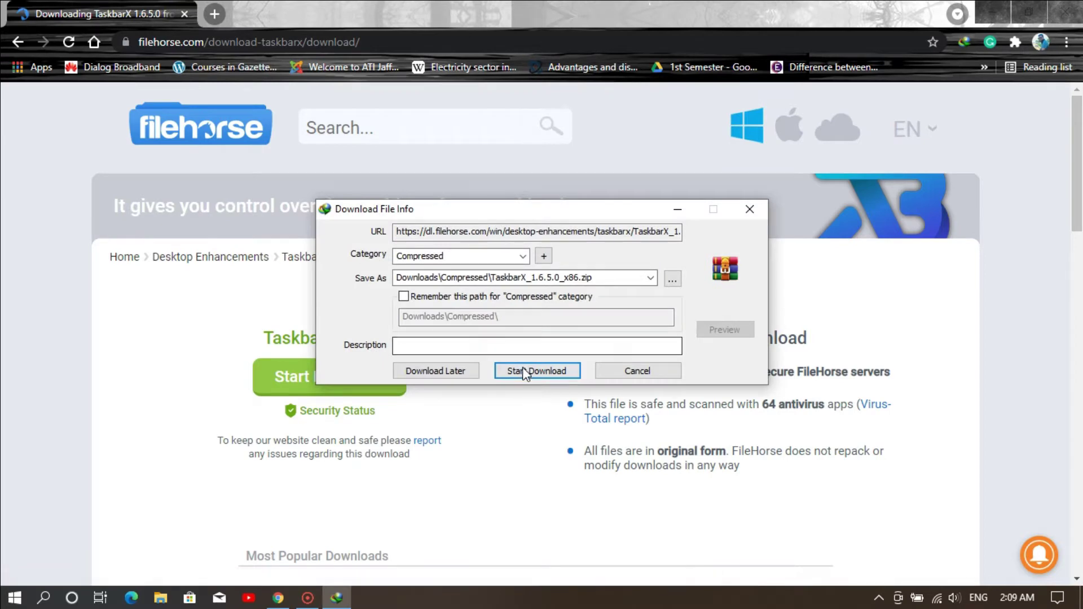
- Start the IDM download of TaskbarX_1.6.5.0_x86.zip and let it finish
{"action": "left_click", "coordinate": [530, 371]}
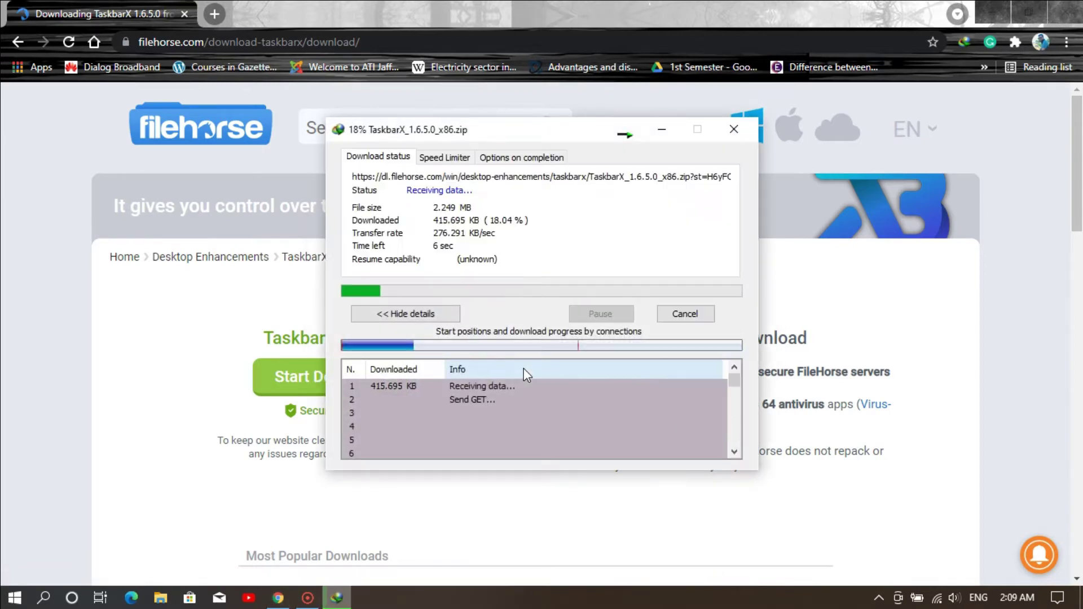
{"action": "left_click", "coordinate": [307, 598]}
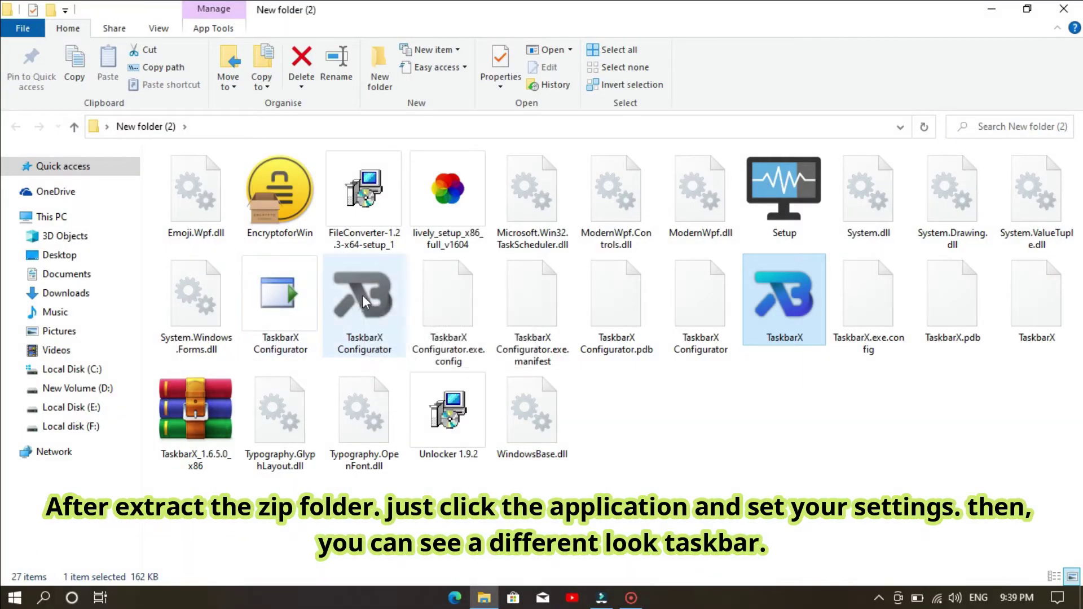
- Launch TaskbarX Configurator from New folder (2), then refresh the folder view
{"action": "left_click", "coordinate": [362, 295]}
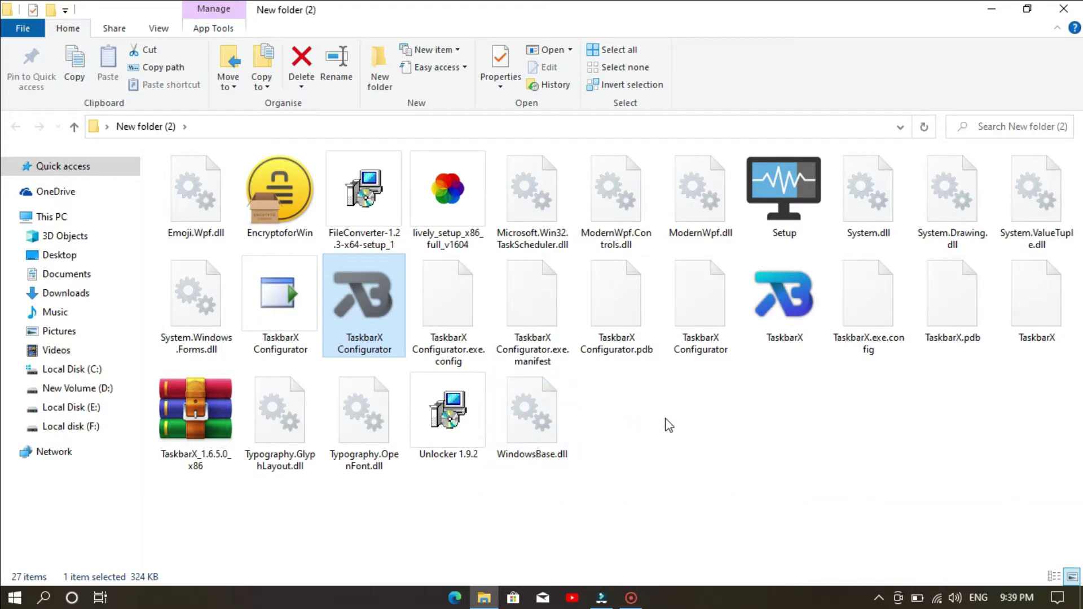
{"action": "right_click", "coordinate": [726, 474]}
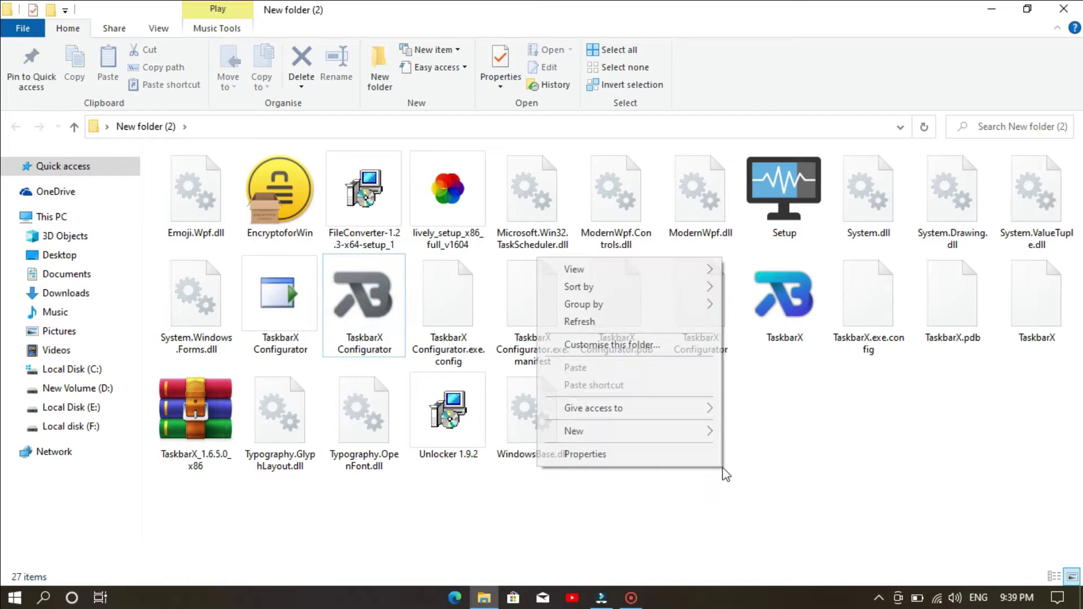
{"action": "left_click", "coordinate": [634, 325]}
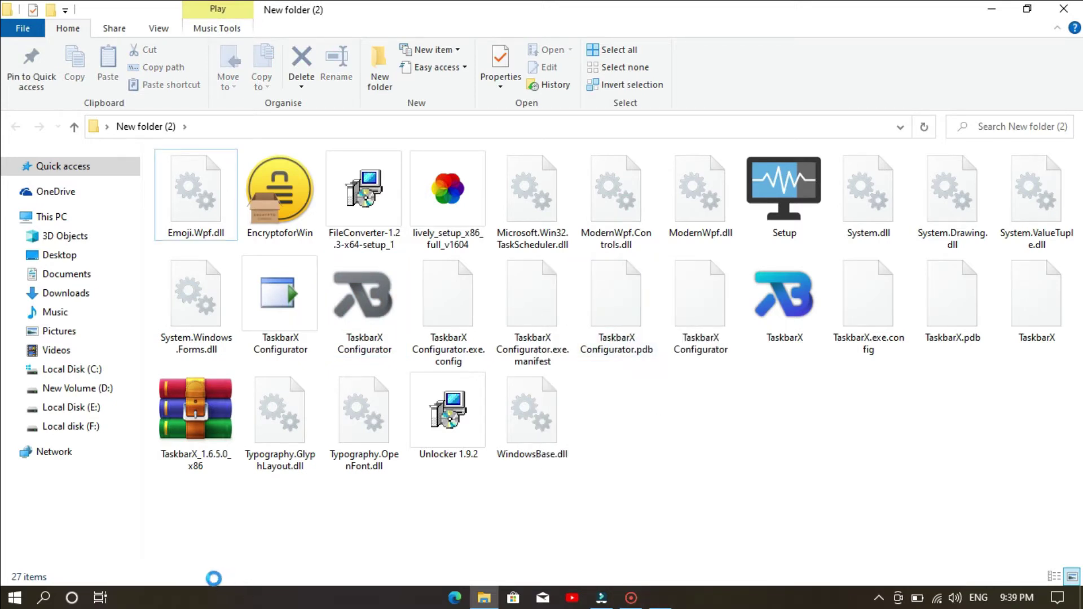
- Move the configurator window and try the Transparent, Transparent Gradient, Opaque and Default styles
{"action": "left_click", "coordinate": [415, 98]}
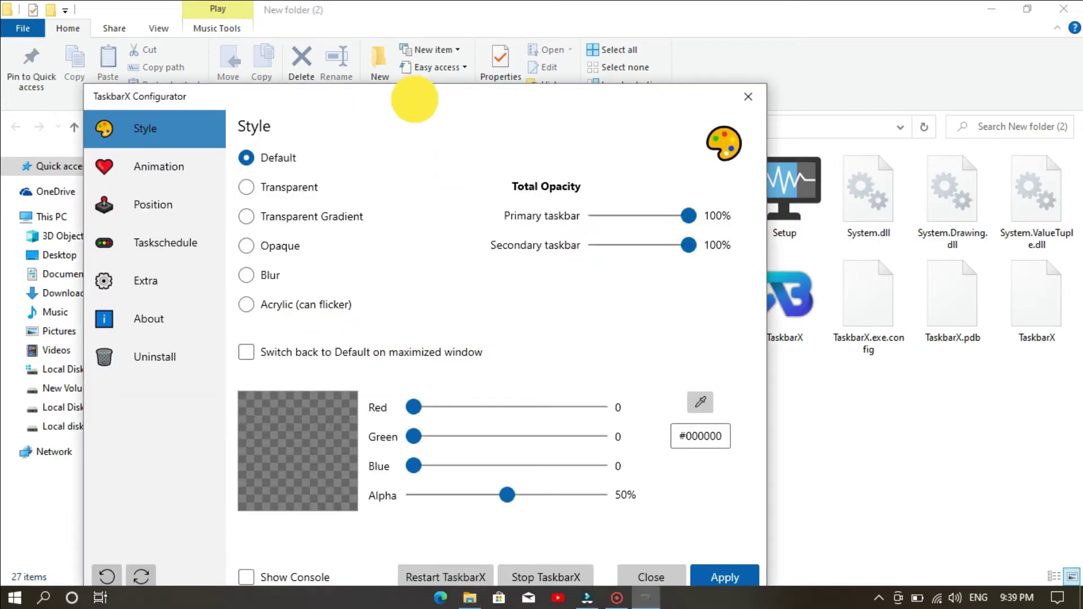
{"action": "left_click_drag", "start_coordinate": [415, 99], "coordinate": [503, 51]}
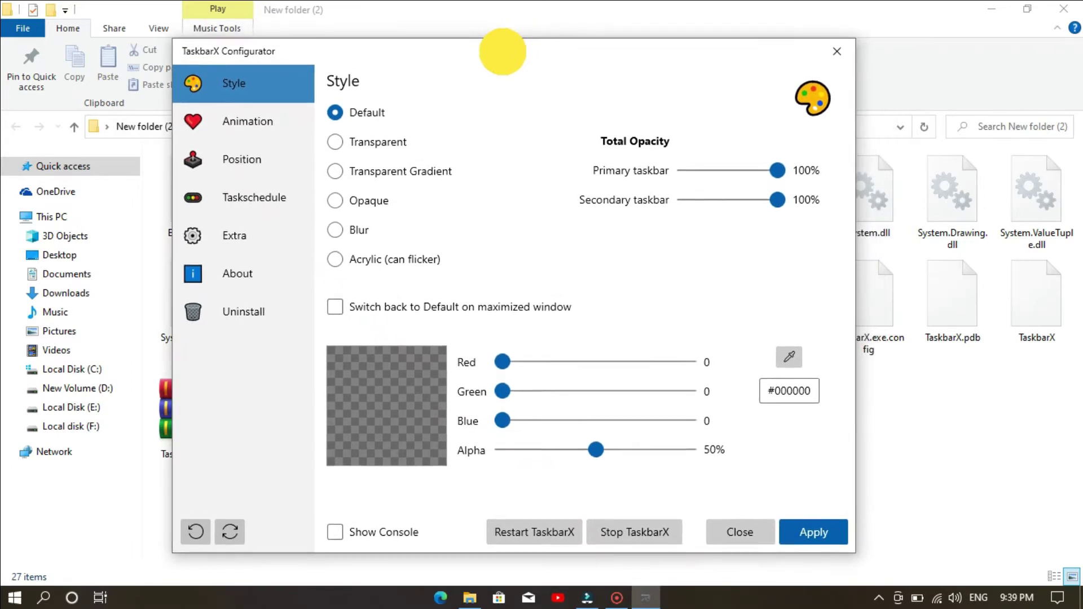
{"action": "left_click", "coordinate": [344, 145]}
{"action": "left_click", "coordinate": [338, 173]}
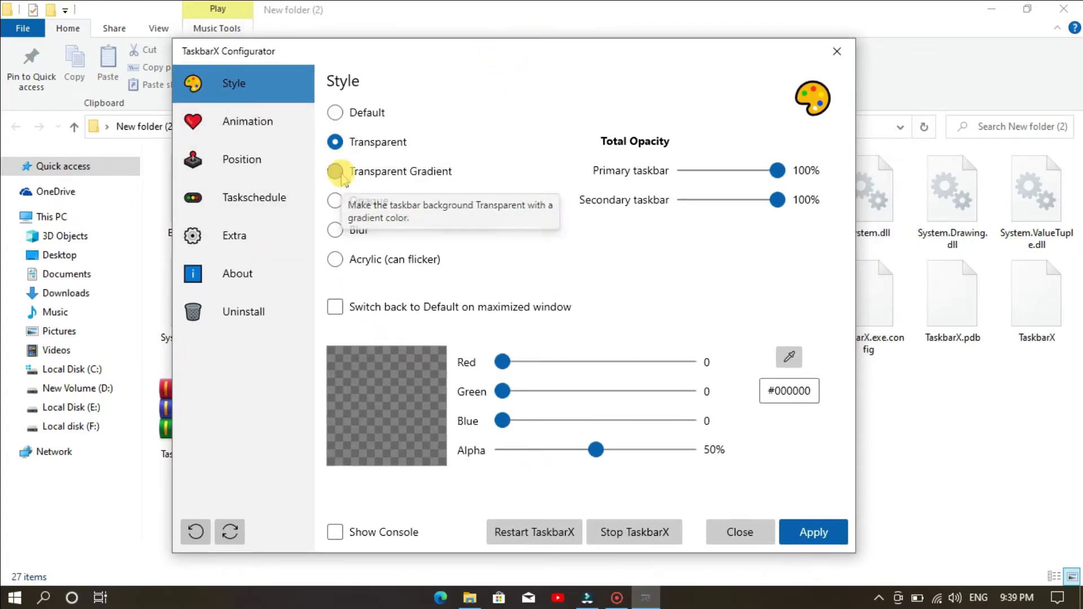
{"action": "left_click", "coordinate": [336, 202]}
{"action": "left_click", "coordinate": [338, 113]}
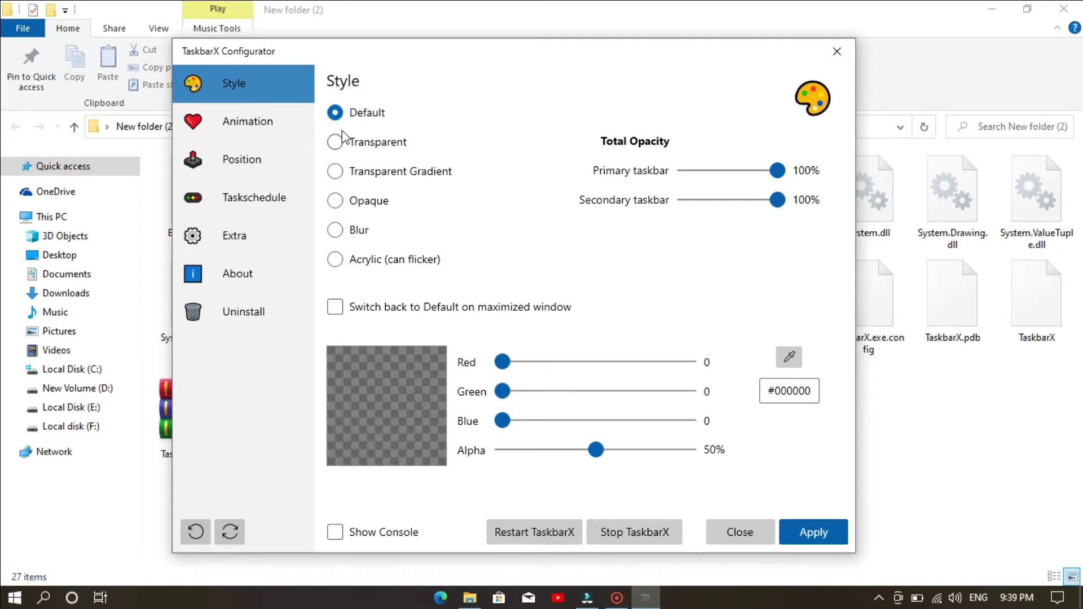
{"action": "left_click", "coordinate": [244, 123]}
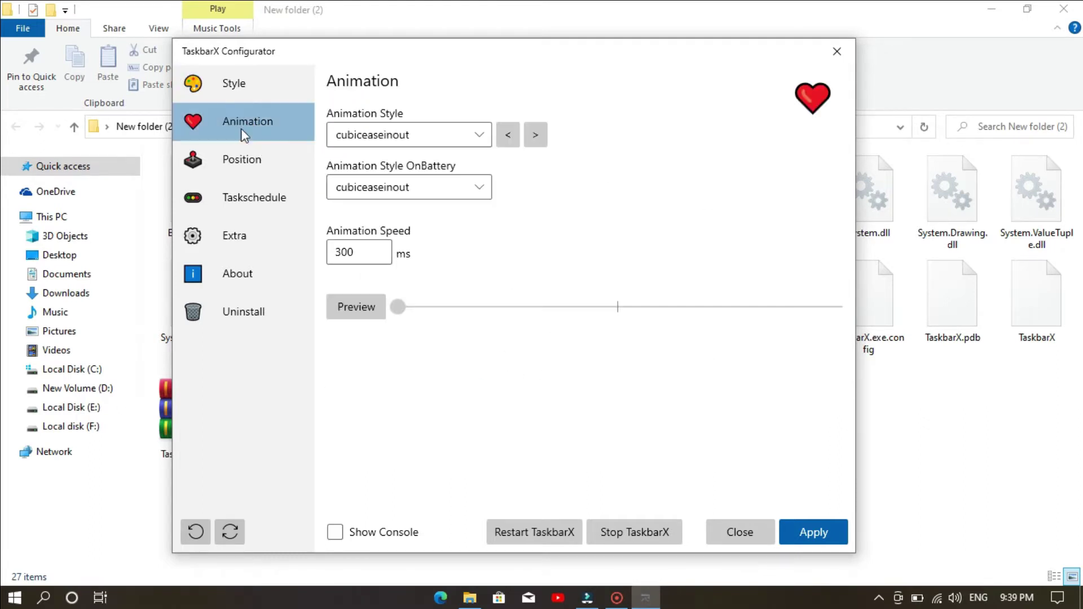
{"action": "left_click", "coordinate": [254, 88]}
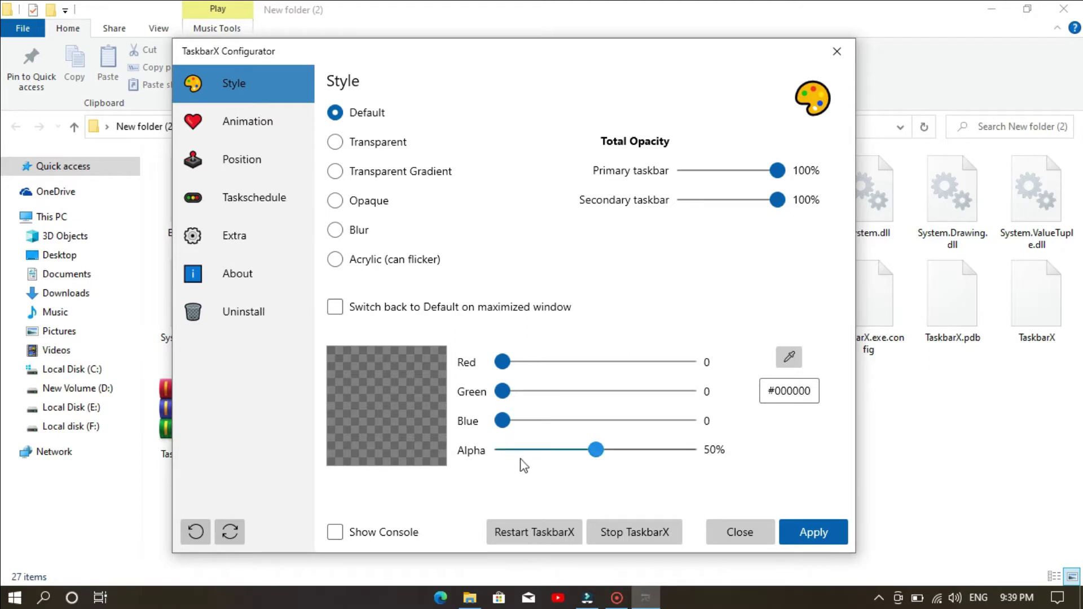
- Choose the Transparent style with a Red 80 tint, keeping opacity at 100%
{"action": "left_click", "coordinate": [339, 143]}
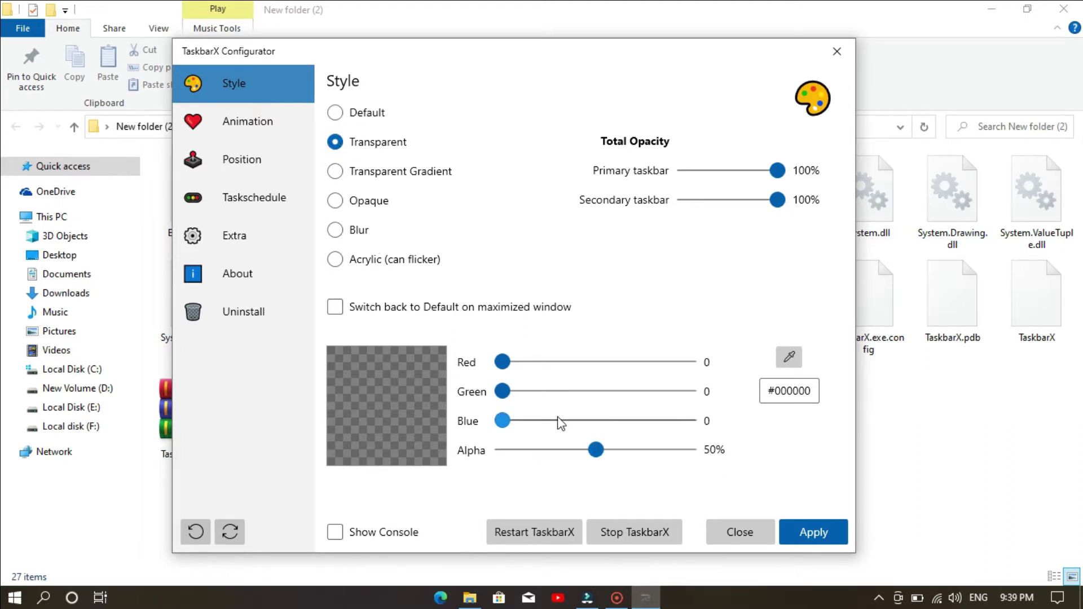
{"action": "left_click_drag", "start_coordinate": [502, 362], "coordinate": [562, 384]}
{"action": "mouse_move", "coordinate": [778, 170]}
{"action": "left_mouse_down"}
{"action": "mouse_move", "coordinate": [701, 170]}
{"action": "mouse_move", "coordinate": [783, 171]}
{"action": "left_mouse_up"}
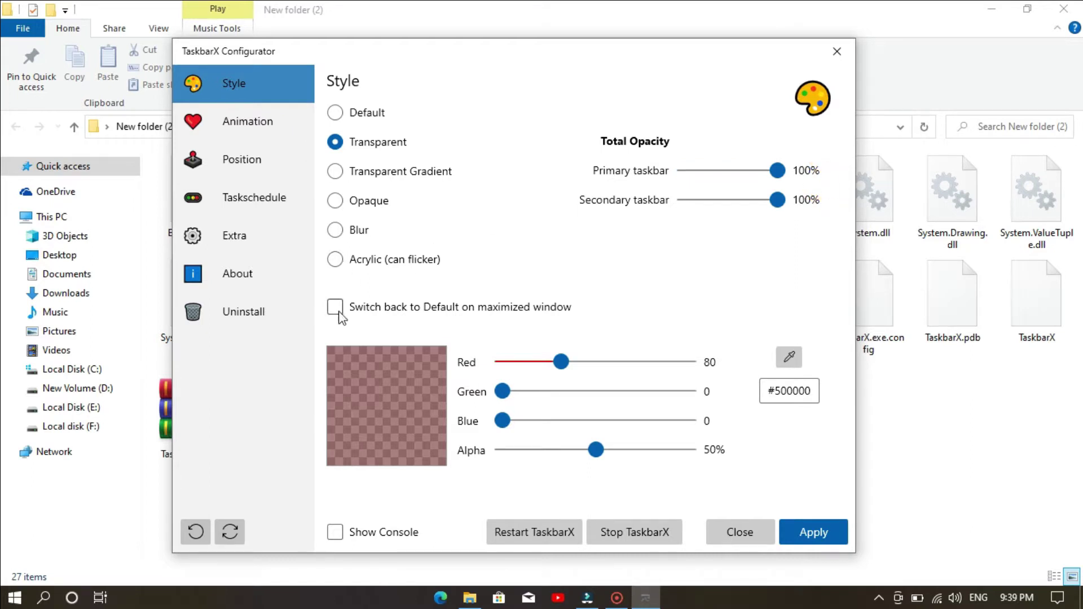
- Browse the Animation Style and on-battery animation lists without changing them
{"action": "left_click", "coordinate": [280, 135]}
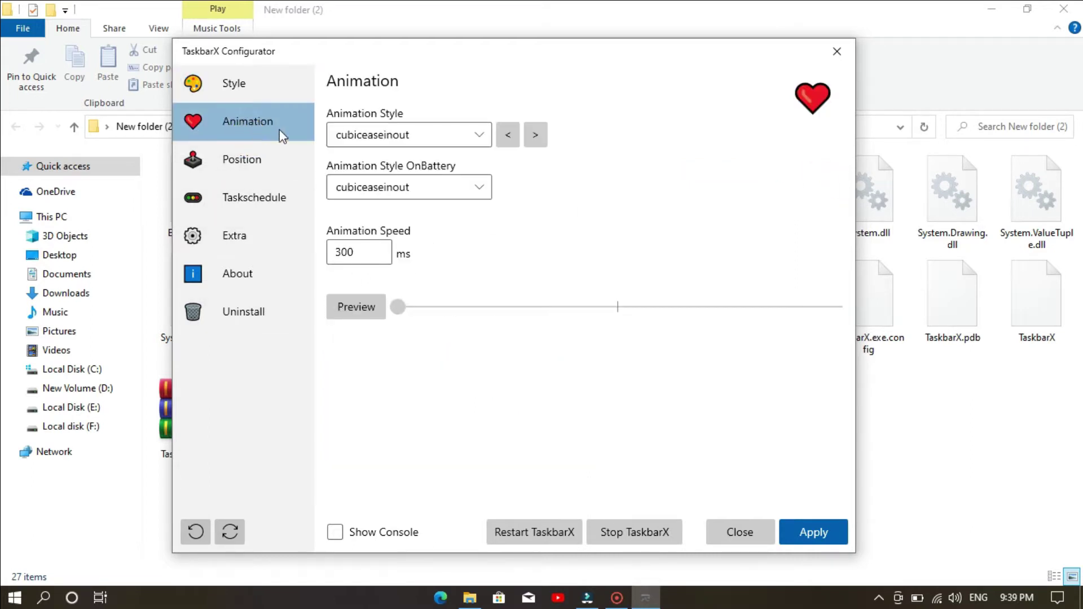
{"action": "left_click", "coordinate": [464, 138]}
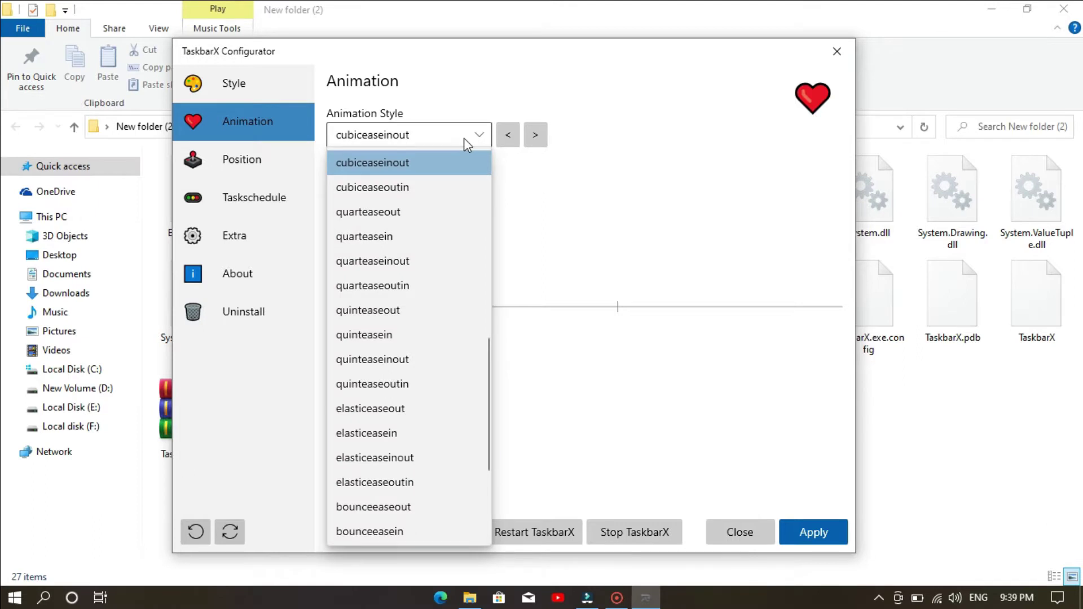
{"action": "scroll", "coordinate": [435, 293], "scroll_direction": "up", "scroll_amount": 1}
{"action": "scroll", "coordinate": [415, 478], "scroll_direction": "down", "scroll_amount": 3}
{"action": "scroll", "coordinate": [438, 359], "scroll_direction": "up", "scroll_amount": 2}
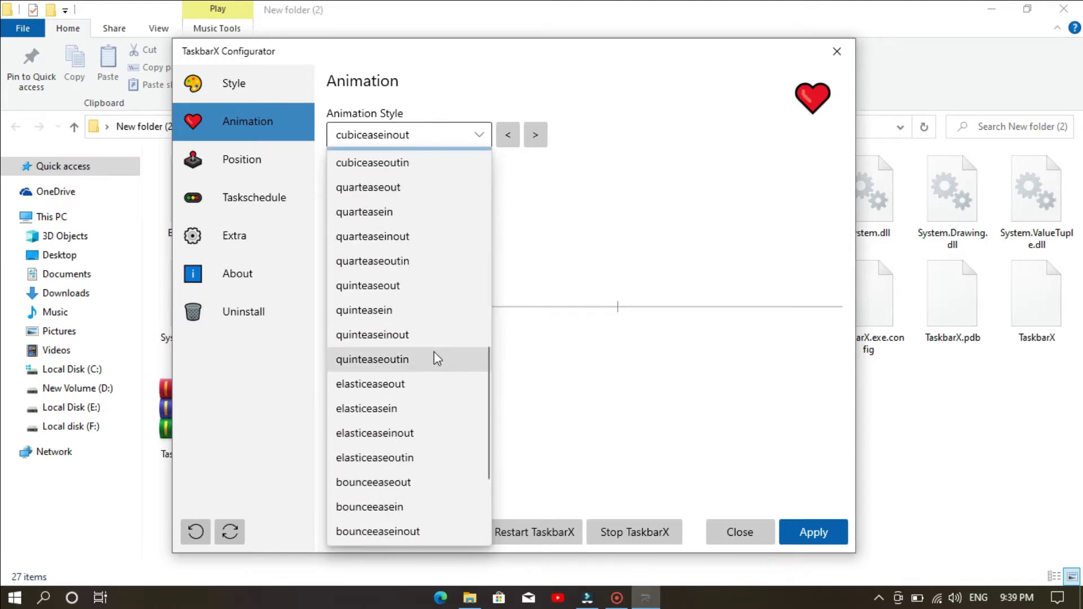
{"action": "left_click", "coordinate": [653, 250]}
{"action": "left_click", "coordinate": [456, 188]}
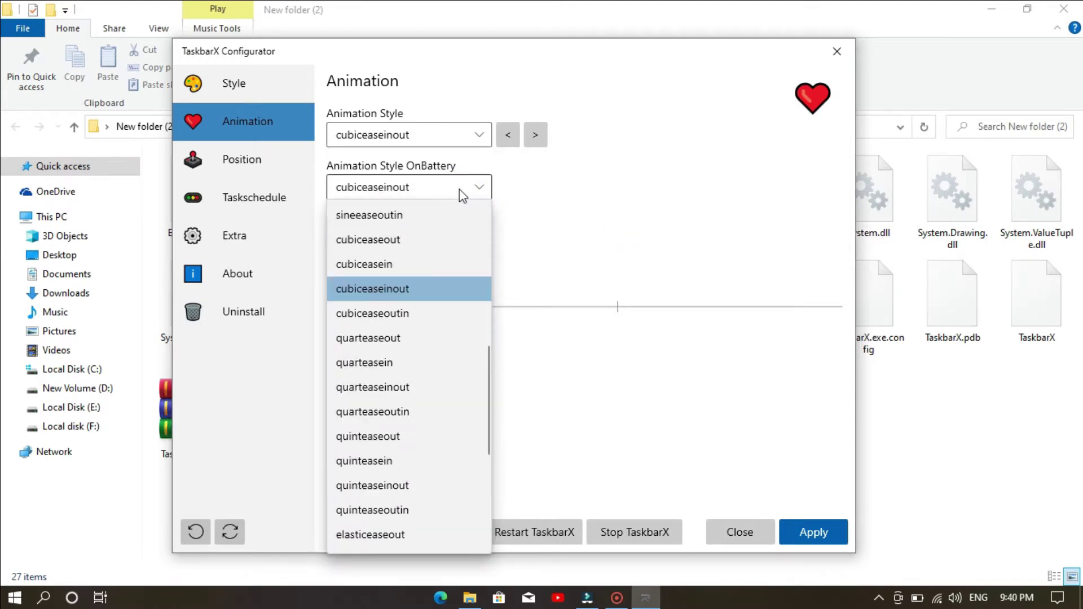
{"action": "scroll", "coordinate": [414, 263], "scroll_direction": "up", "scroll_amount": 1}
{"action": "left_click", "coordinate": [403, 186]}
- Set Animation Style to bounceeaseout and Animation Style OnBattery to quinteaseoutin
{"action": "left_click", "coordinate": [412, 136]}
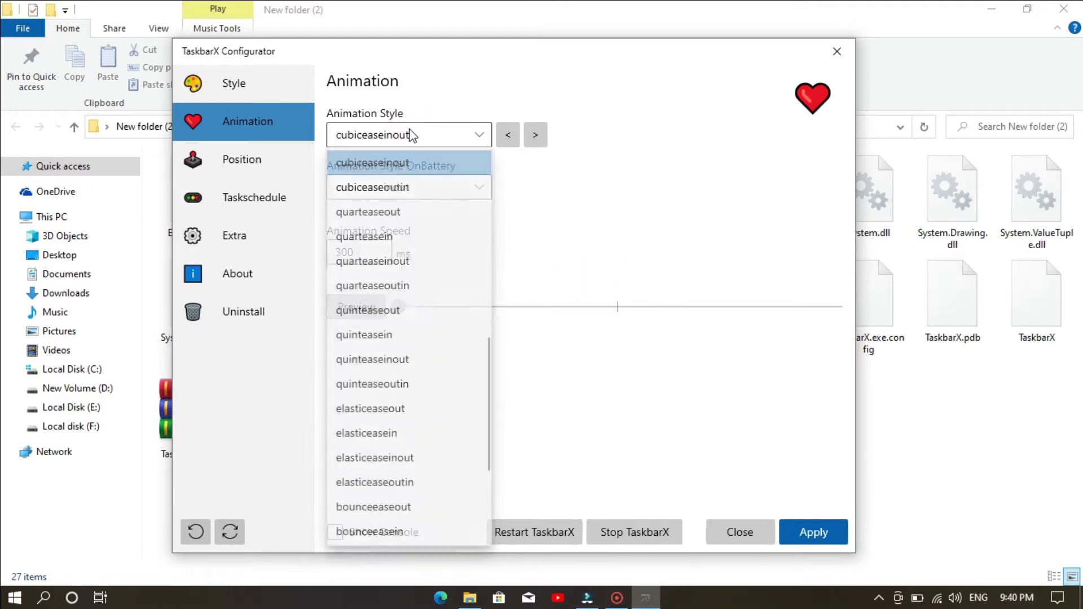
{"action": "left_click", "coordinate": [375, 506]}
{"action": "left_click", "coordinate": [466, 186]}
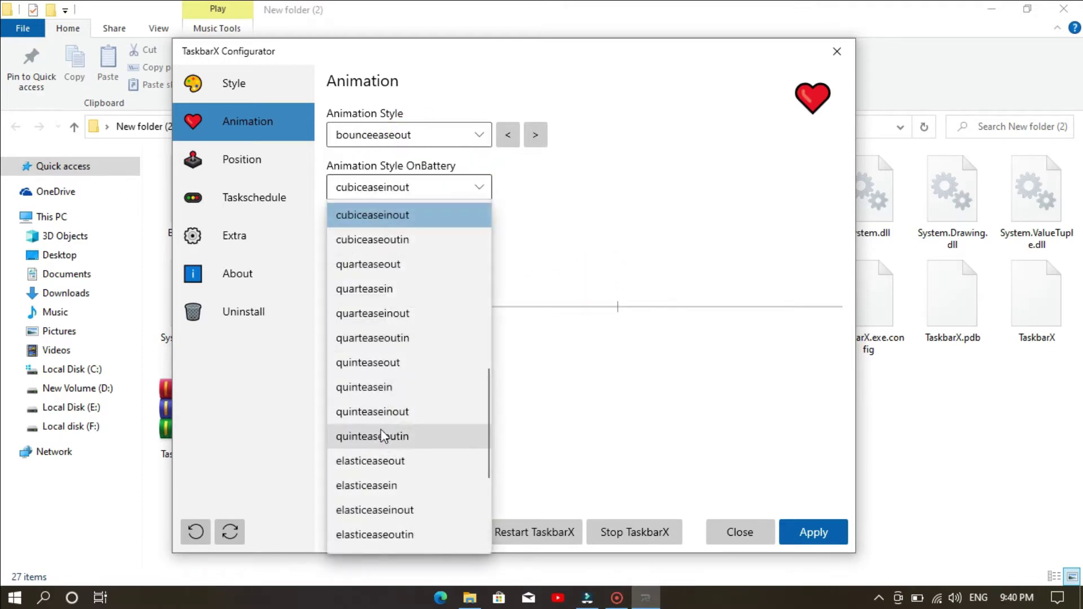
{"action": "left_click", "coordinate": [383, 437]}
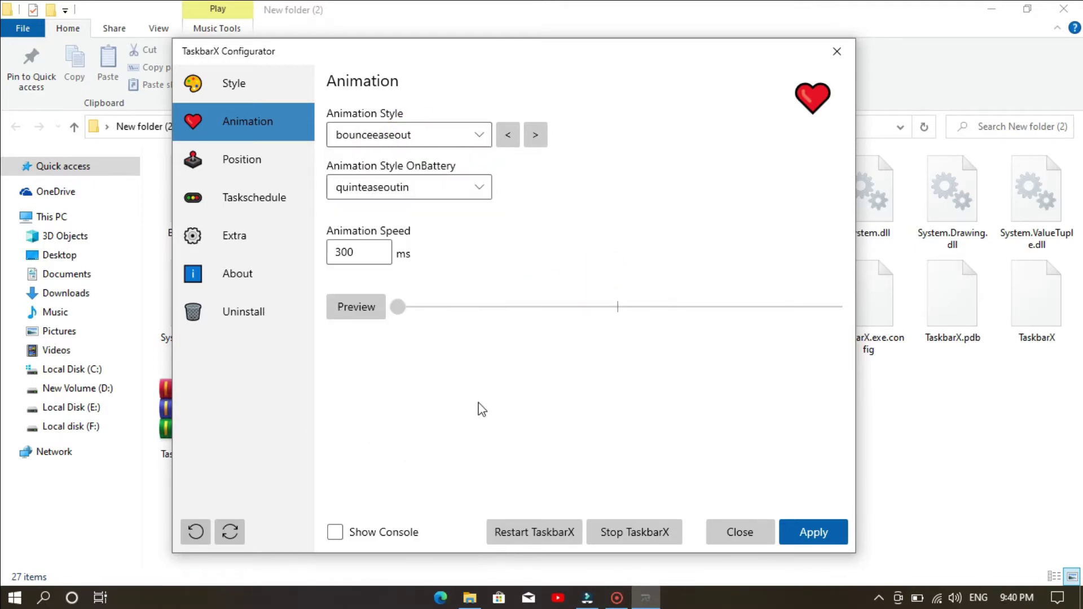
- Look over the Position and Taskschedule settings, then return to Style
{"action": "left_click", "coordinate": [264, 175]}
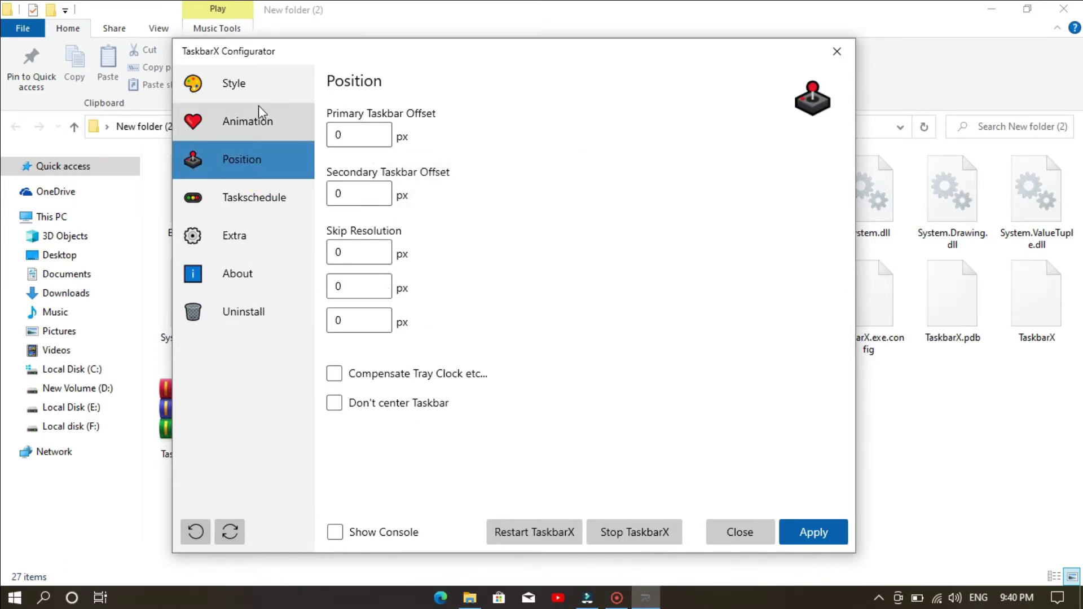
{"action": "left_click", "coordinate": [249, 202]}
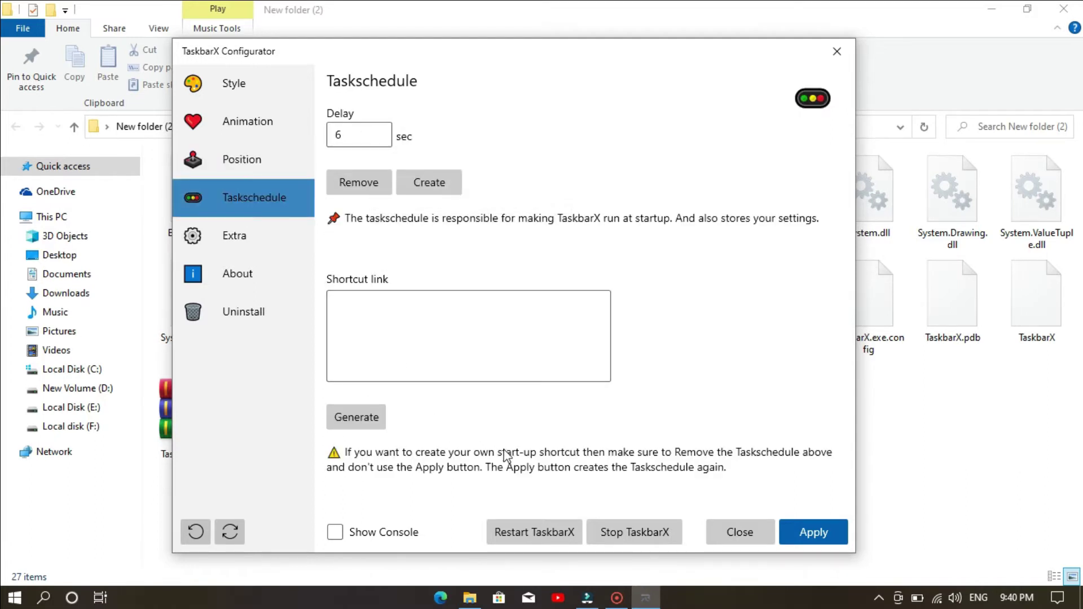
{"action": "left_click", "coordinate": [249, 84]}
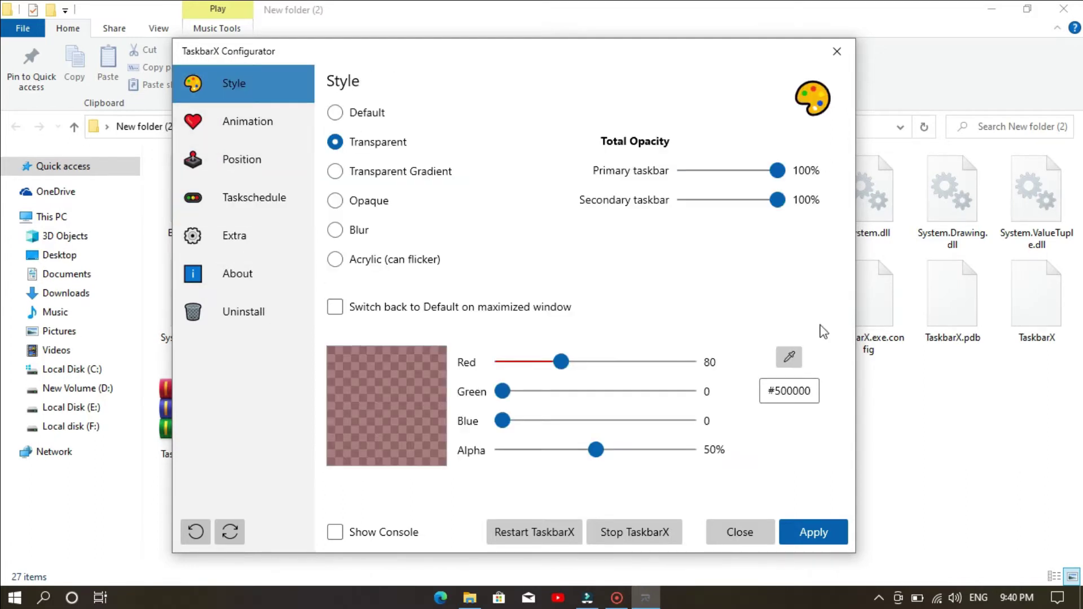
- Apply the taskbar settings, close the configurator and minimize File Explorer to show the desktop
{"action": "left_click", "coordinate": [832, 540]}
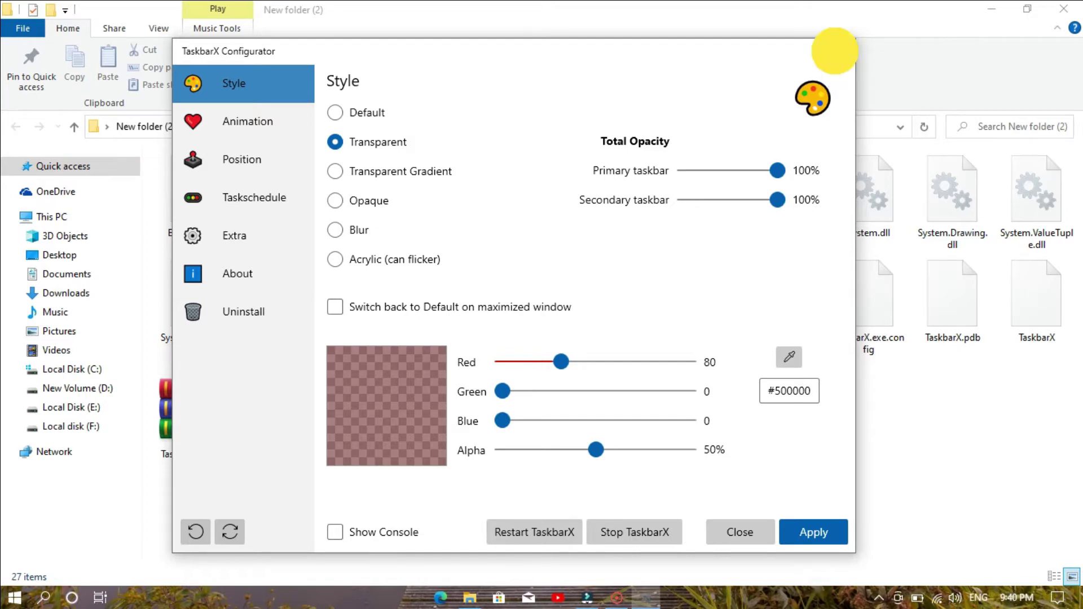
{"action": "left_click", "coordinate": [836, 56]}
{"action": "left_click", "coordinate": [994, 10]}
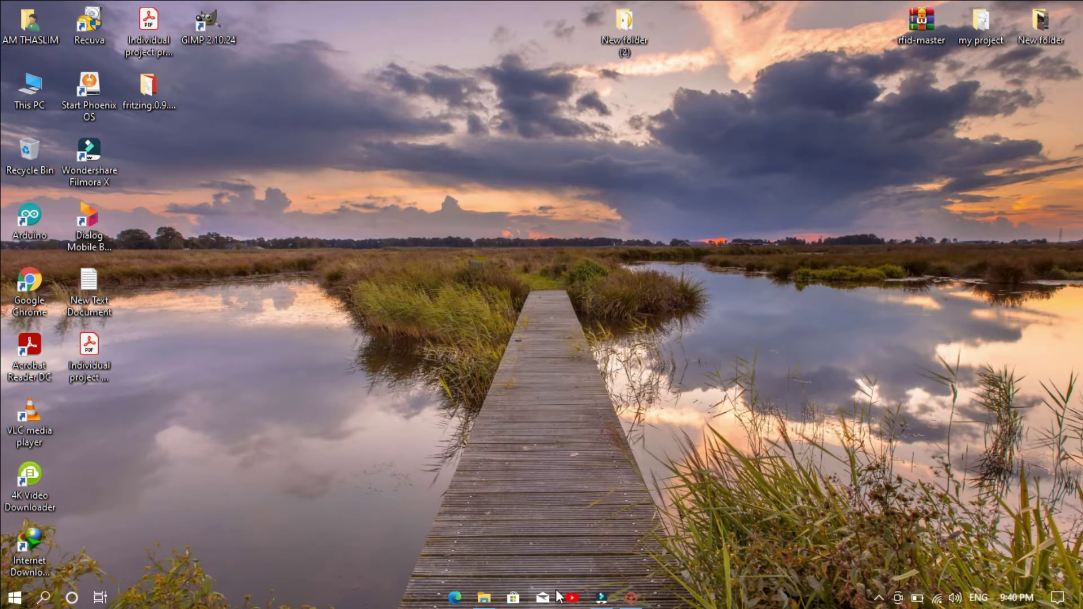
- Relaunch TaskbarX Configurator from New folder (2) and bring its window to the front
{"action": "right_click", "coordinate": [581, 165]}
{"action": "left_click", "coordinate": [754, 93]}
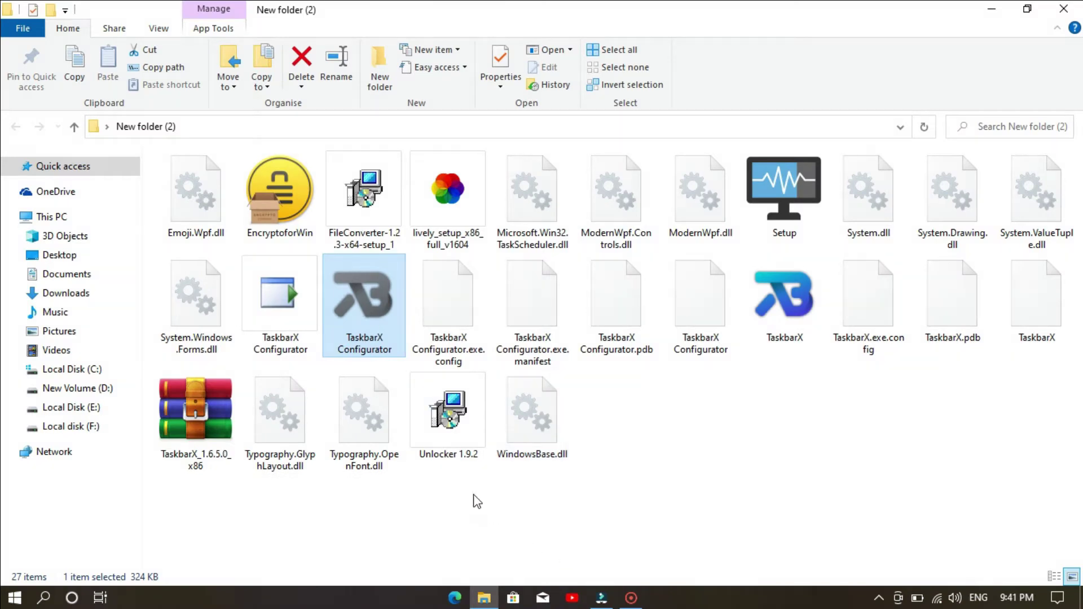
{"action": "double_click", "coordinate": [391, 307]}
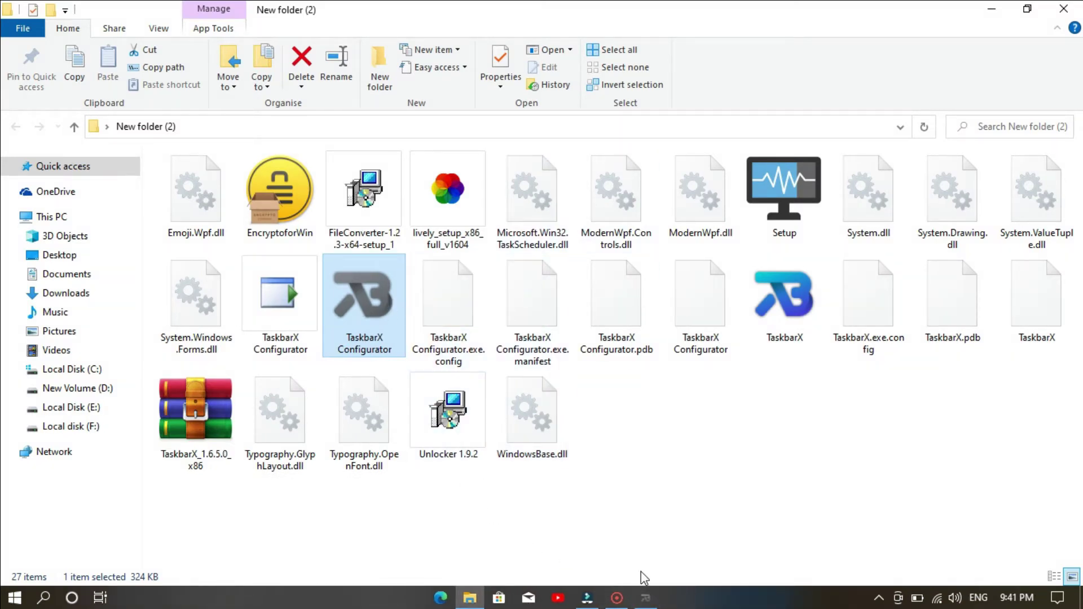
{"action": "left_click", "coordinate": [643, 598]}
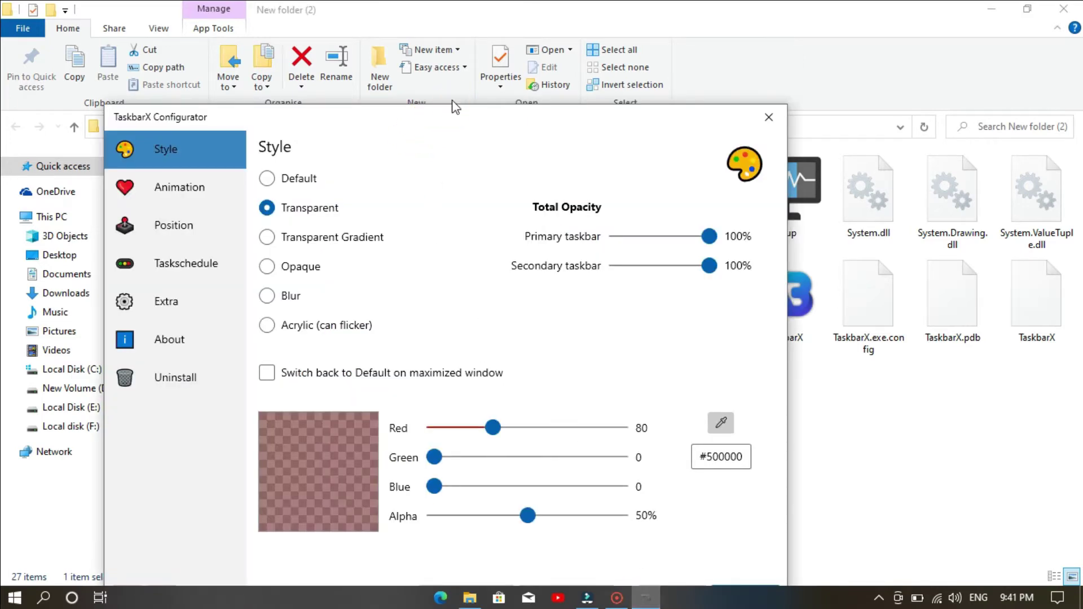
- Reset the colour to white #FFFFFF, keep 'Switch back to Default on maximized window' ticked, and apply
{"action": "left_click_drag", "start_coordinate": [440, 126], "coordinate": [465, 72]}
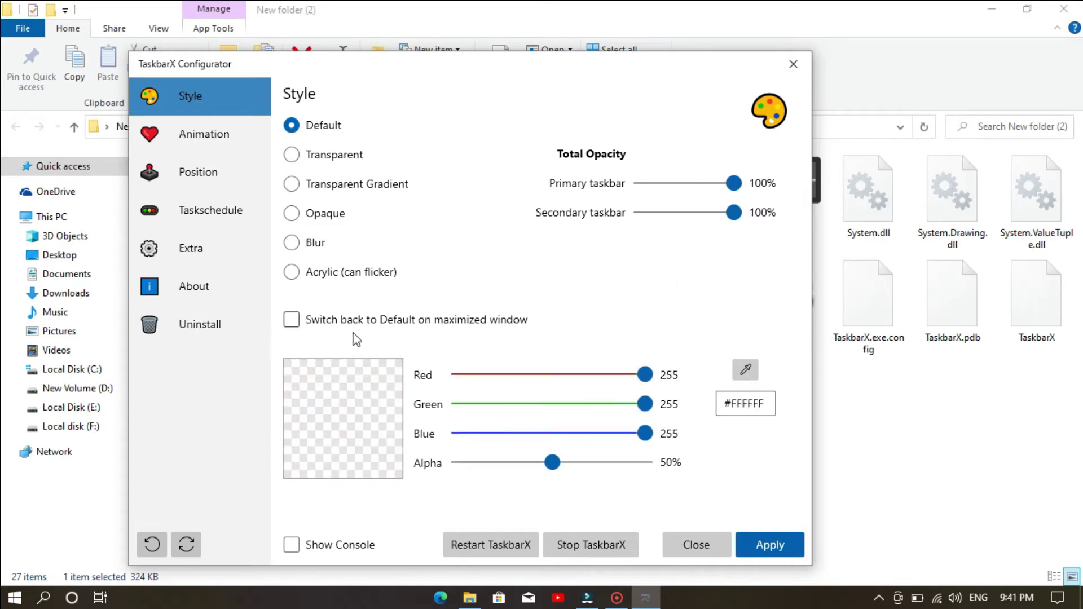
{"action": "left_click", "coordinate": [743, 543]}
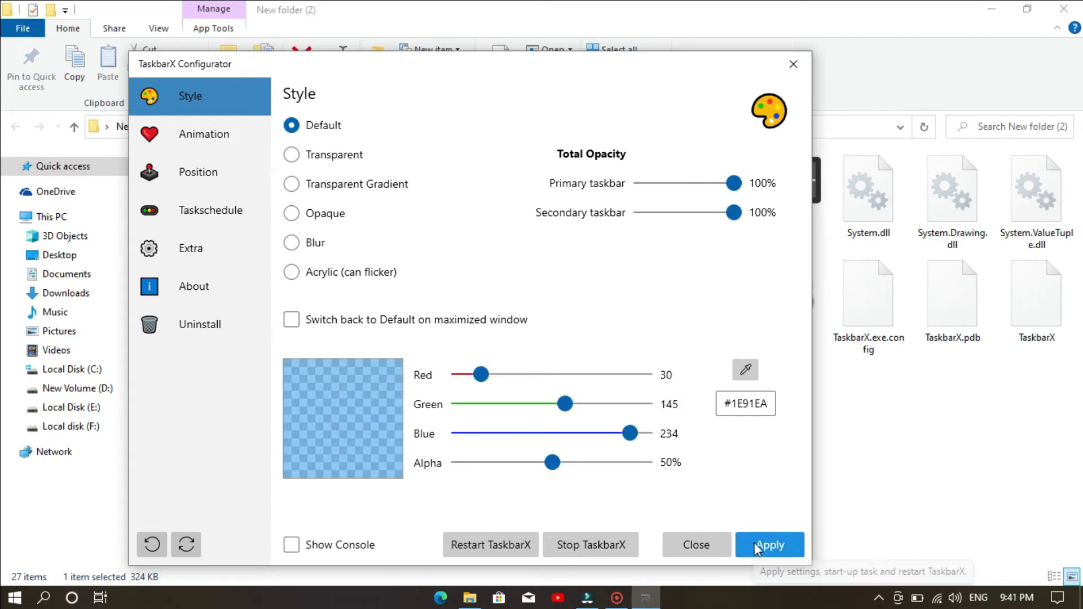
{"action": "left_click", "coordinate": [333, 326]}
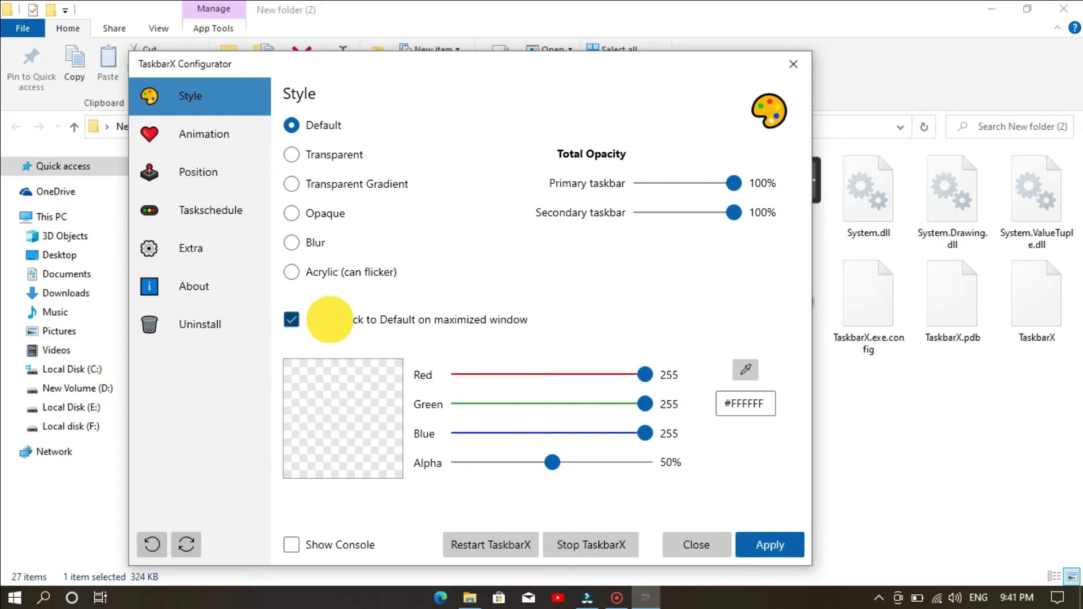
{"action": "left_click", "coordinate": [333, 325]}
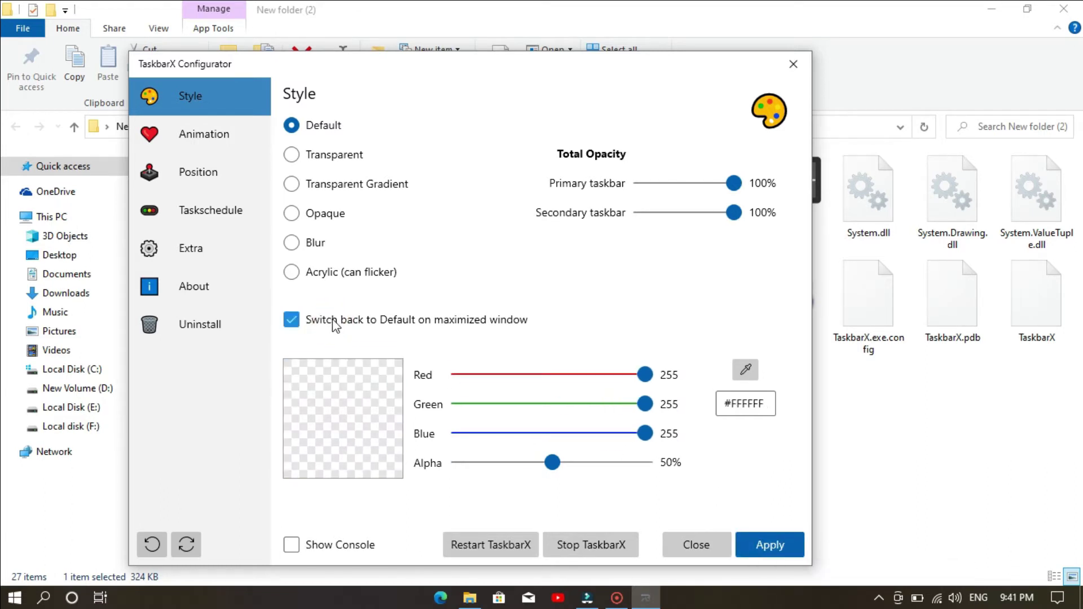
{"action": "left_click", "coordinate": [333, 326]}
{"action": "left_click", "coordinate": [333, 325]}
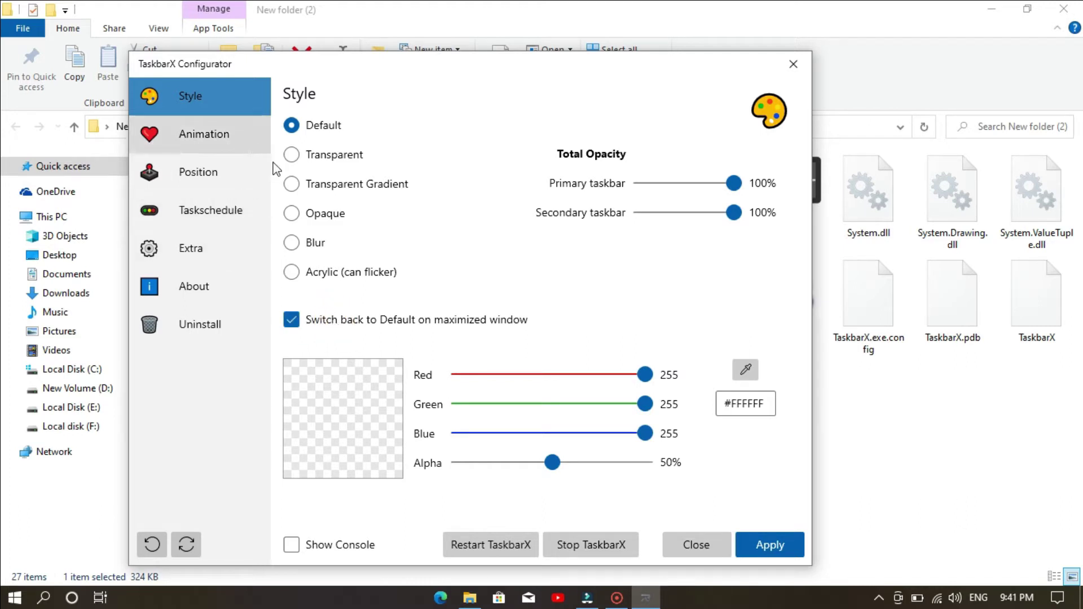
{"action": "left_click", "coordinate": [770, 545]}
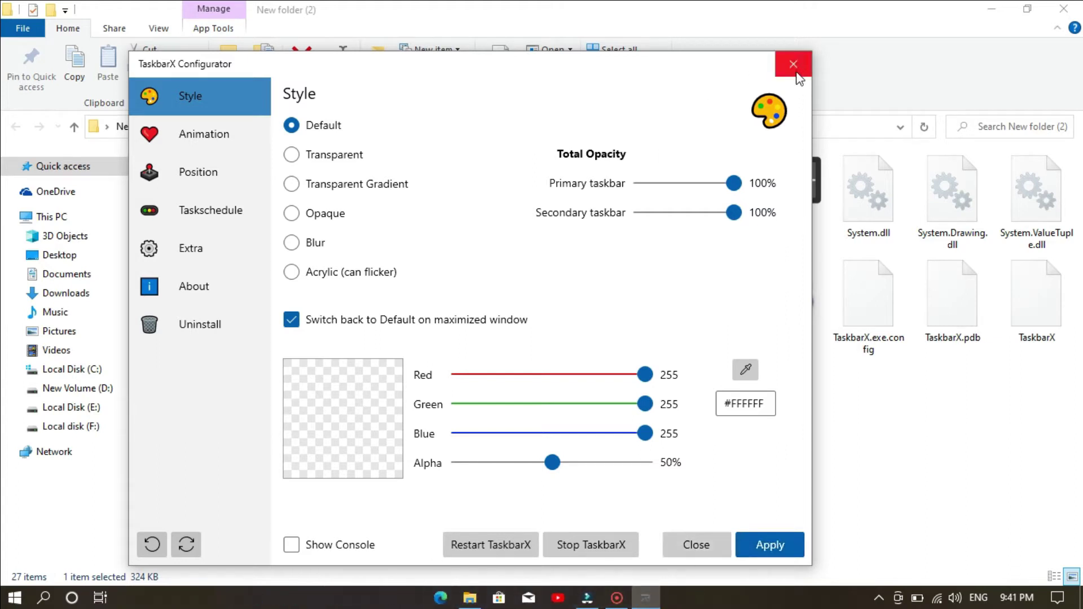
- Preview the bounceeaseout animation, check the Position options, then close TaskbarX Configurator
{"action": "left_click", "coordinate": [240, 134]}
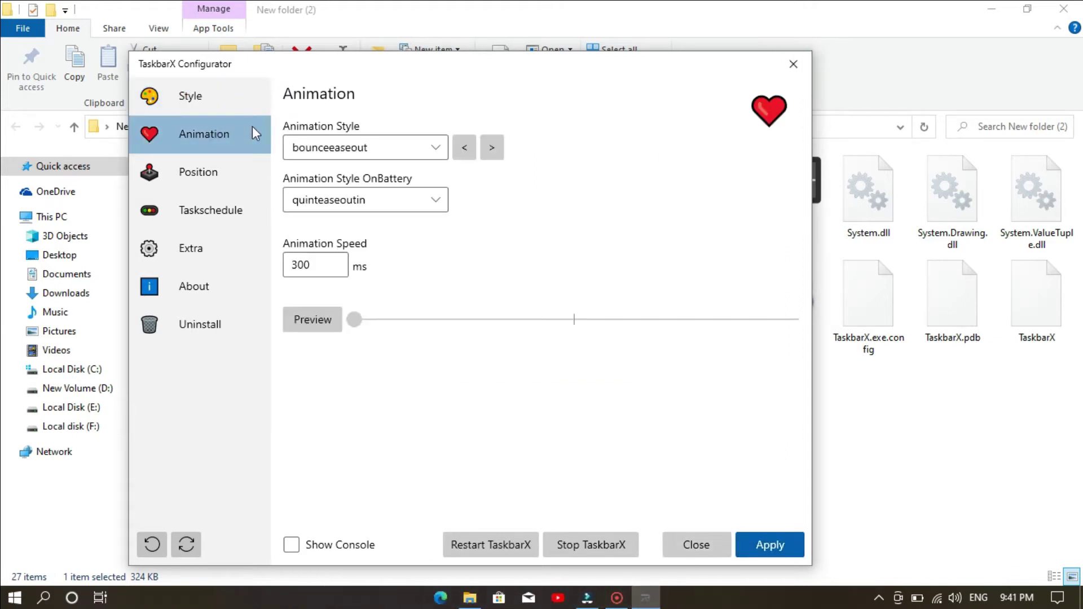
{"action": "left_click", "coordinate": [334, 330]}
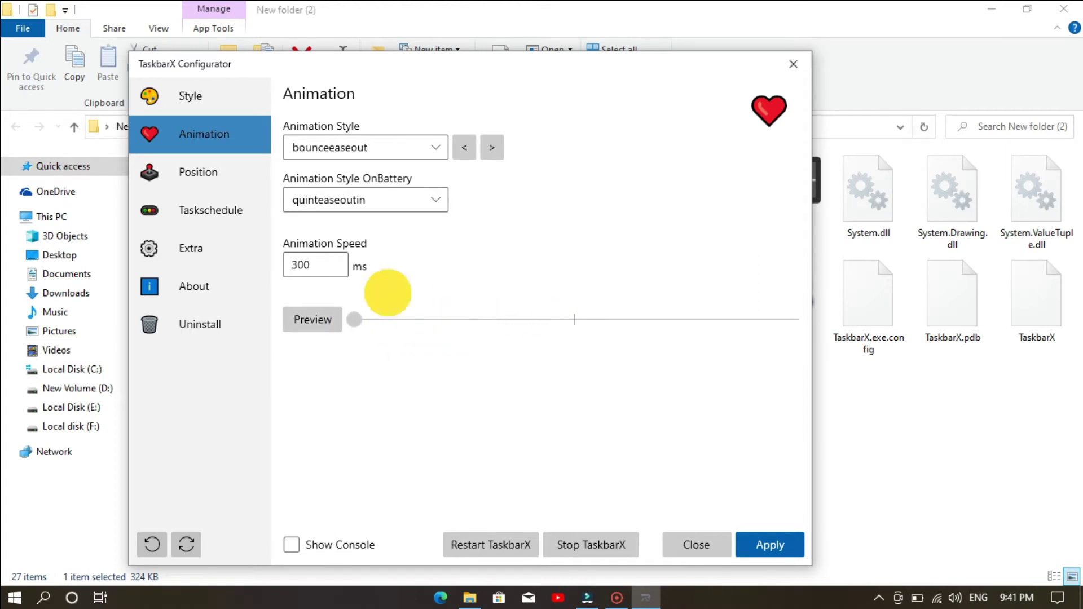
{"action": "left_click", "coordinate": [229, 188]}
{"action": "left_click", "coordinate": [794, 64]}
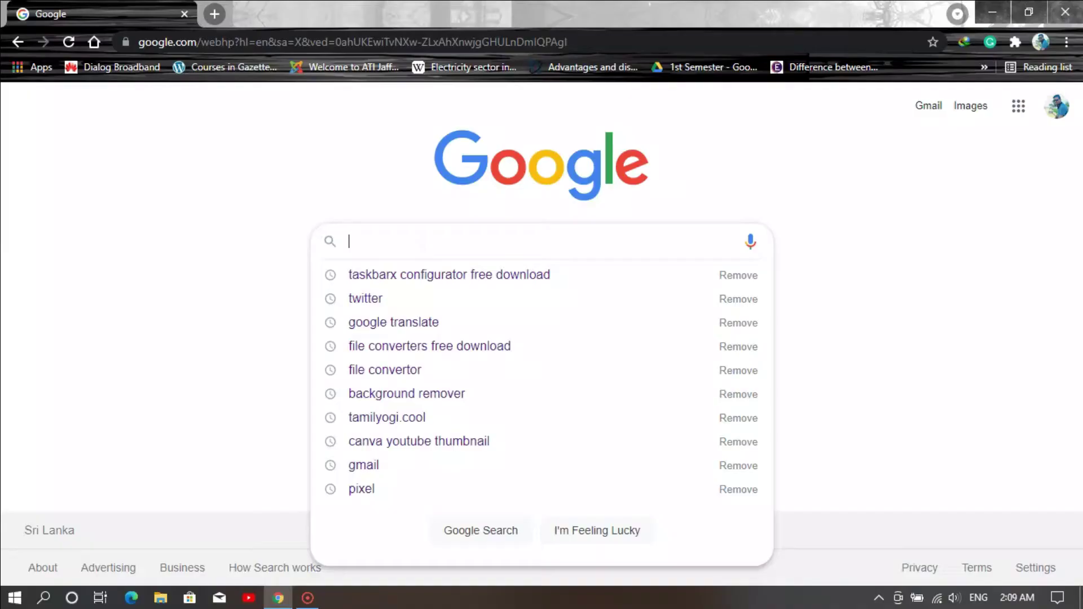
- Search 'file converters free download' and download File Converter from Softonic, dismissing IDM's duplicate-link warning
{"action": "type", "text": "f"}
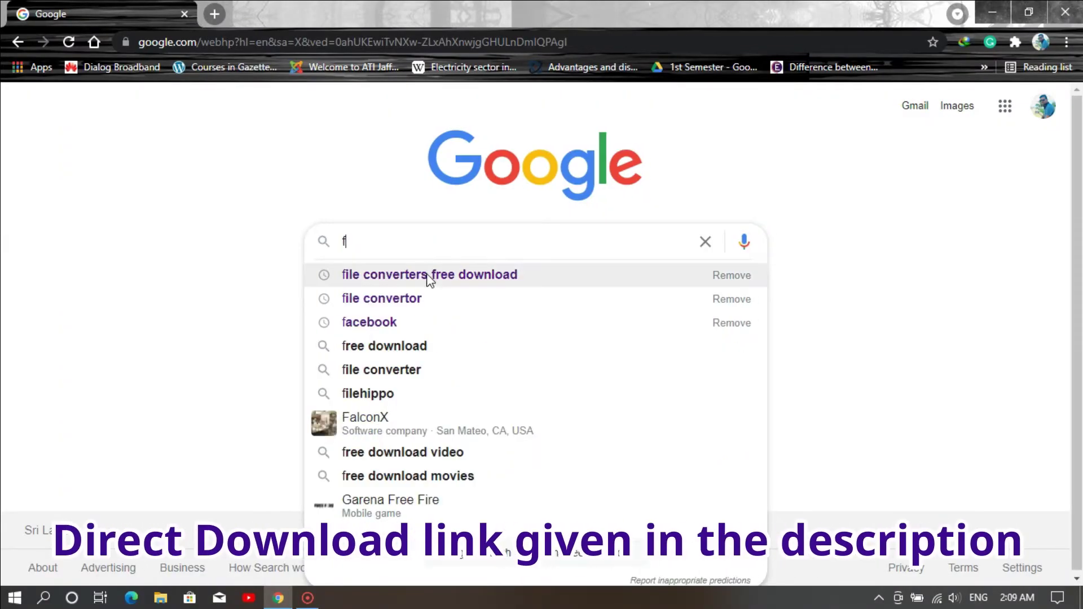
{"action": "left_click", "coordinate": [428, 276]}
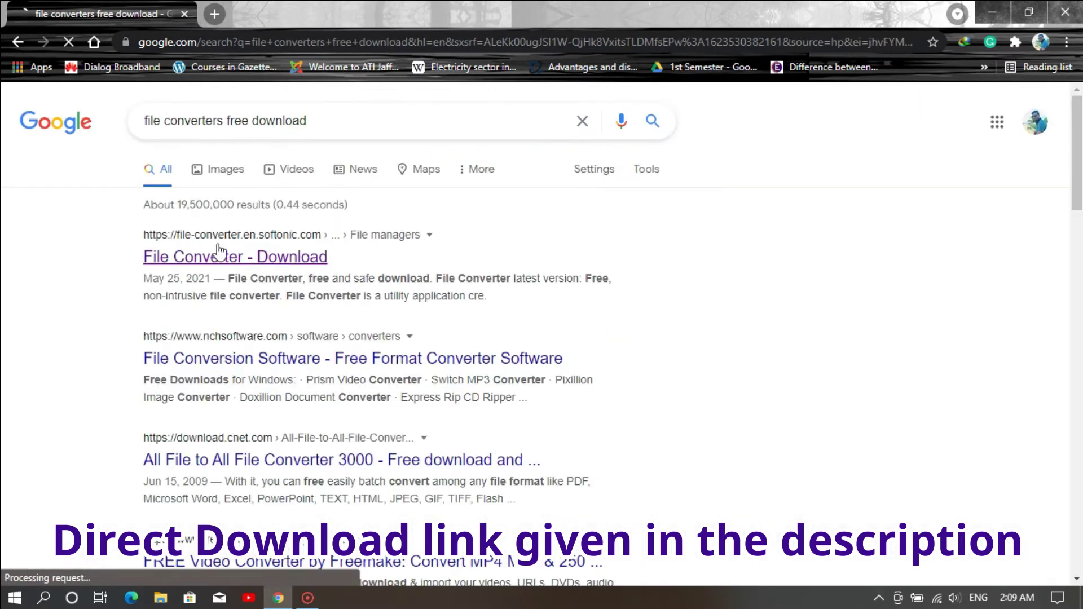
{"action": "left_click", "coordinate": [194, 258]}
{"action": "left_click", "coordinate": [251, 255]}
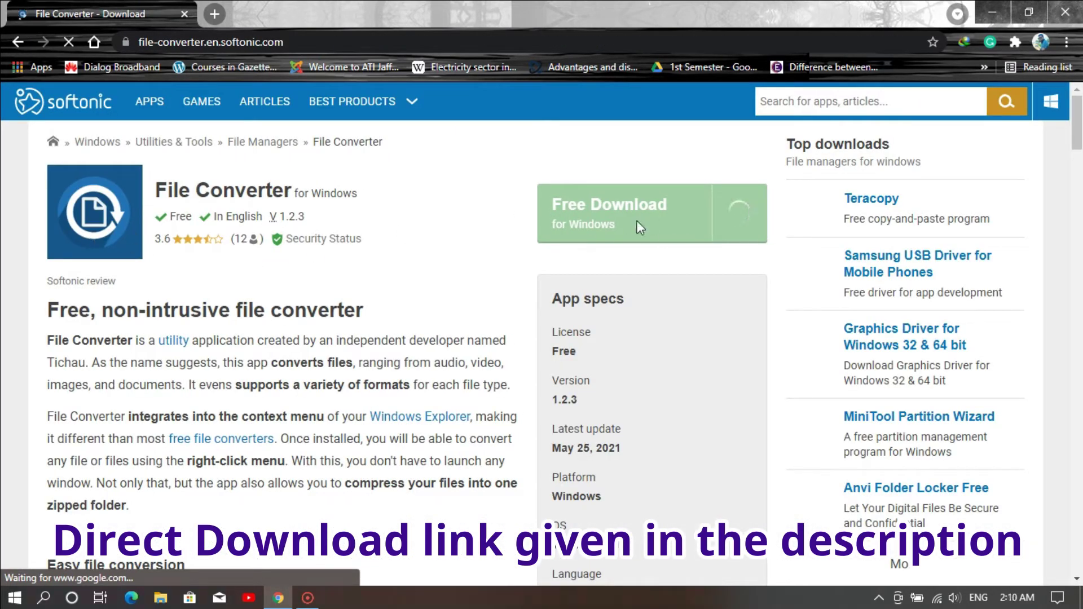
{"action": "left_click", "coordinate": [641, 222]}
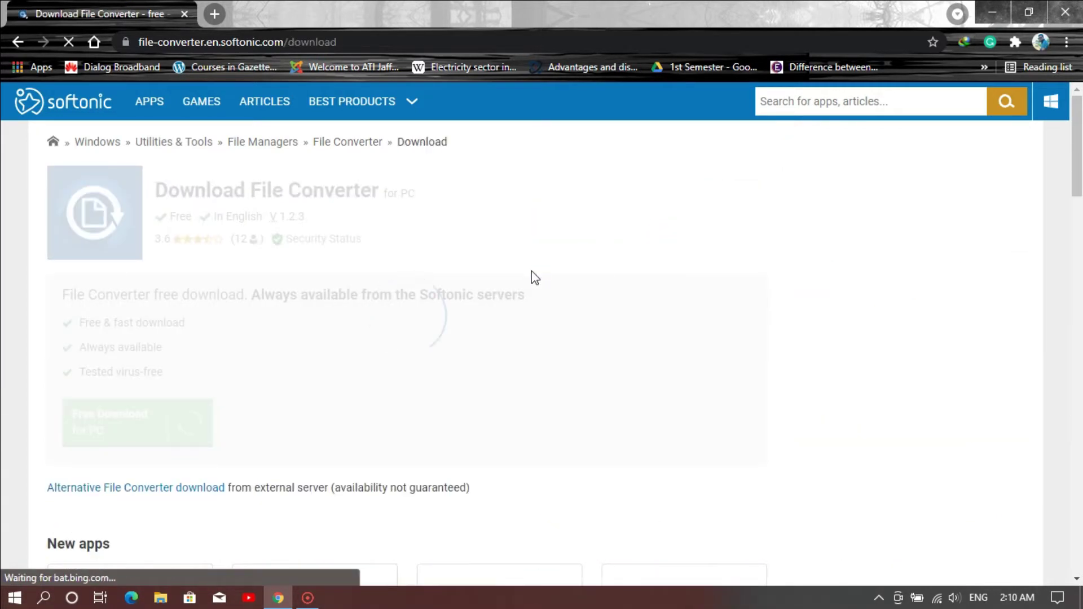
{"action": "left_click", "coordinate": [176, 420]}
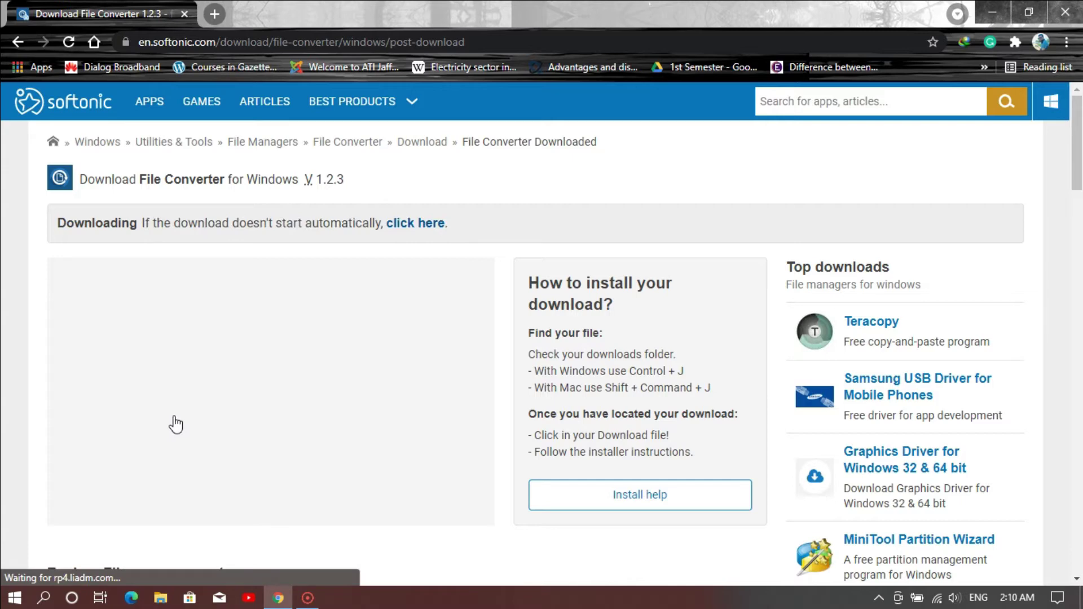
{"action": "left_click", "coordinate": [567, 361]}
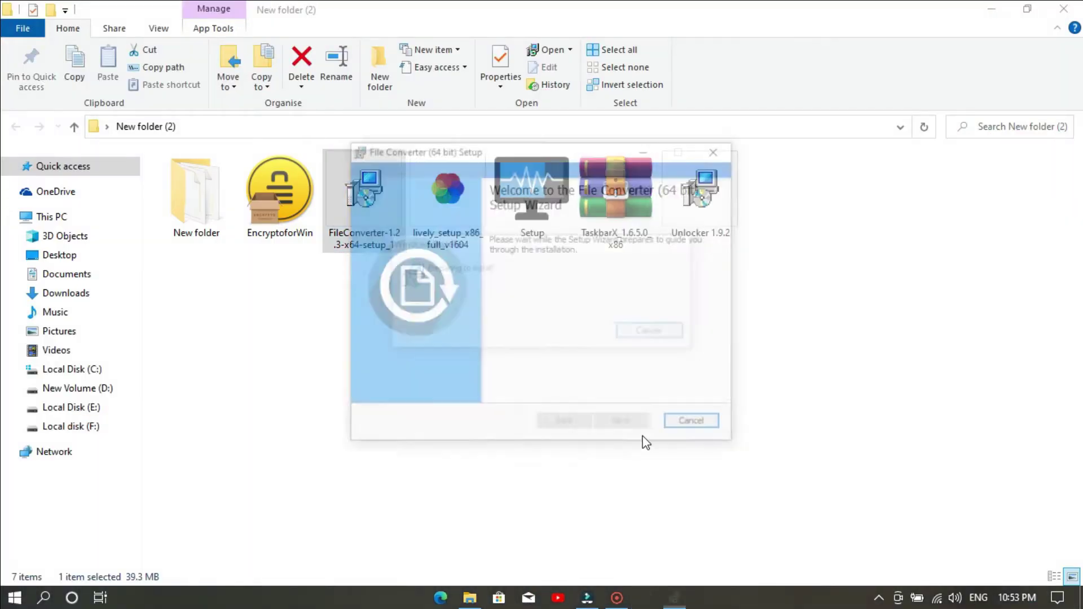
- Accept the GPL licence, keep the default folder, install File Converter and finish the wizard
{"action": "left_click", "coordinate": [640, 432]}
{"action": "left_click", "coordinate": [457, 387]}
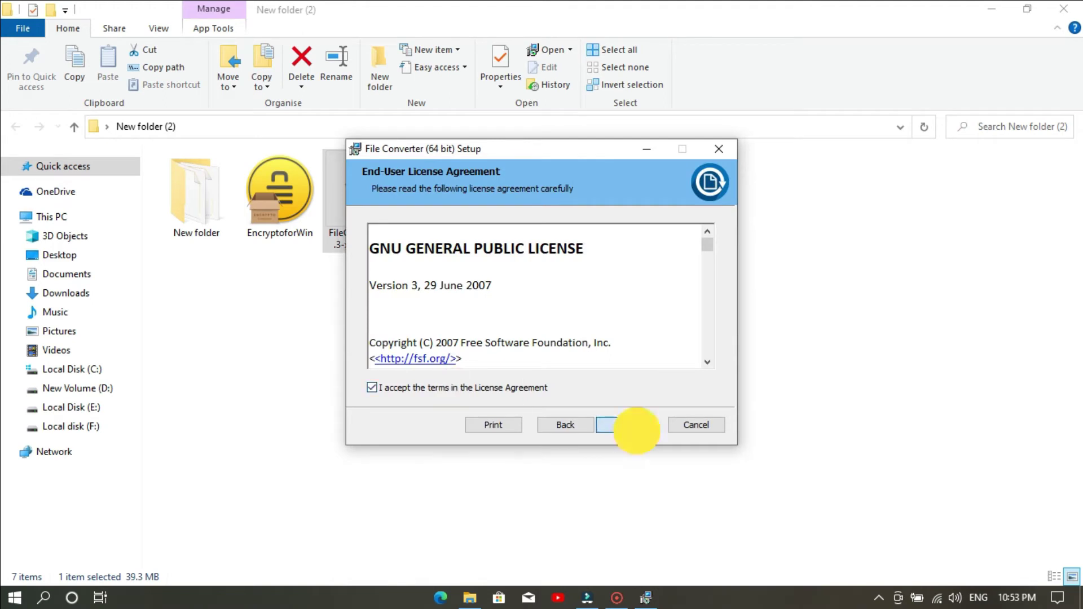
{"action": "left_click", "coordinate": [633, 425]}
{"action": "left_click", "coordinate": [640, 432]}
{"action": "left_click", "coordinate": [638, 431]}
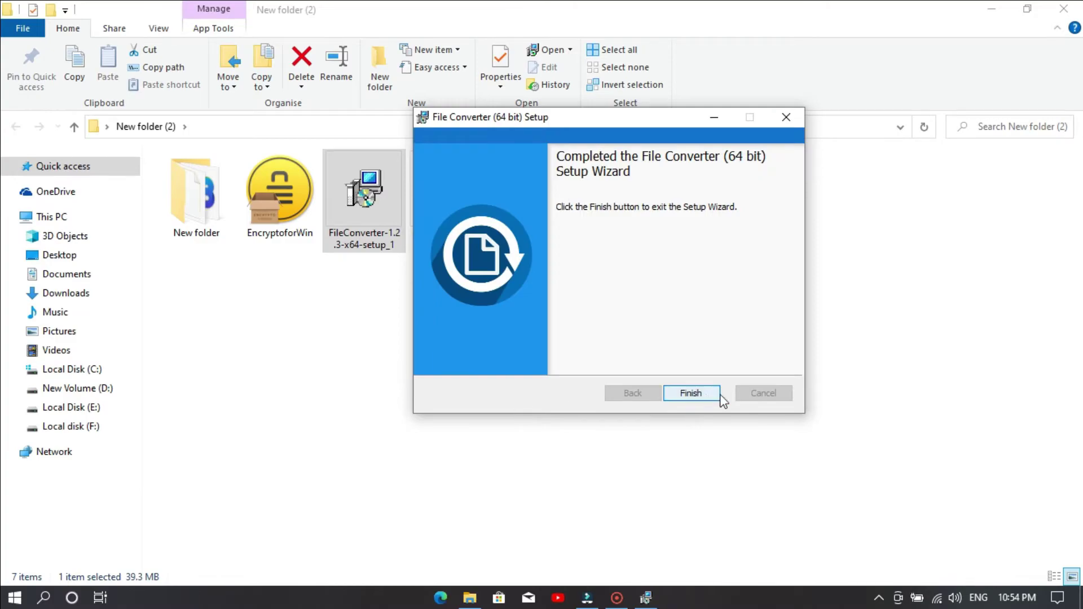
{"action": "left_click", "coordinate": [708, 397]}
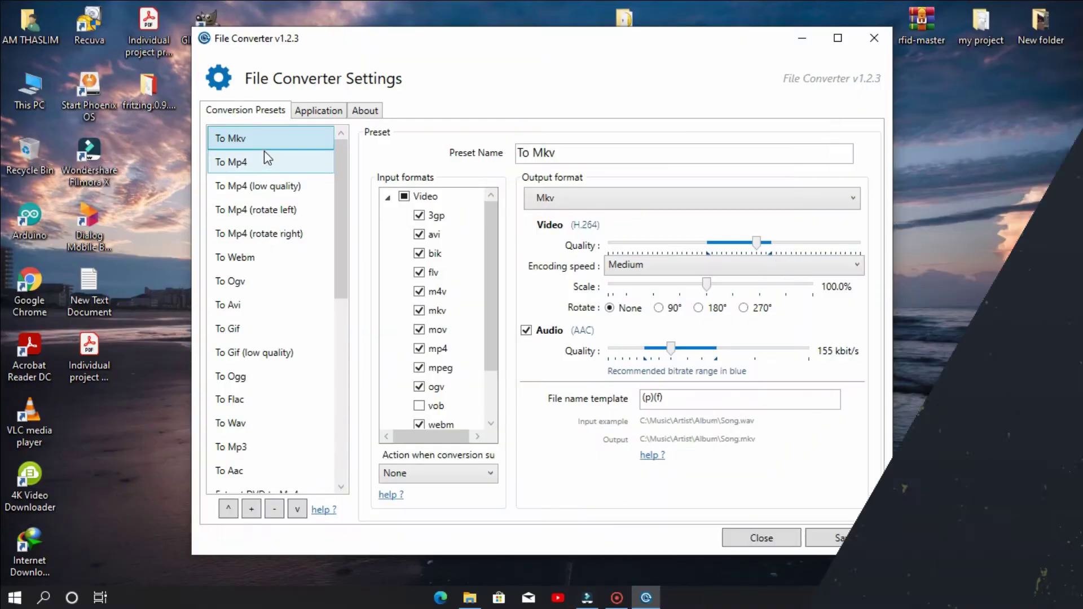
- Review the To Mp4, rotate right, rotate left and low quality preset settings
{"action": "left_click", "coordinate": [266, 162]}
{"action": "left_click", "coordinate": [271, 234]}
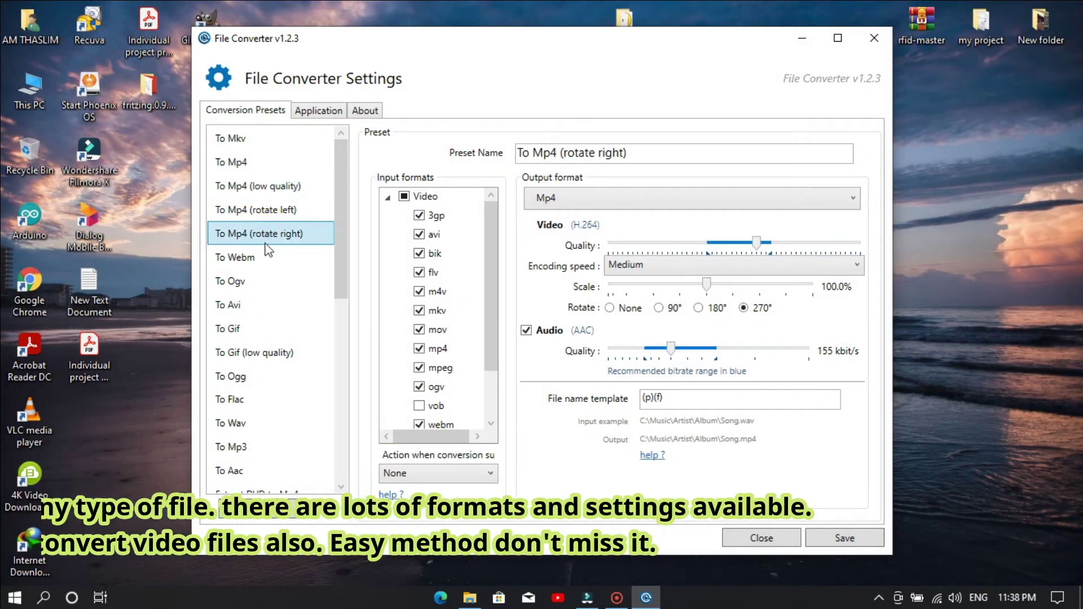
{"action": "left_click", "coordinate": [272, 210]}
{"action": "left_click", "coordinate": [285, 187]}
{"action": "scroll", "coordinate": [273, 394], "scroll_direction": "down", "scroll_amount": 3}
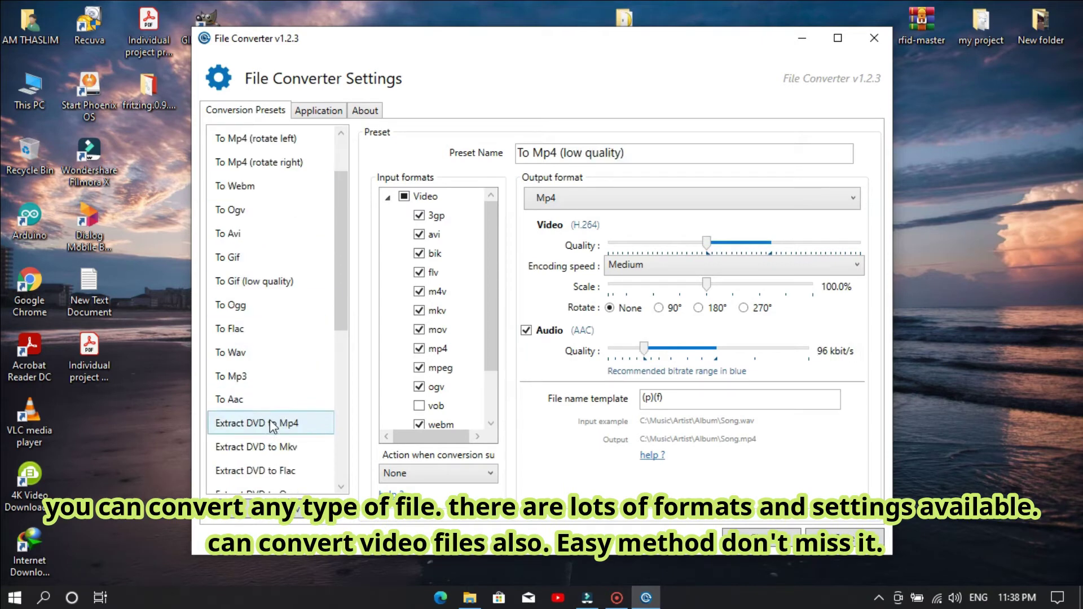
{"action": "left_click_drag", "start_coordinate": [339, 309], "coordinate": [337, 375]}
{"action": "scroll", "coordinate": [242, 355], "scroll_direction": "down", "scroll_amount": 1}
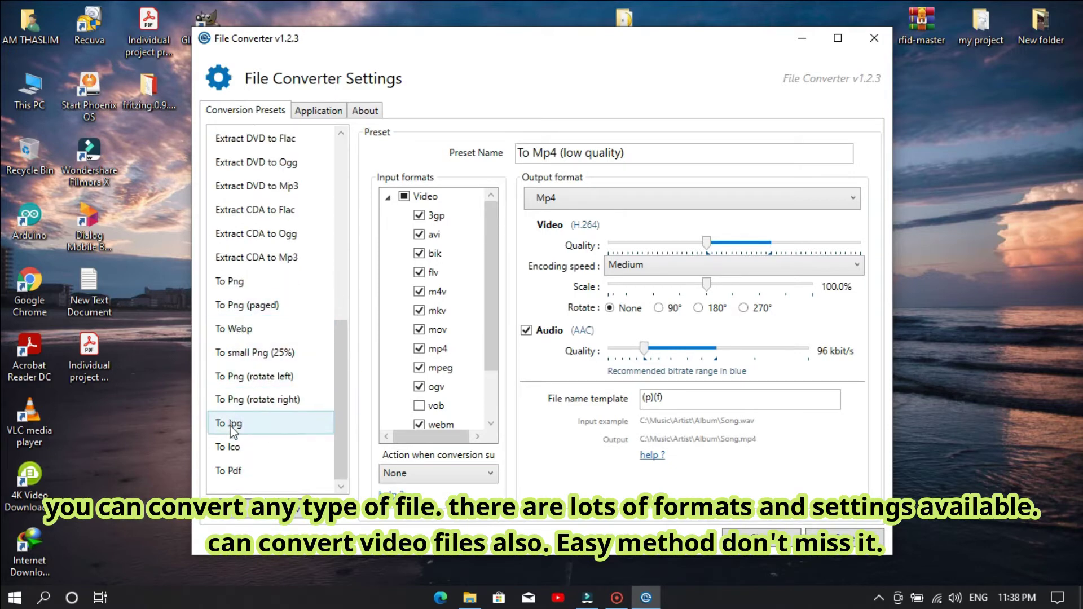
{"action": "left_click_drag", "start_coordinate": [337, 430], "coordinate": [339, 195]}
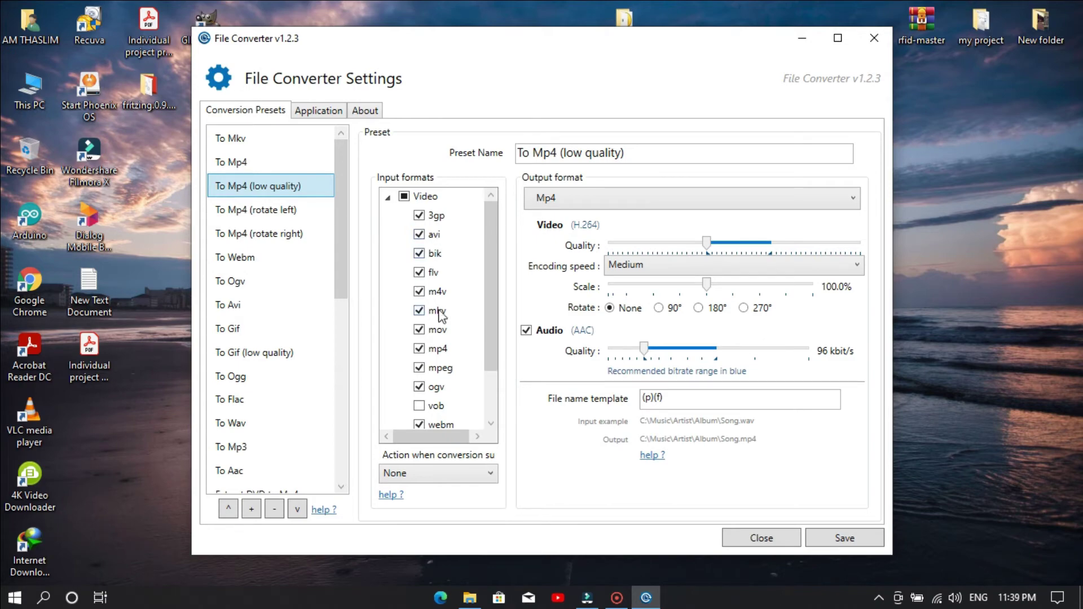
{"action": "left_click_drag", "start_coordinate": [493, 295], "coordinate": [599, 192]}
- Check the Output format and Encoding speed choices, keeping Mp4 and Medium
{"action": "left_click", "coordinate": [627, 200]}
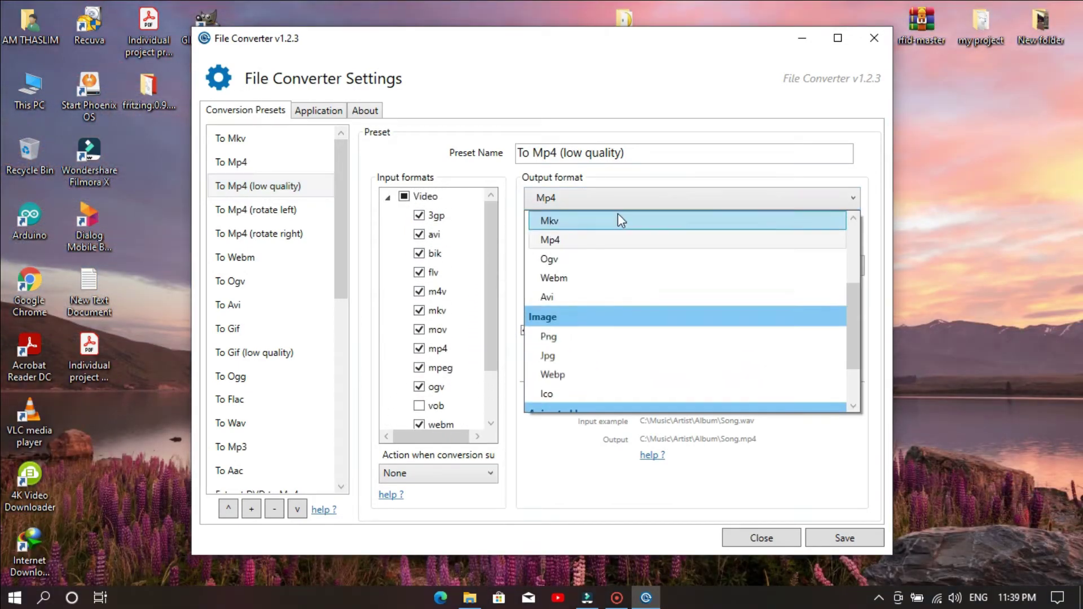
{"action": "scroll", "coordinate": [585, 385], "scroll_direction": "down", "scroll_amount": 2}
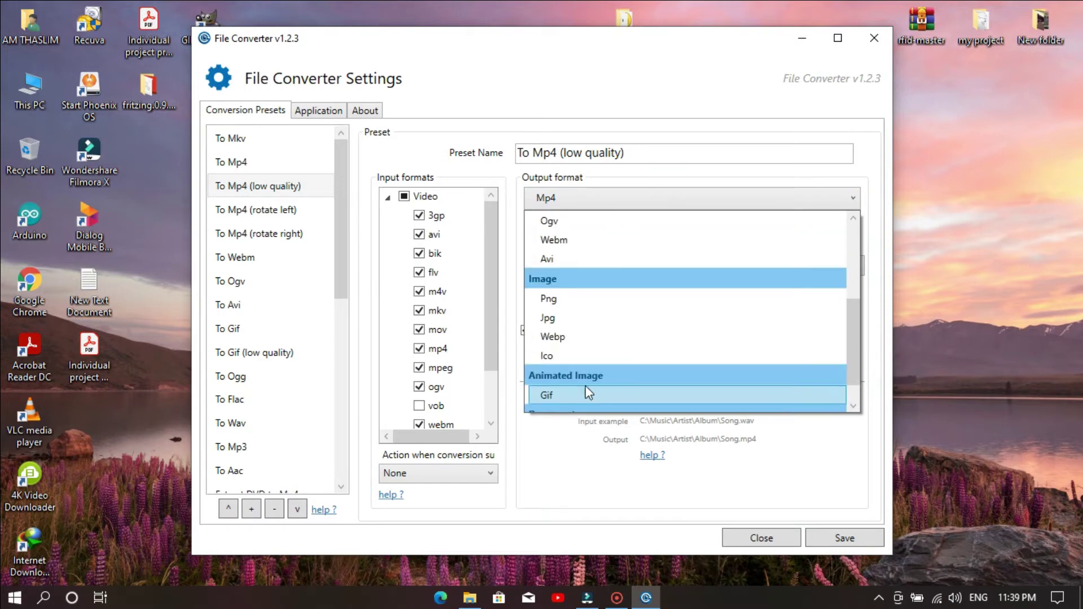
{"action": "scroll", "coordinate": [599, 320], "scroll_direction": "up", "scroll_amount": 4}
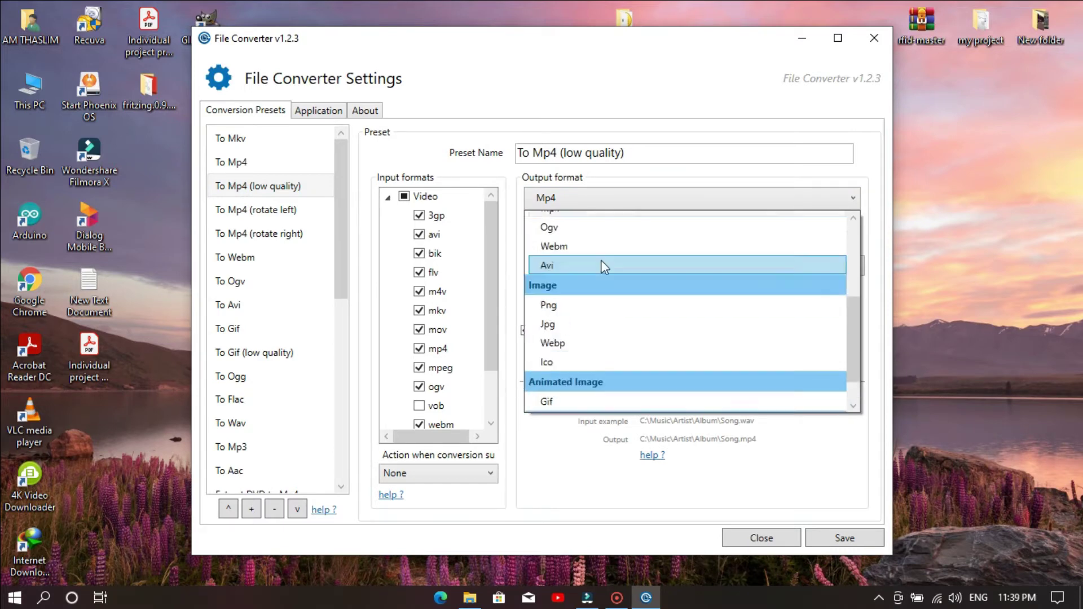
{"action": "left_click", "coordinate": [866, 159]}
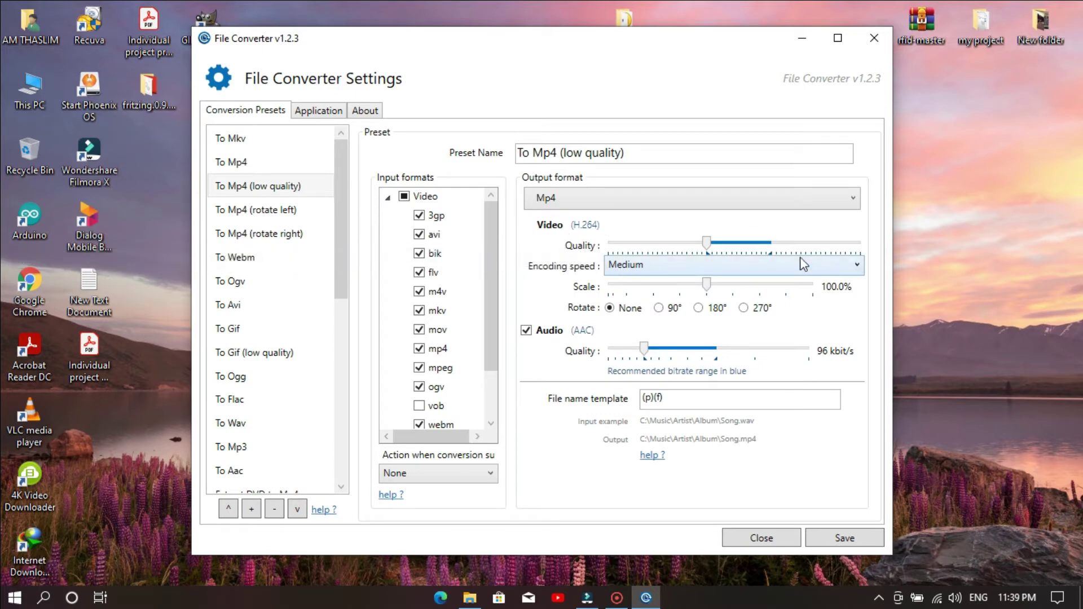
{"action": "left_click", "coordinate": [657, 271]}
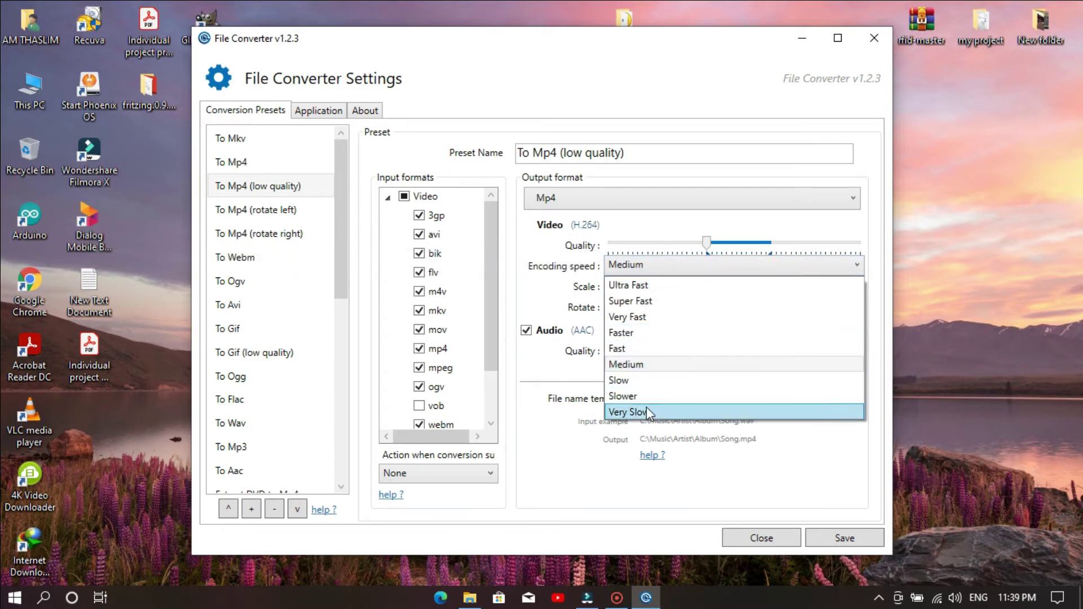
{"action": "left_click", "coordinate": [694, 269]}
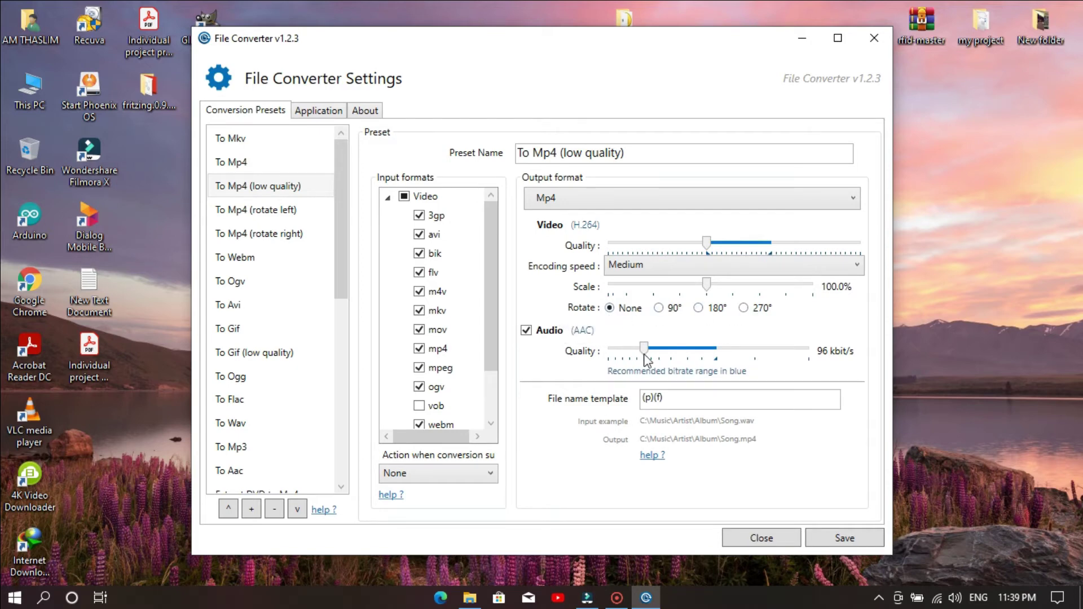
- Look over the Application settings, return to presets, and close File Converter settings
{"action": "left_click", "coordinate": [320, 112]}
{"action": "left_click", "coordinate": [262, 113]}
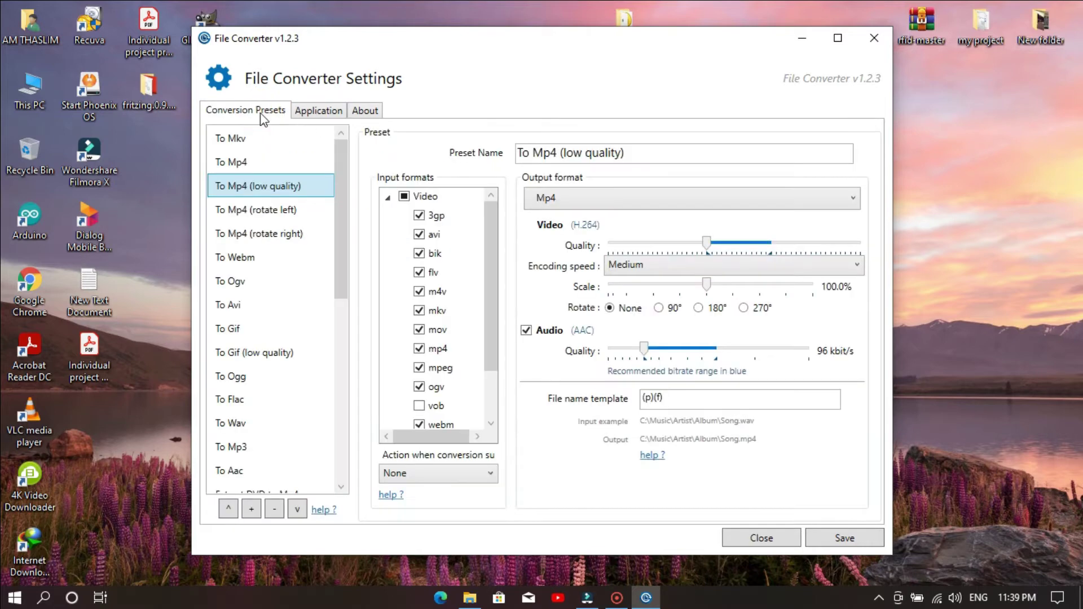
{"action": "scroll", "coordinate": [340, 238], "scroll_direction": "down", "scroll_amount": 5}
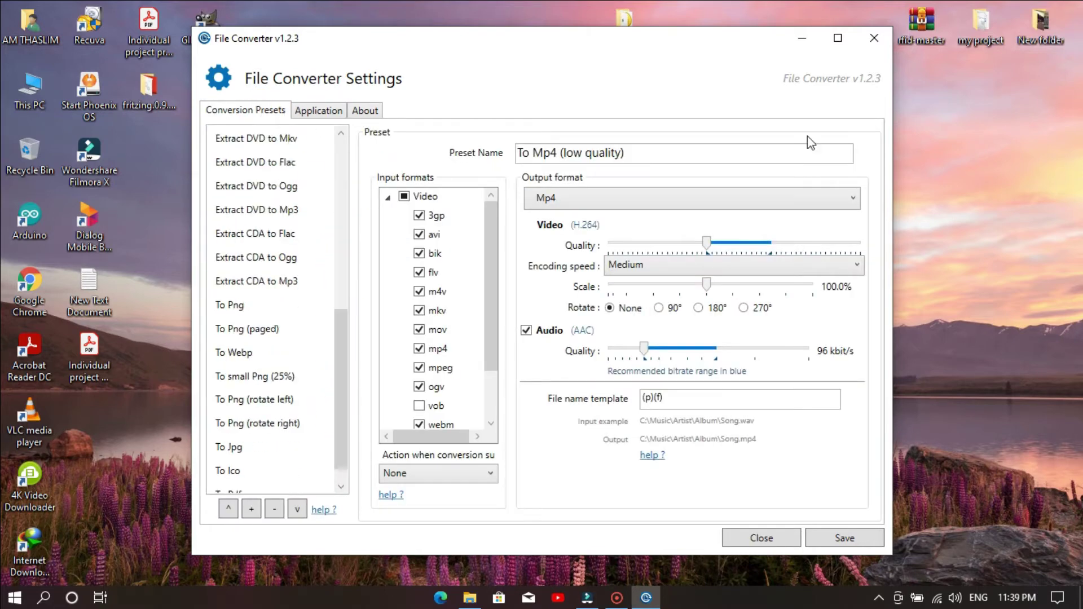
{"action": "left_click", "coordinate": [874, 39]}
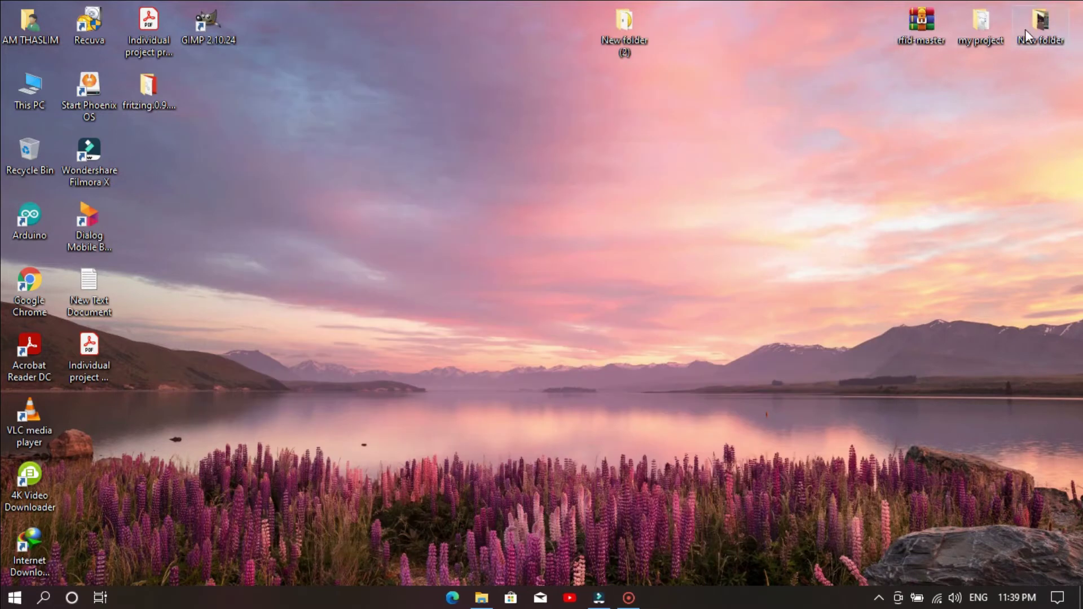
- Open New folder maximized and convert IMG_20210222_182101 to JPG with File Converter
{"action": "double_click", "coordinate": [1025, 30]}
{"action": "left_click", "coordinate": [659, 33]}
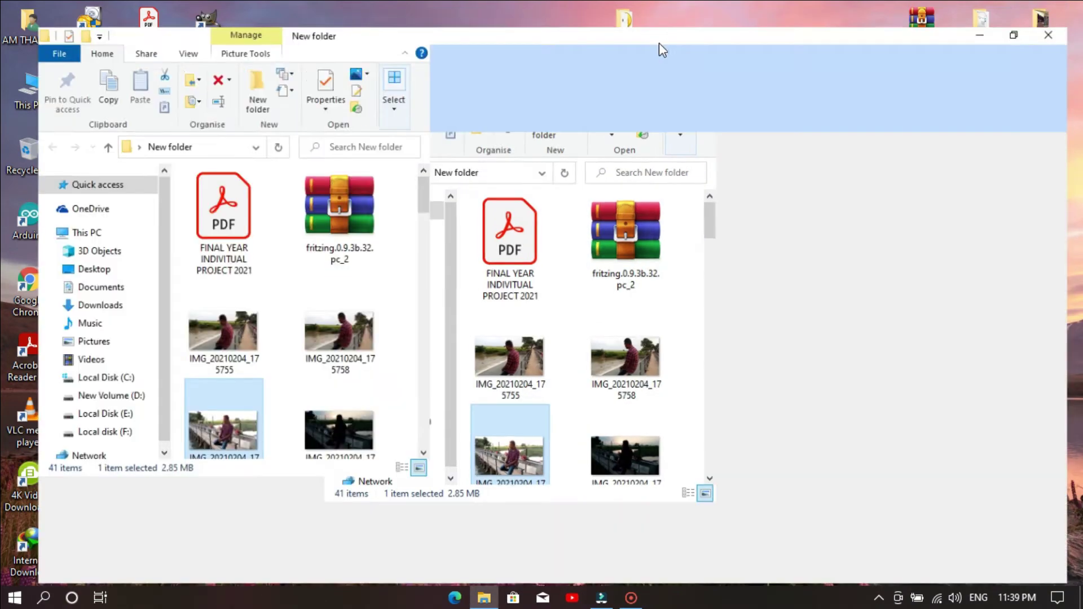
{"action": "right_click", "coordinate": [658, 426]}
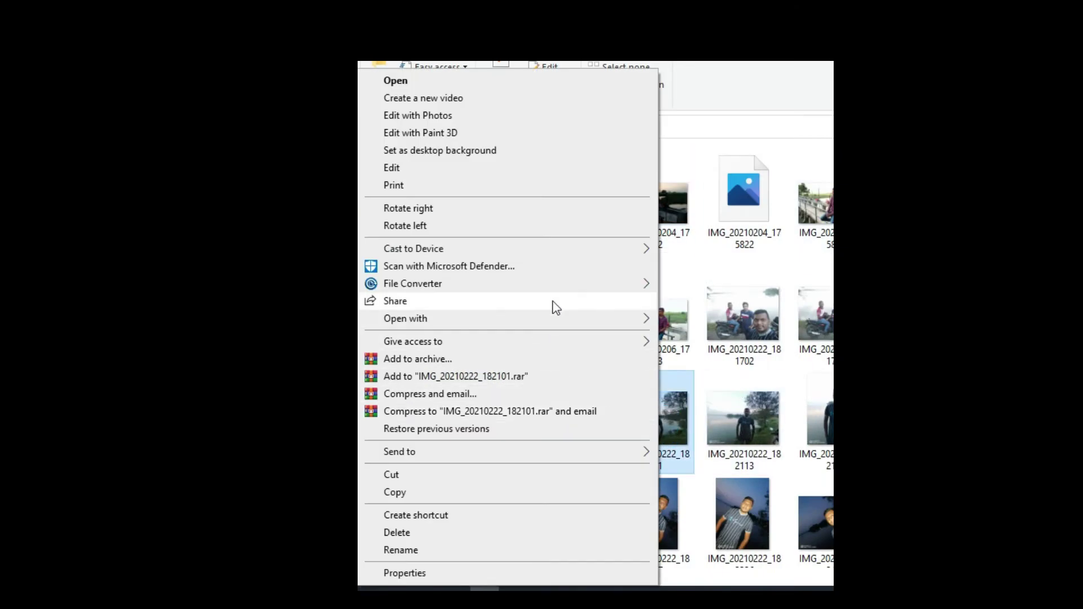
{"action": "mouse_move", "coordinate": [573, 286]}
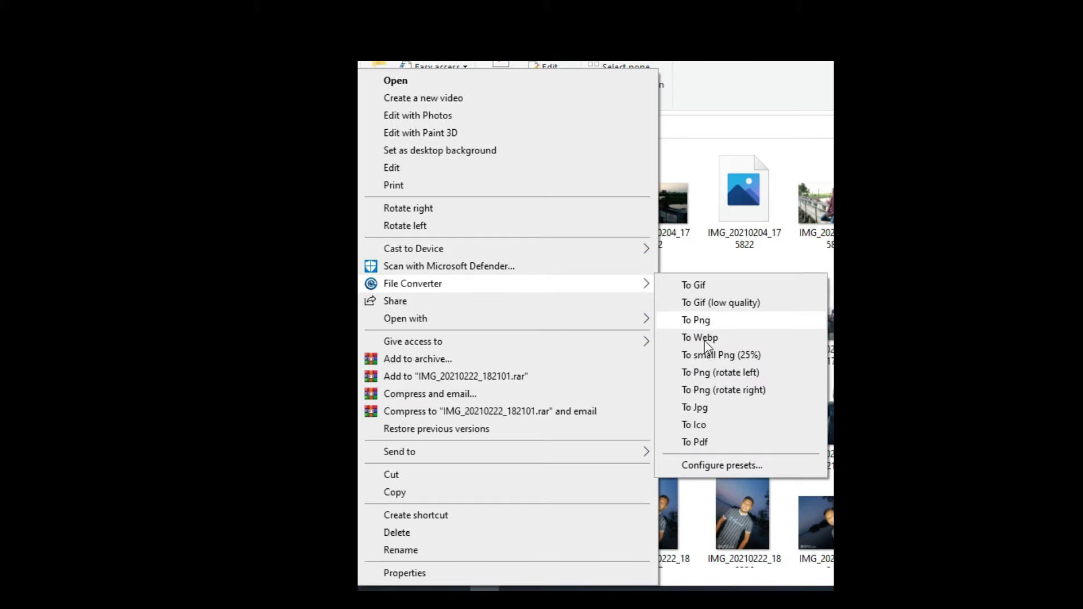
{"action": "left_click", "coordinate": [720, 408]}
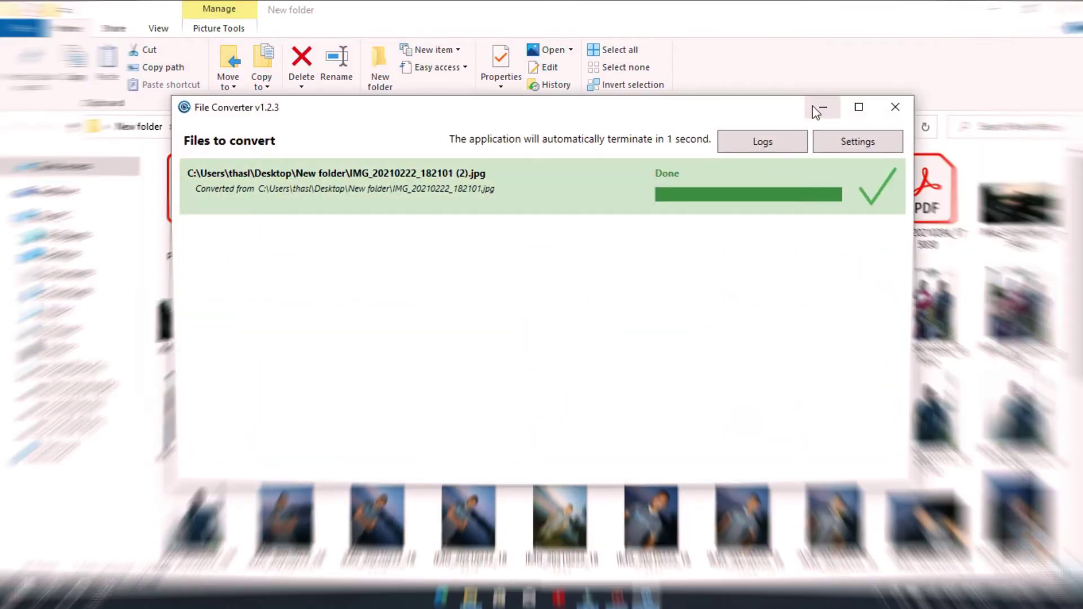
- Convert the new copy IMG_20210222_182101 (2).jpg to PDF
{"action": "right_click", "coordinate": [649, 429]}
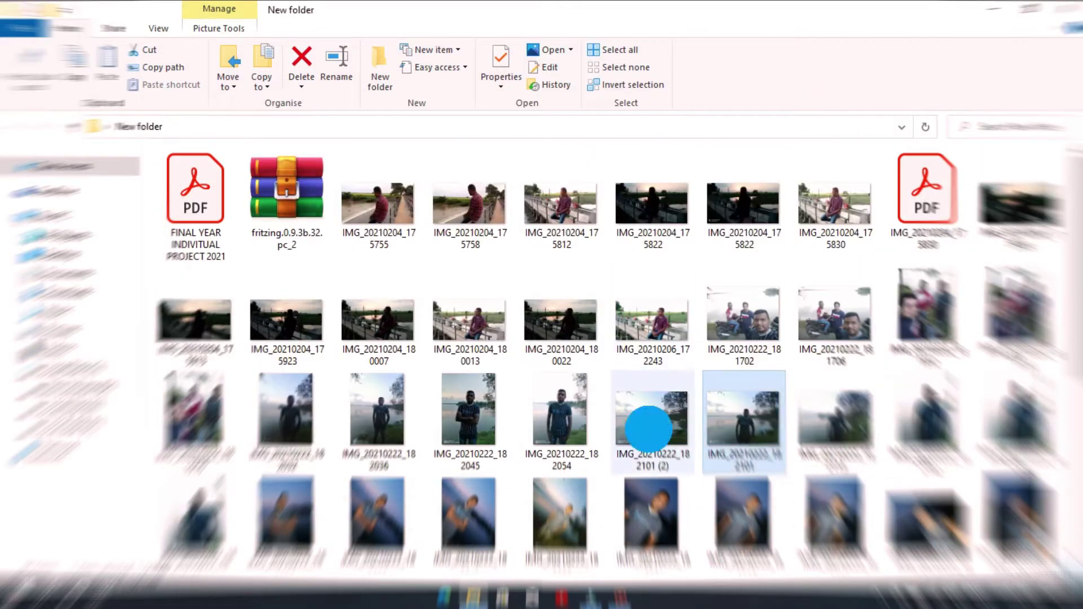
{"action": "mouse_move", "coordinate": [512, 285]}
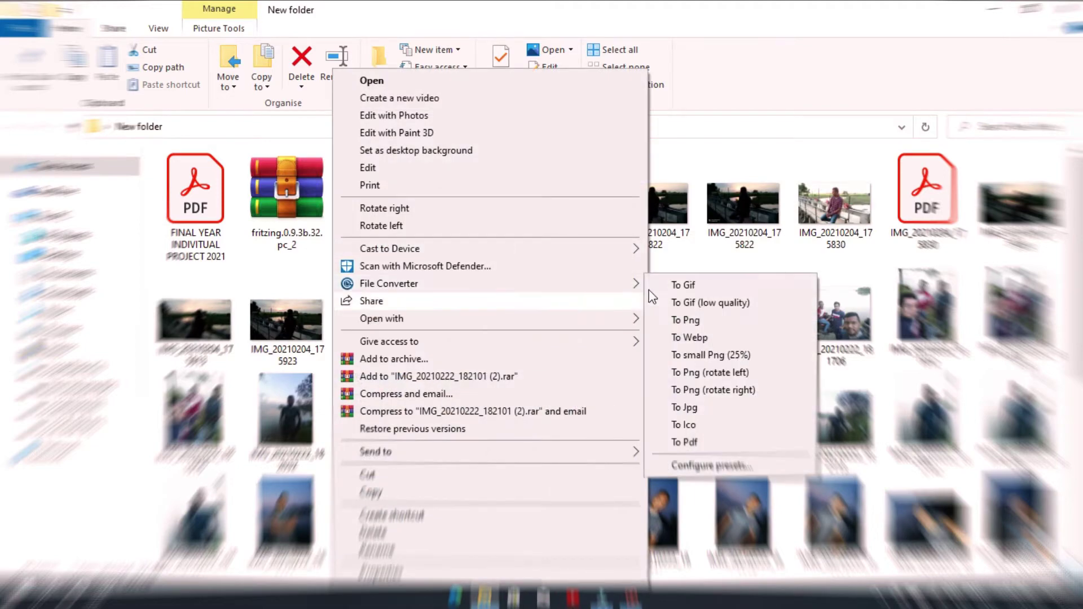
{"action": "left_click", "coordinate": [705, 443]}
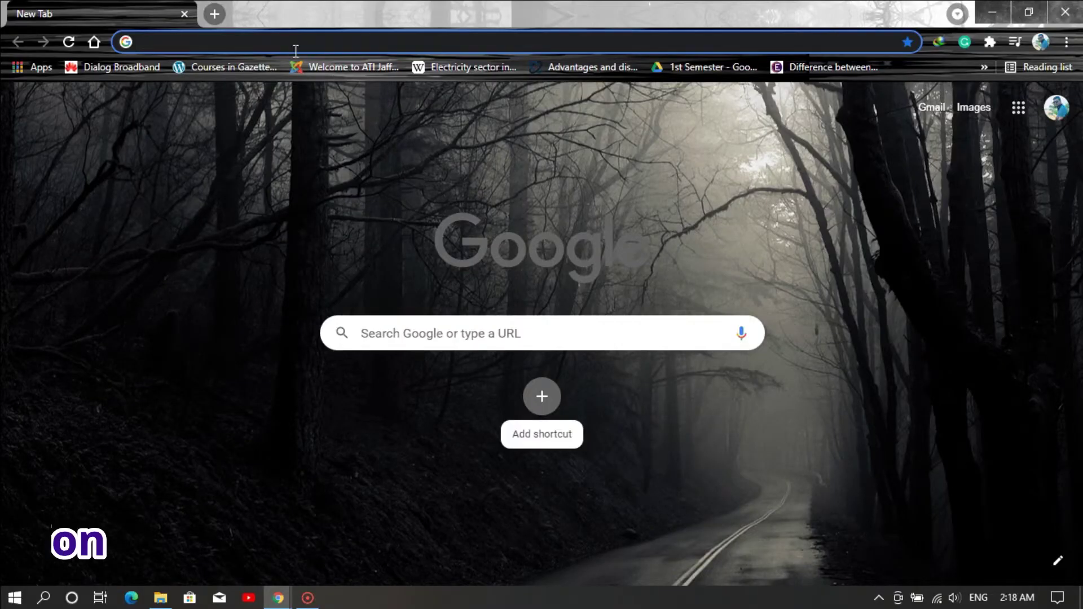
- Load rocksdanister.github.io/lively/ and download the Lively Wallpaper v1.6.0.4 installer
{"action": "left_click", "coordinate": [270, 41]}
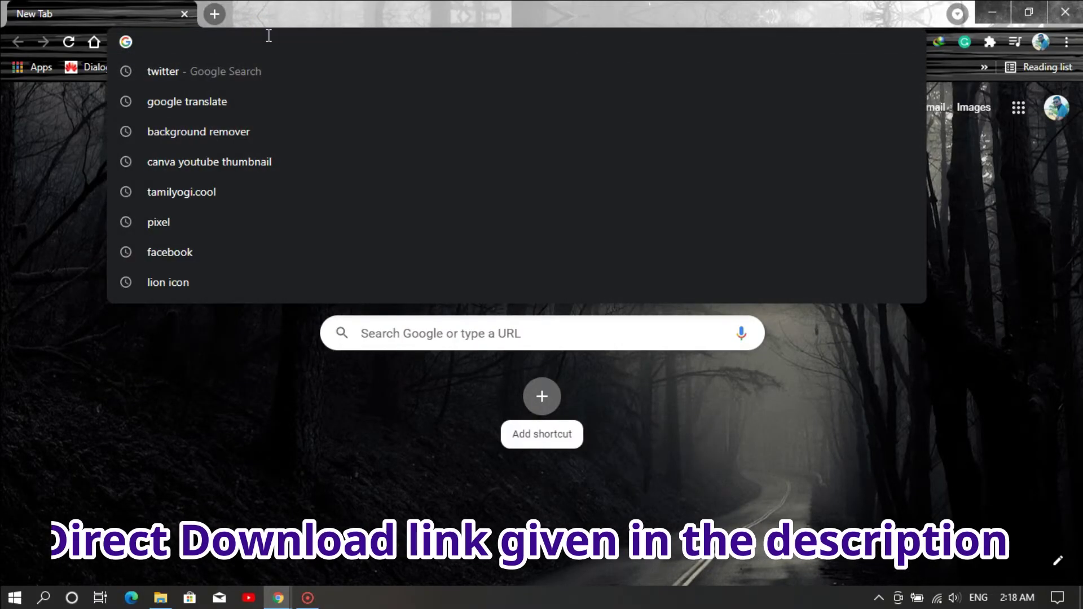
{"action": "type", "text": "https://rocksdanister.github.io/lively/"}
{"action": "key", "text": "Return"}
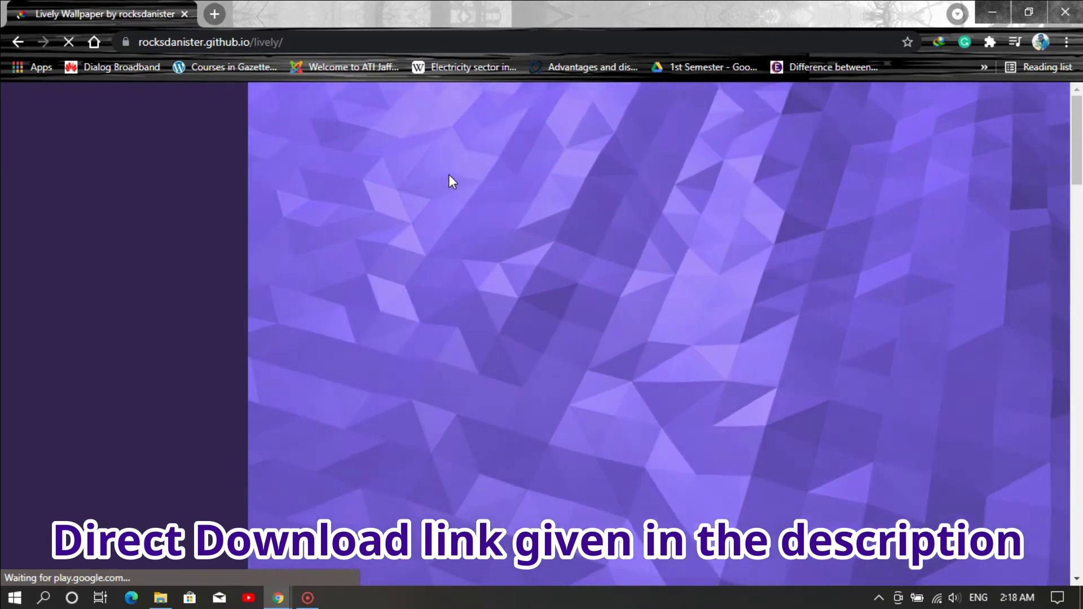
{"action": "scroll", "coordinate": [470, 318], "scroll_direction": "down", "scroll_amount": 1}
{"action": "scroll", "coordinate": [482, 287], "scroll_direction": "up", "scroll_amount": 1}
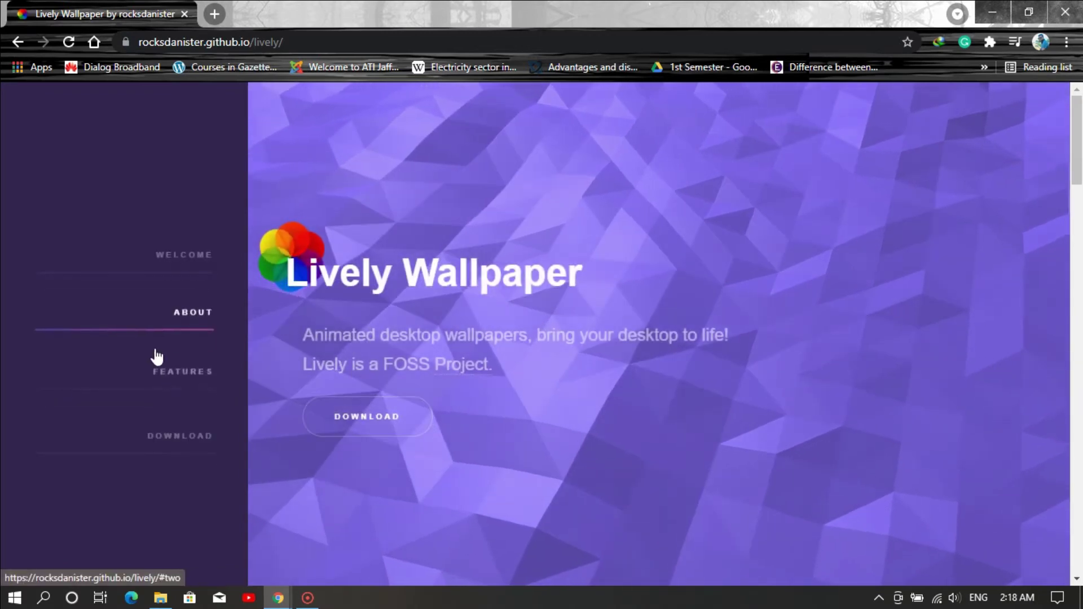
{"action": "scroll", "coordinate": [368, 412], "scroll_direction": "down", "scroll_amount": 1}
{"action": "scroll", "coordinate": [760, 431], "scroll_direction": "down", "scroll_amount": 20}
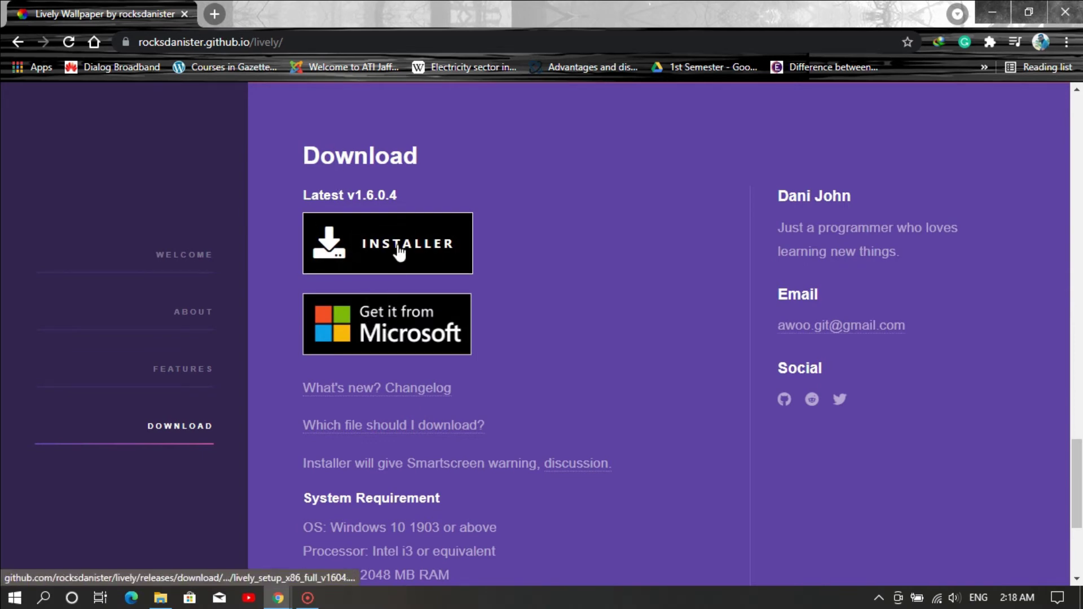
{"action": "left_click", "coordinate": [434, 244]}
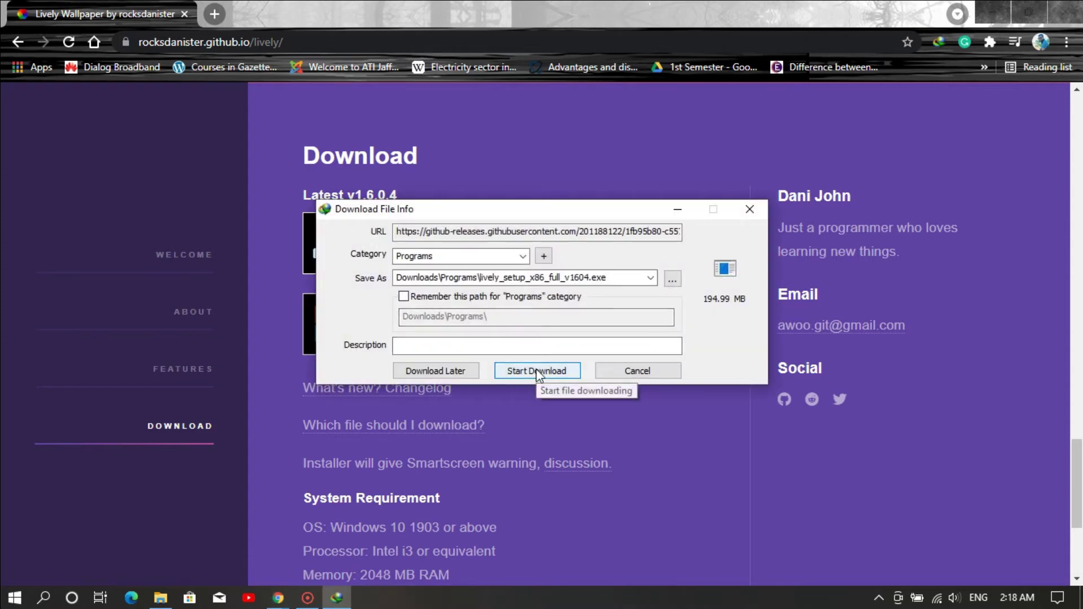
- Start the IDM download of lively_setup_x86_full_v1604.exe (194.99 MB)
{"action": "left_click", "coordinate": [536, 371]}
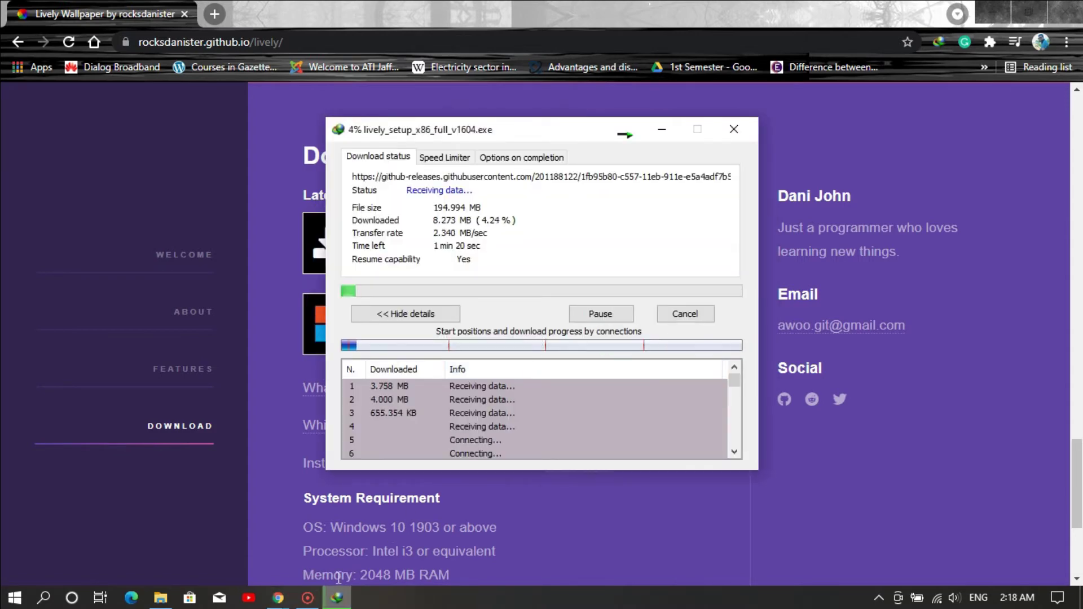
{"action": "mouse_move", "coordinate": [307, 600]}
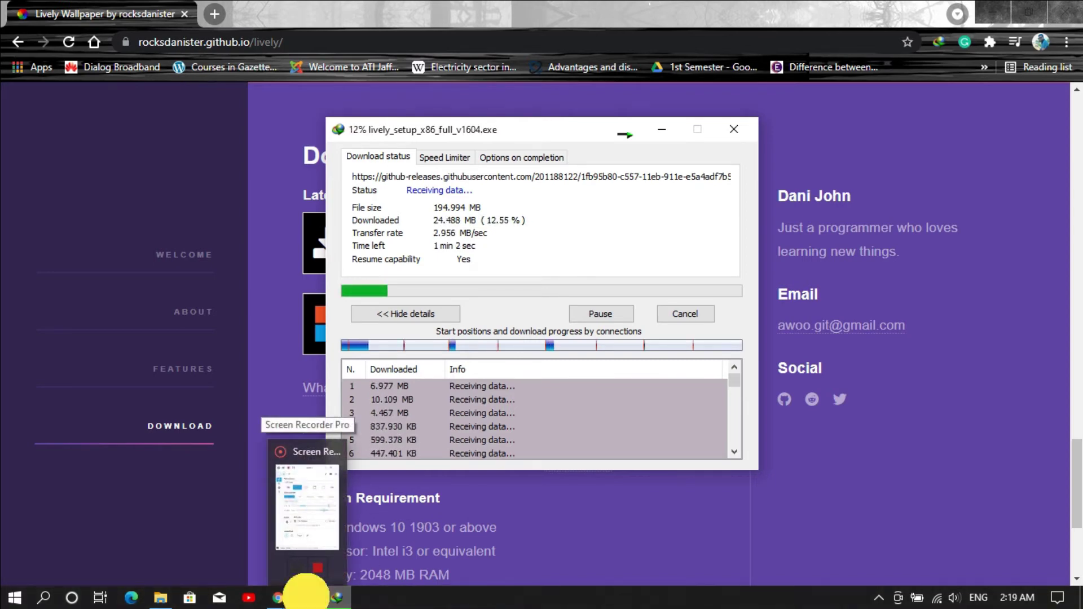
{"action": "left_click", "coordinate": [307, 600]}
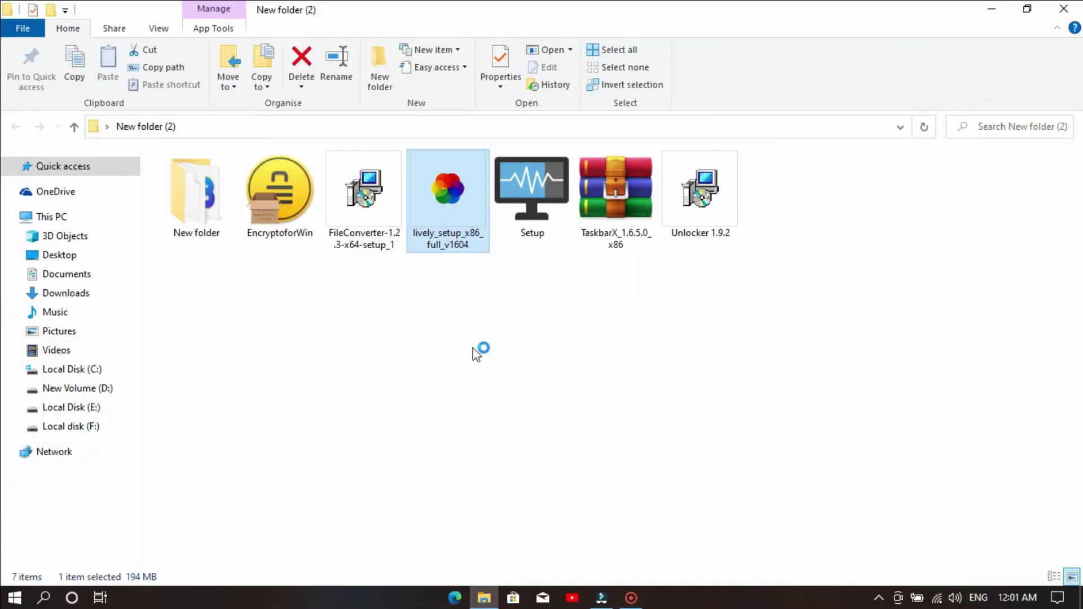
- Install Lively Wallpaper for the current user with default folder and tasks, restarting later
{"action": "left_click", "coordinate": [508, 274]}
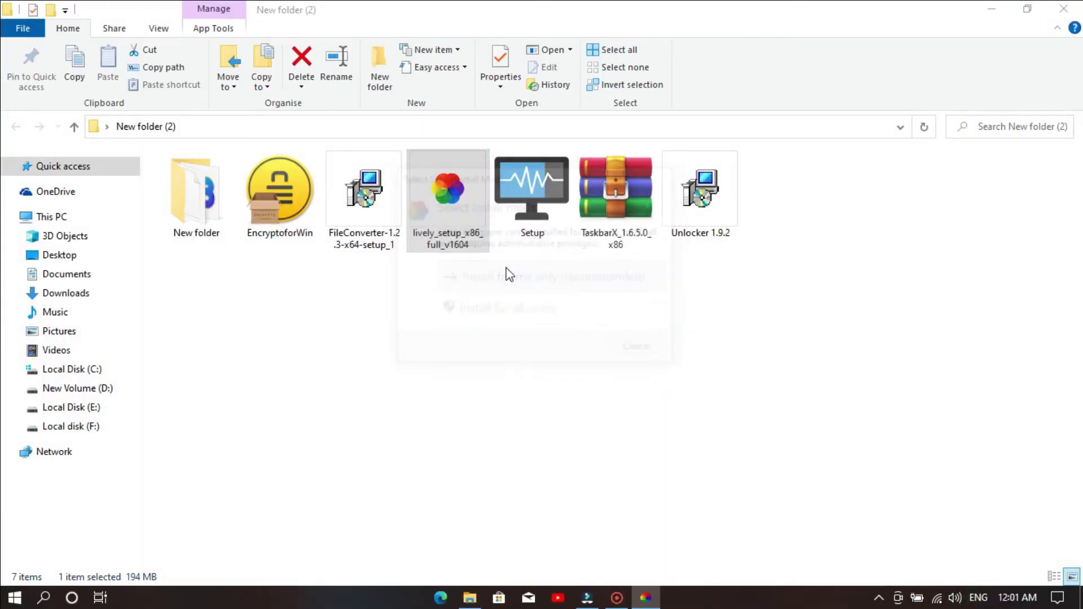
{"action": "left_click", "coordinate": [577, 343]}
{"action": "left_click", "coordinate": [673, 455]}
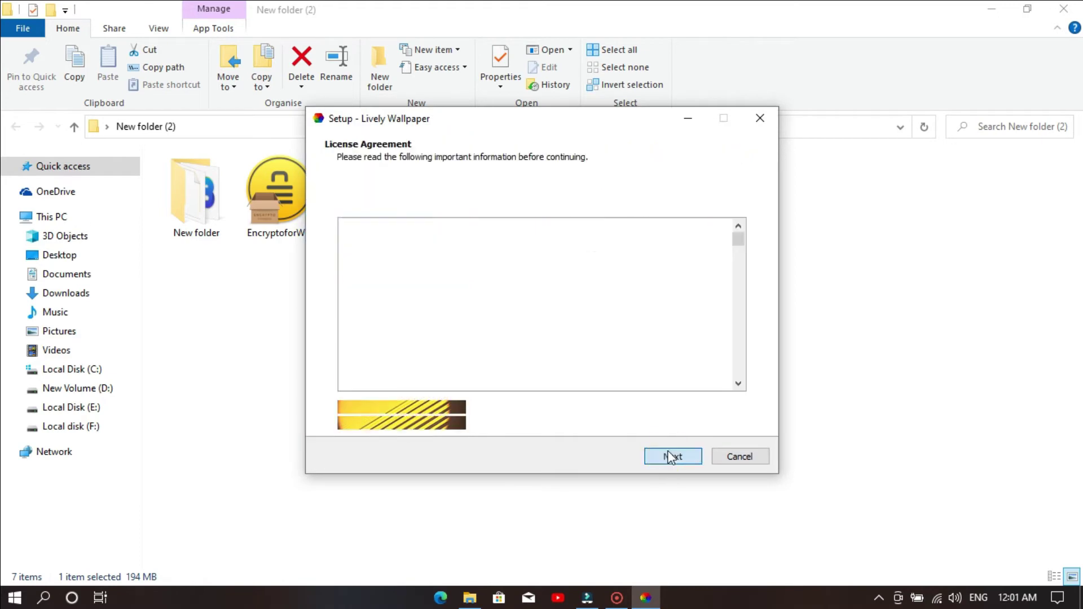
{"action": "left_click", "coordinate": [395, 407]}
{"action": "scroll", "coordinate": [673, 394], "scroll_direction": "down", "scroll_amount": 3}
{"action": "left_click", "coordinate": [674, 456]}
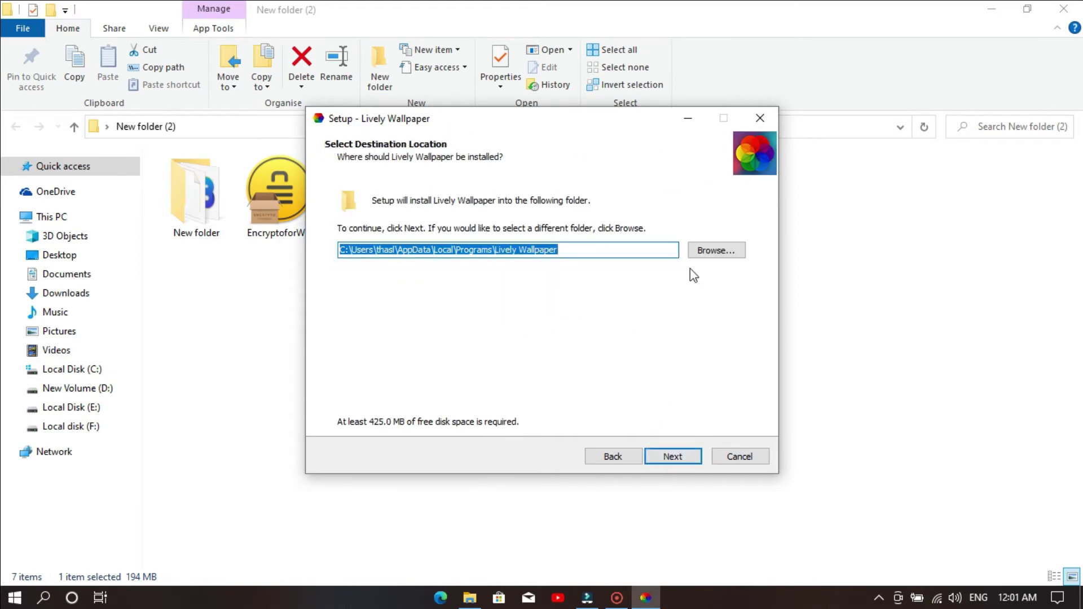
{"action": "left_click", "coordinate": [682, 454]}
{"action": "left_click", "coordinate": [682, 454]}
{"action": "left_click", "coordinate": [683, 457]}
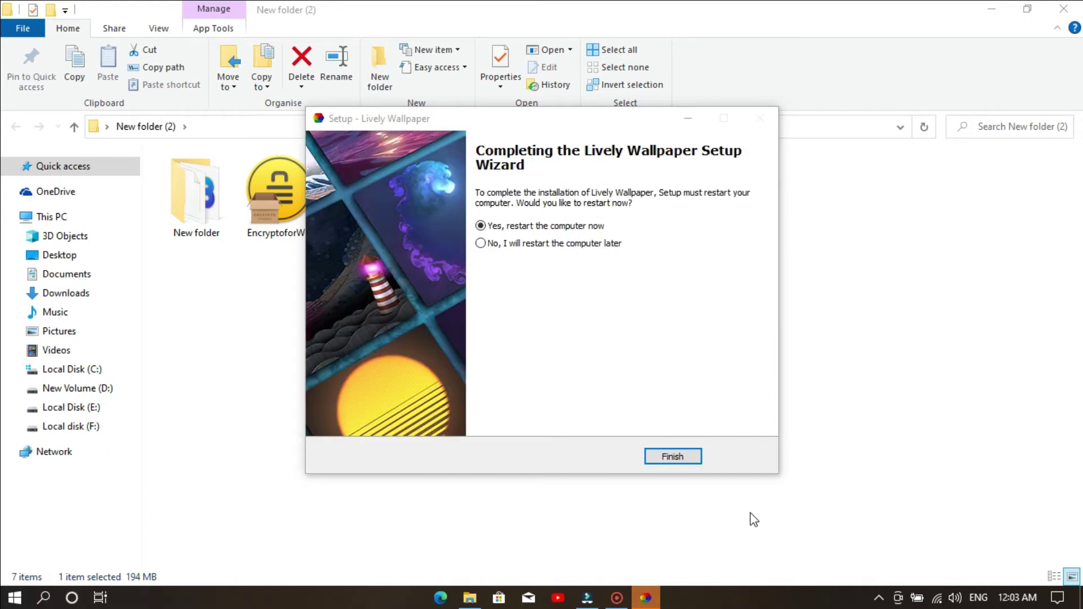
{"action": "left_click", "coordinate": [556, 244]}
{"action": "left_click", "coordinate": [672, 456]}
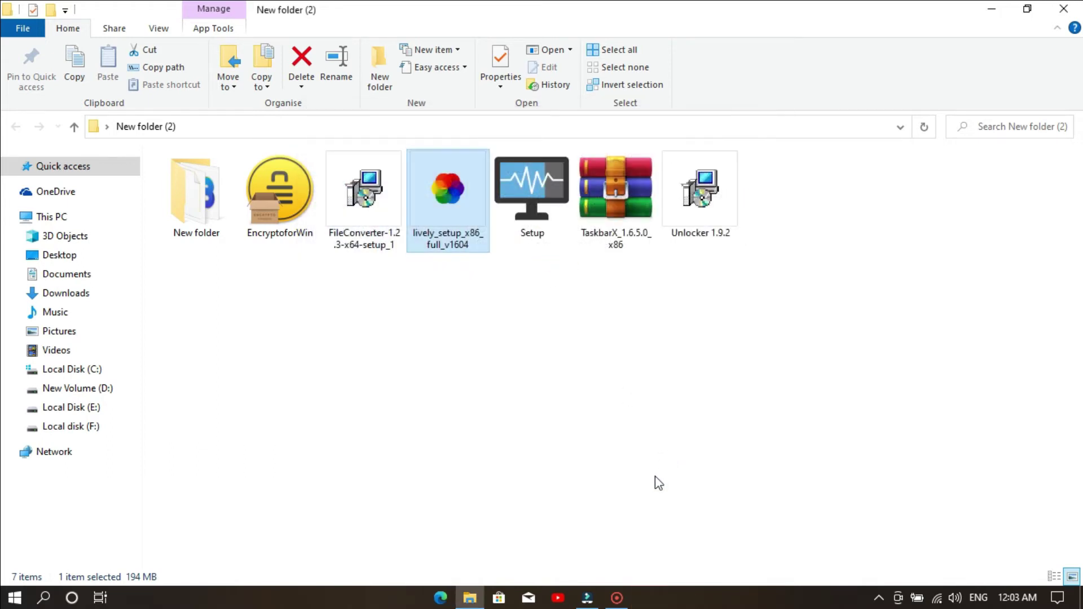
- Minimize the folder window and apply Fluids v2 from the Lively library
{"action": "left_click", "coordinate": [996, 8]}
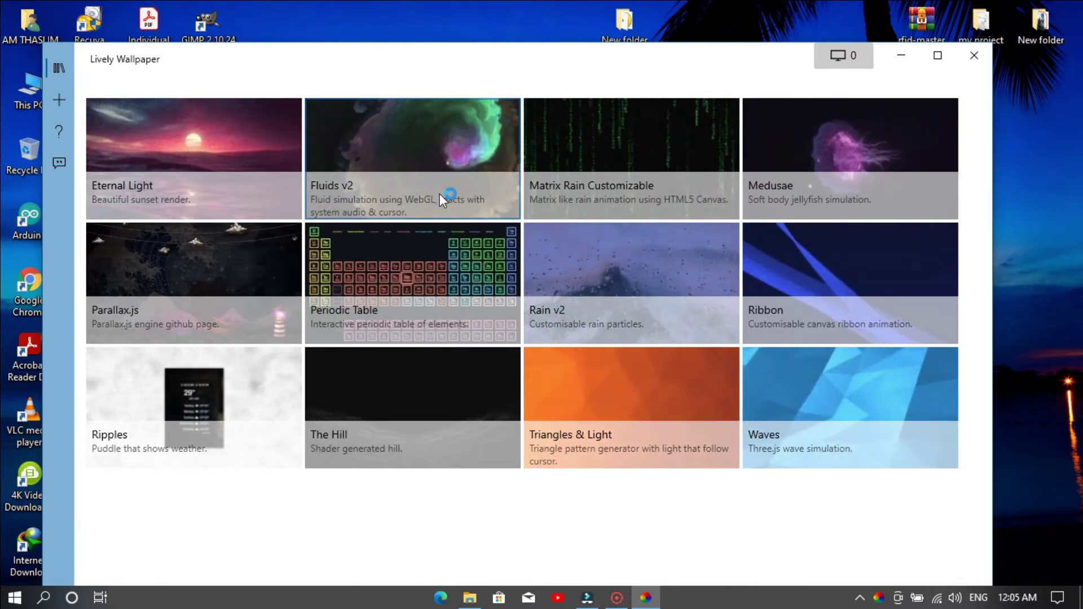
{"action": "left_click", "coordinate": [439, 194]}
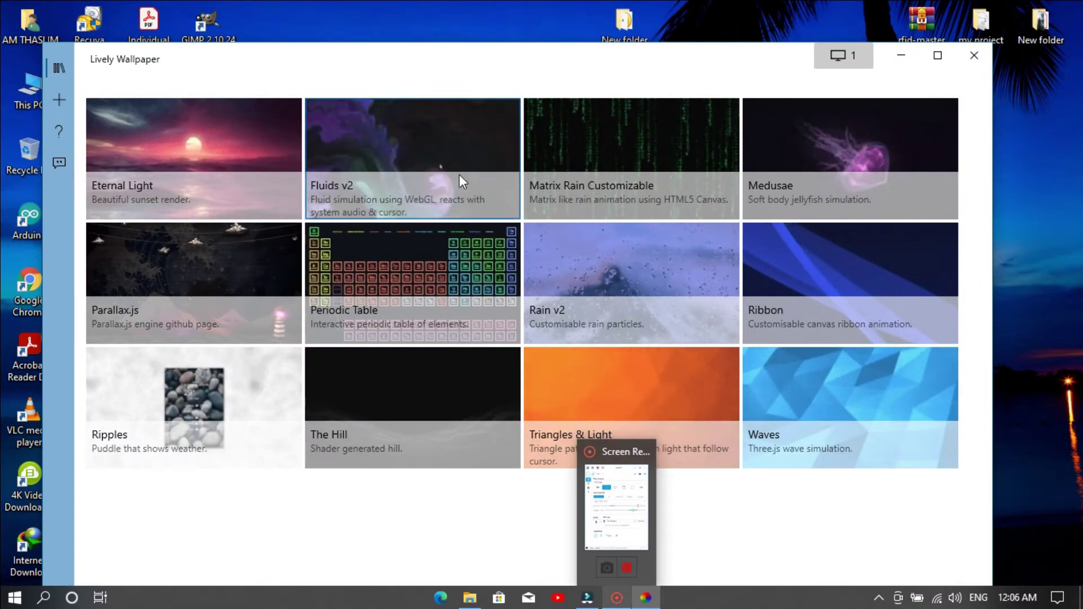
{"action": "left_click", "coordinate": [628, 550]}
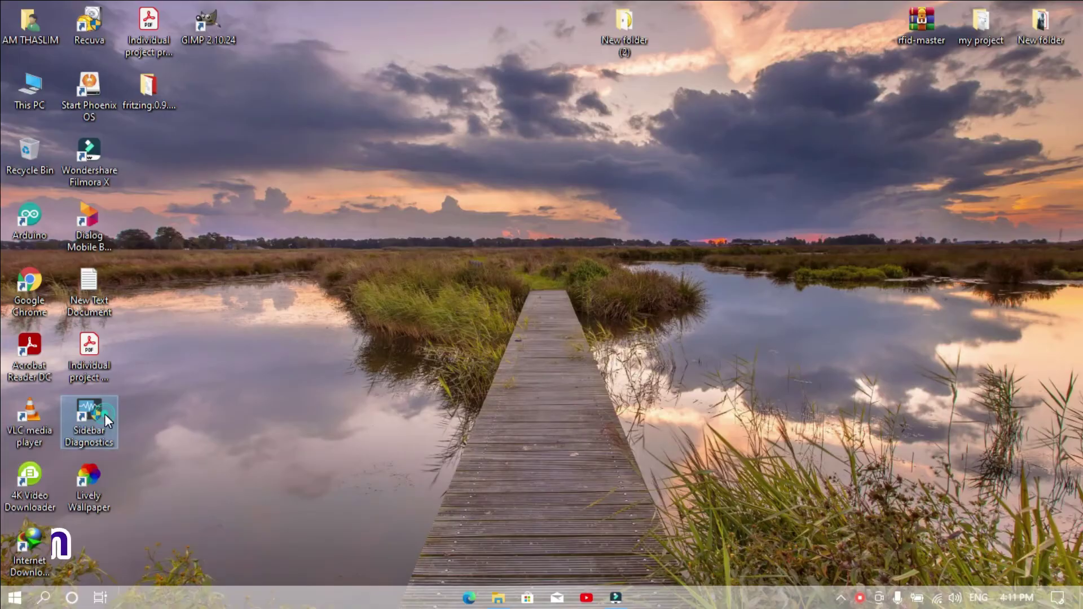
- Launch Sidebar Diagnostics and confirm right-edge docking in Initial Setup
{"action": "double_click", "coordinate": [90, 418]}
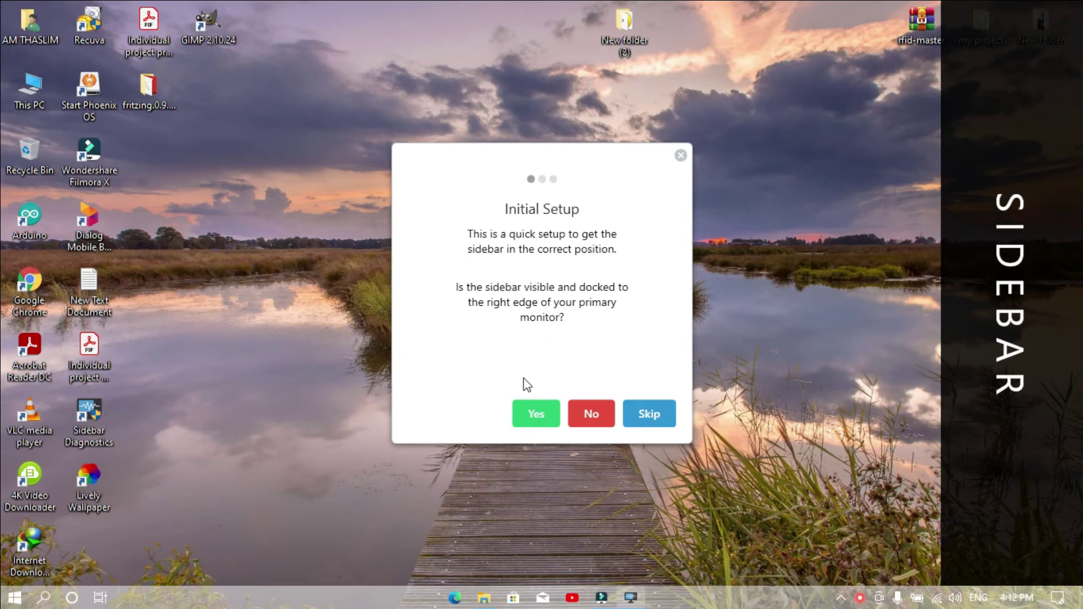
{"action": "left_click", "coordinate": [545, 417]}
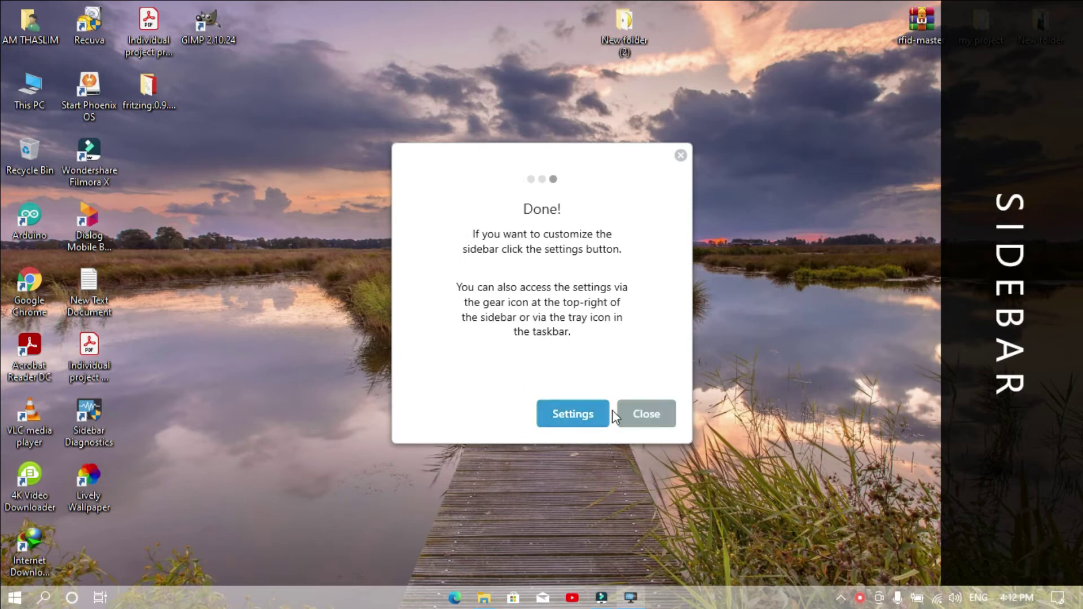
{"action": "left_click", "coordinate": [574, 417]}
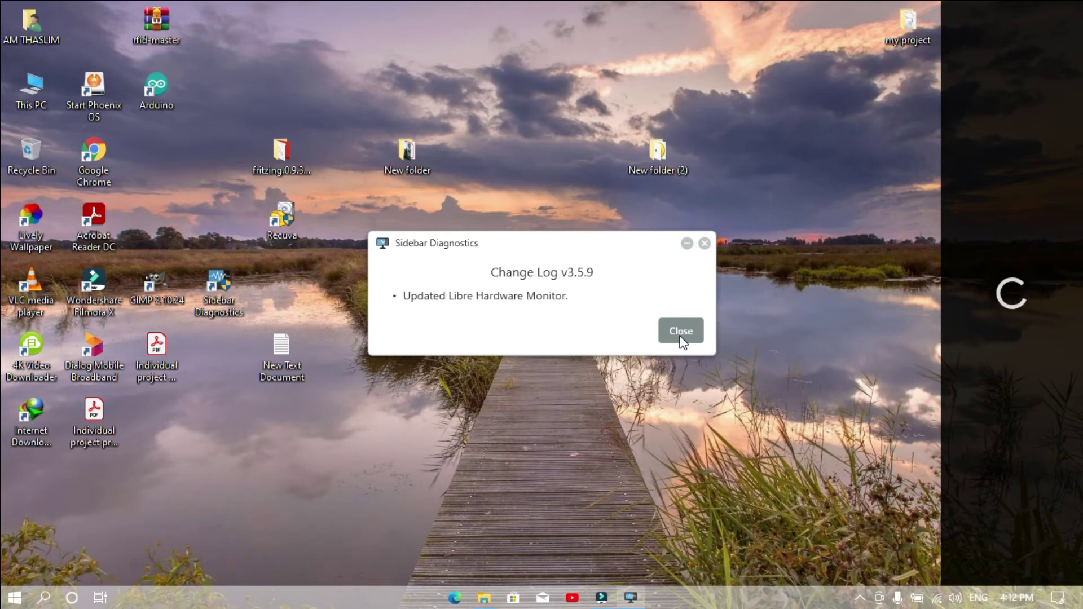
- Close the sidebar settings unchanged and dismiss the change log message
{"action": "left_click", "coordinate": [681, 332]}
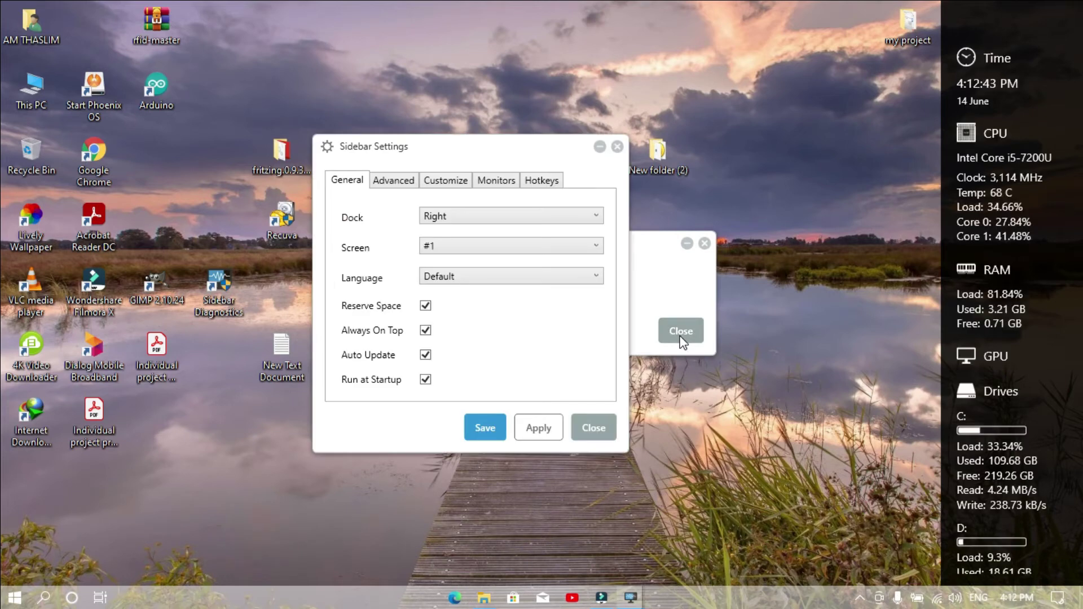
{"action": "left_click", "coordinate": [587, 420]}
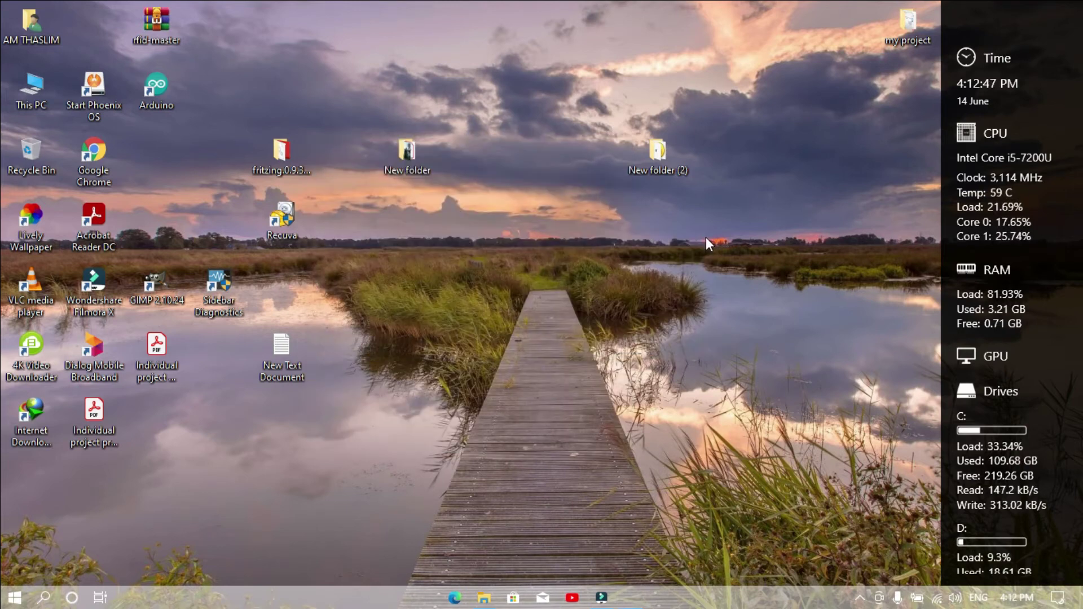
{"action": "left_click", "coordinate": [705, 244]}
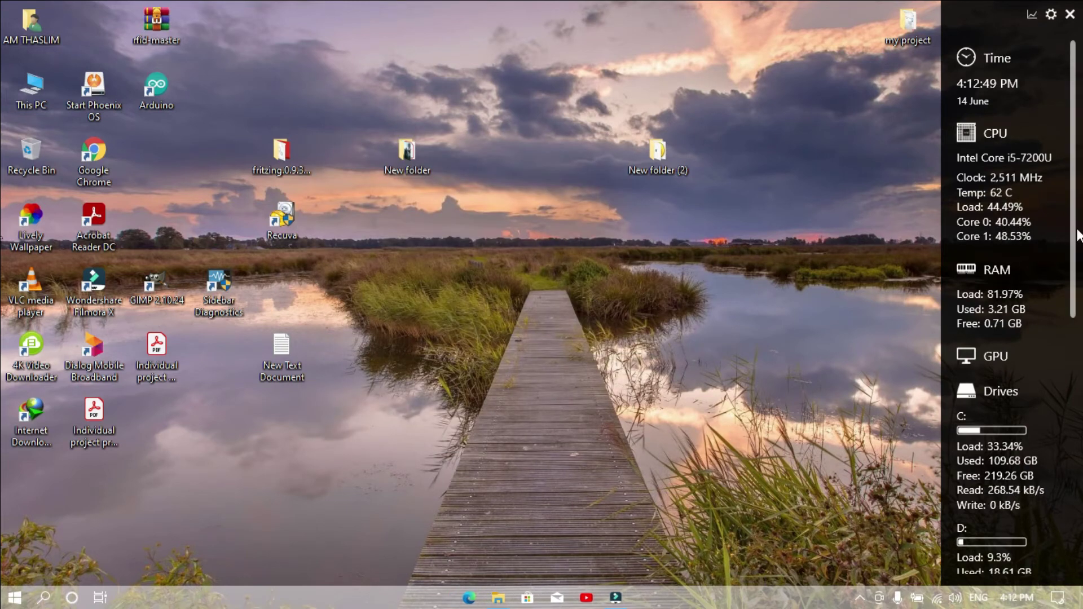
{"action": "scroll", "coordinate": [1060, 254], "scroll_direction": "down", "scroll_amount": 4}
{"action": "scroll", "coordinate": [1016, 282], "scroll_direction": "down", "scroll_amount": 1}
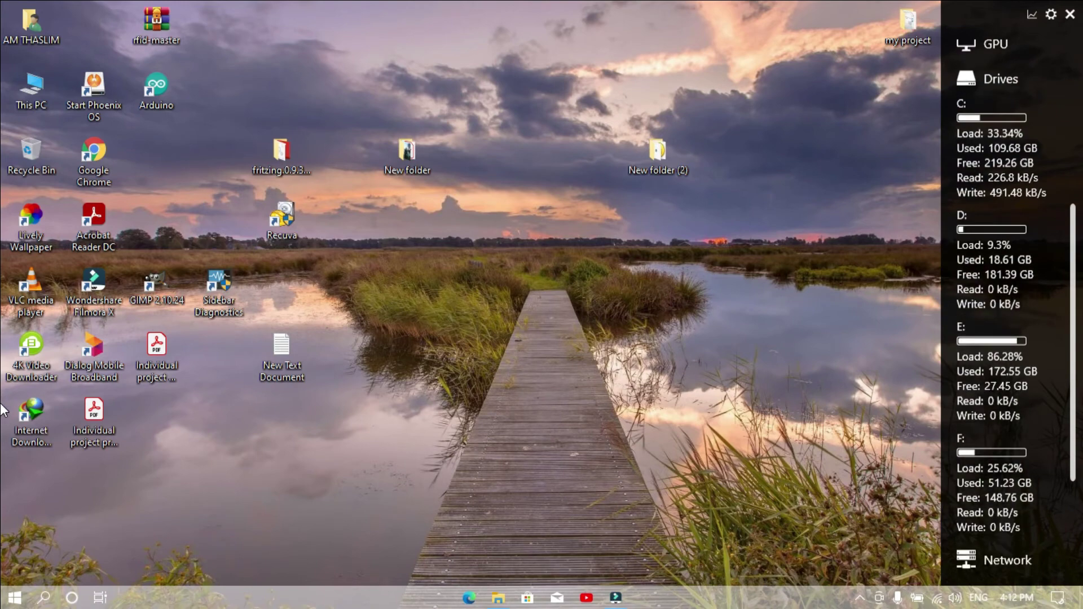
{"action": "scroll", "coordinate": [1074, 295], "scroll_direction": "up", "scroll_amount": 4}
{"action": "scroll", "coordinate": [1074, 294], "scroll_direction": "up", "scroll_amount": 2}
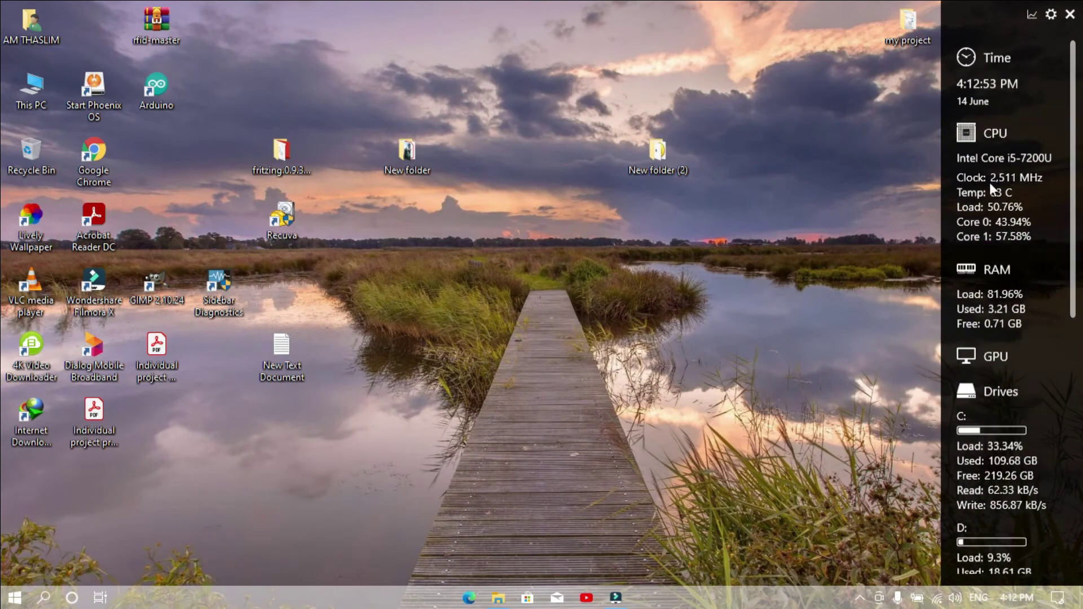
- Refresh the desktop and open the Sidebar Diagnostics settings window
{"action": "left_click", "coordinate": [846, 262]}
{"action": "right_click", "coordinate": [602, 227]}
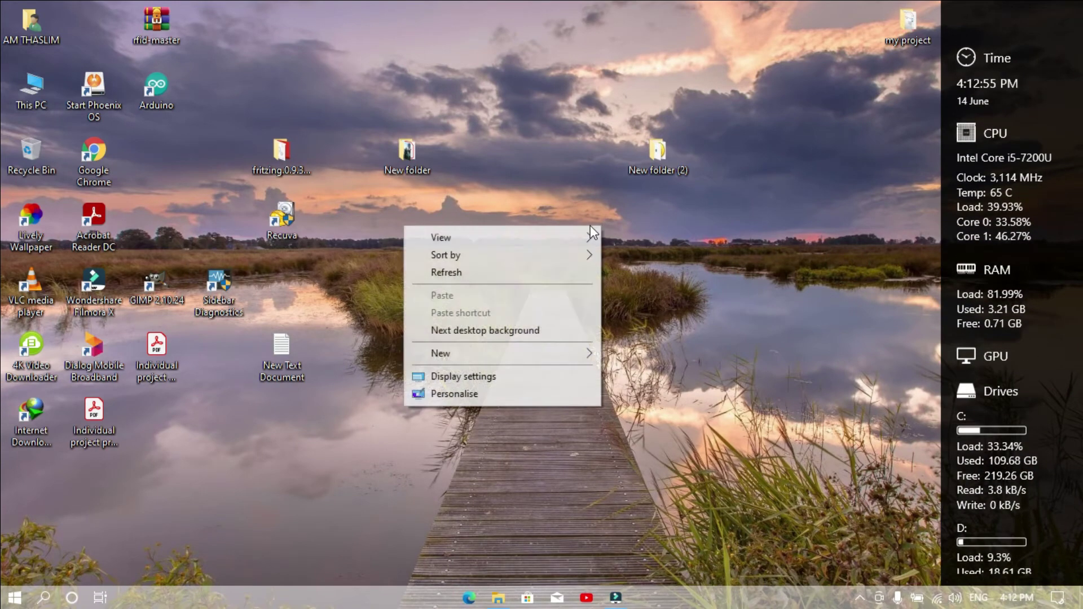
{"action": "left_click", "coordinate": [499, 270]}
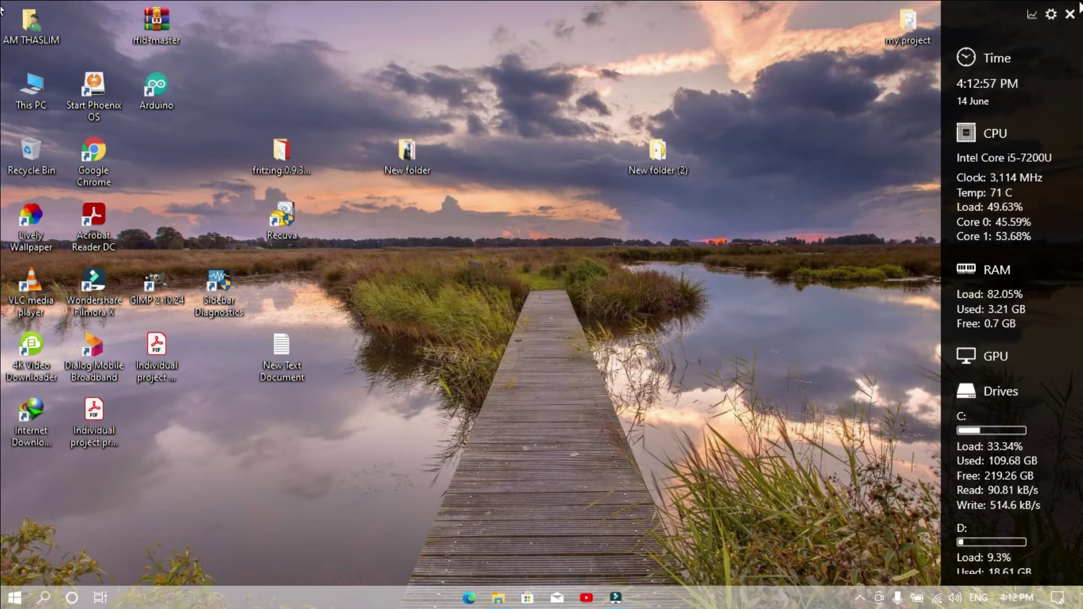
{"action": "left_click", "coordinate": [1051, 15]}
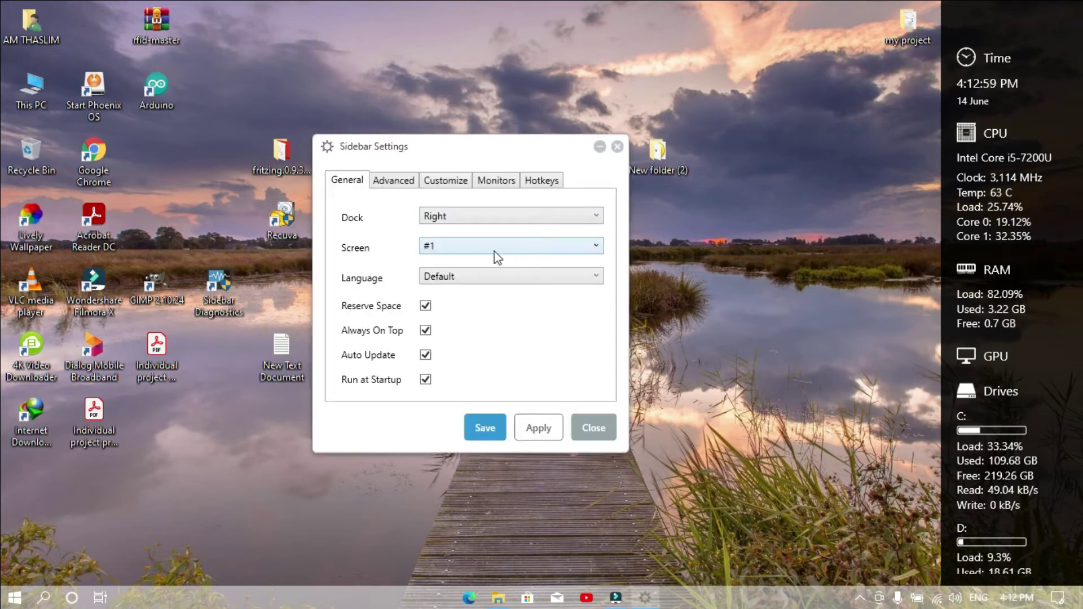
- Set the sidebar background colour to red #DE5252 under Customize and save
{"action": "left_click", "coordinate": [399, 185]}
{"action": "left_click", "coordinate": [355, 185]}
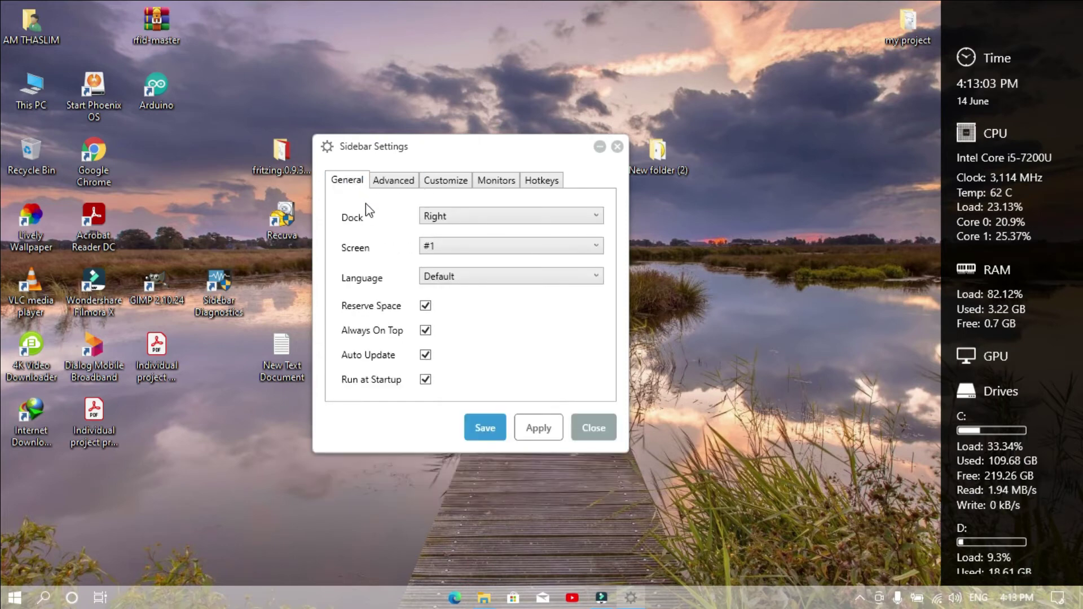
{"action": "left_click", "coordinate": [413, 181]}
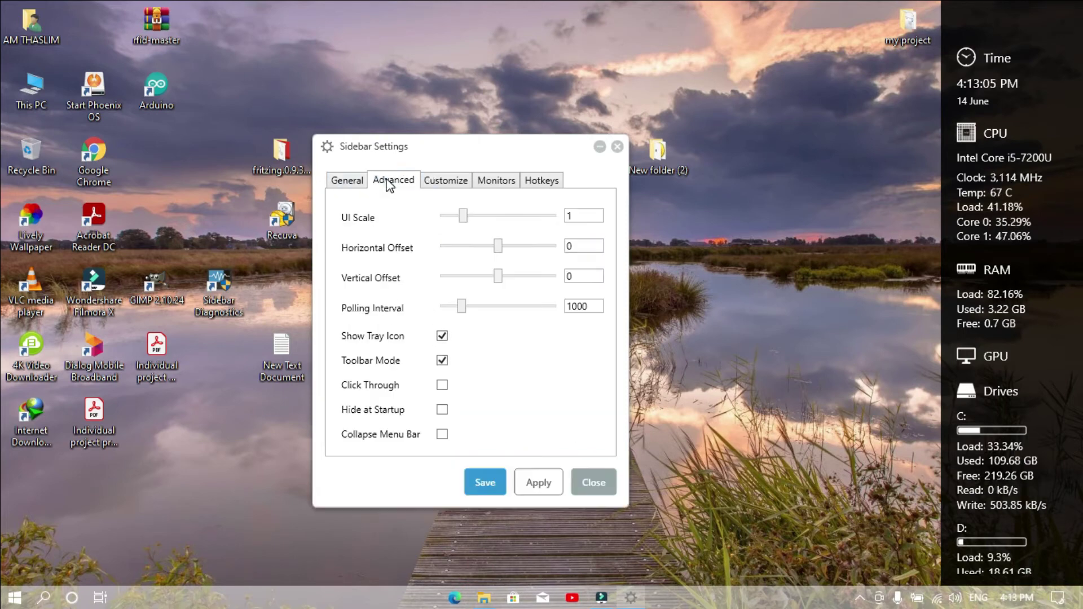
{"action": "left_click", "coordinate": [442, 182]}
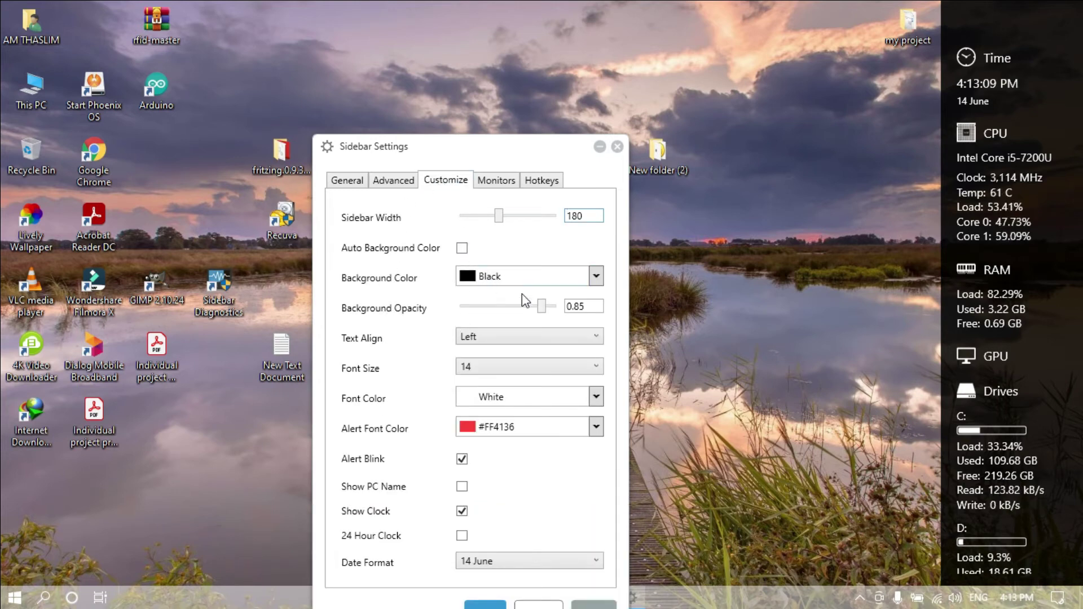
{"action": "left_click", "coordinate": [592, 280]}
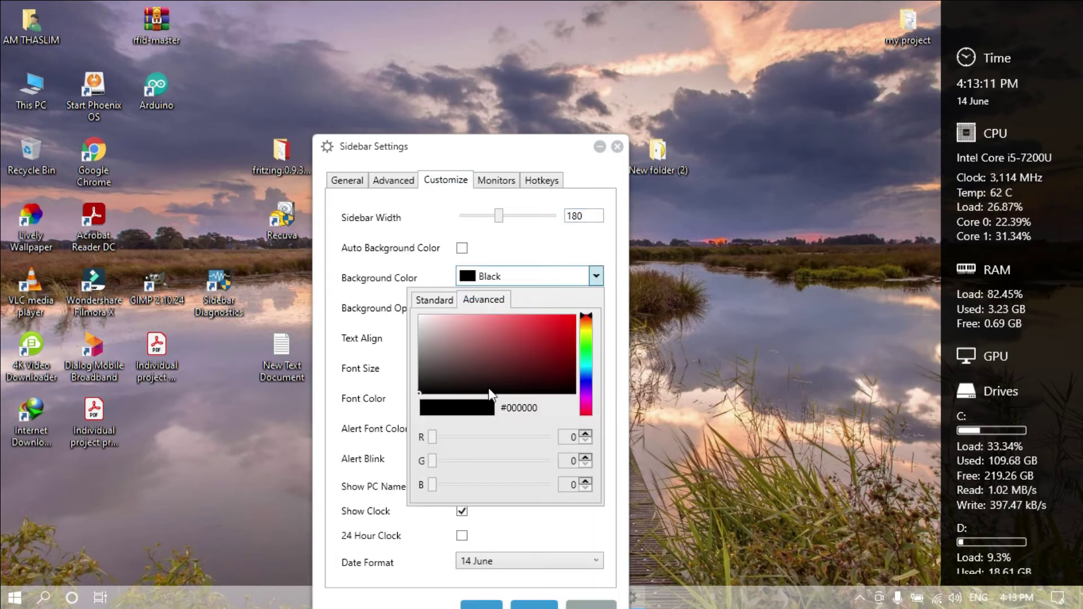
{"action": "left_click_drag", "start_coordinate": [425, 388], "coordinate": [475, 353]}
{"action": "mouse_move", "coordinate": [486, 316]}
{"action": "left_mouse_down"}
{"action": "mouse_move", "coordinate": [452, 313]}
{"action": "mouse_move", "coordinate": [449, 326]}
{"action": "mouse_move", "coordinate": [518, 325]}
{"action": "left_mouse_up"}
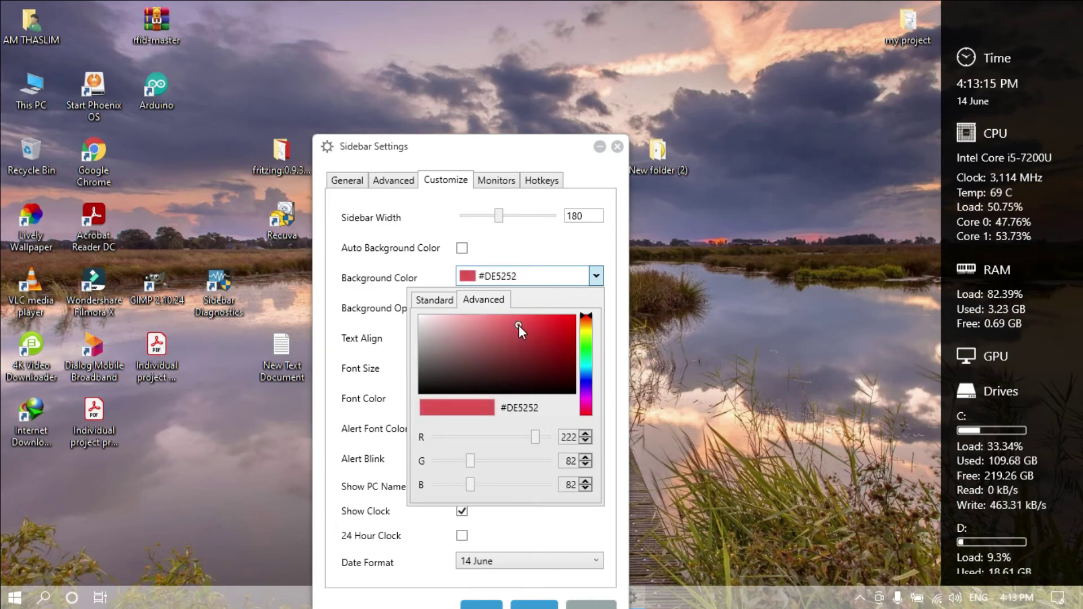
{"action": "left_click", "coordinate": [501, 602]}
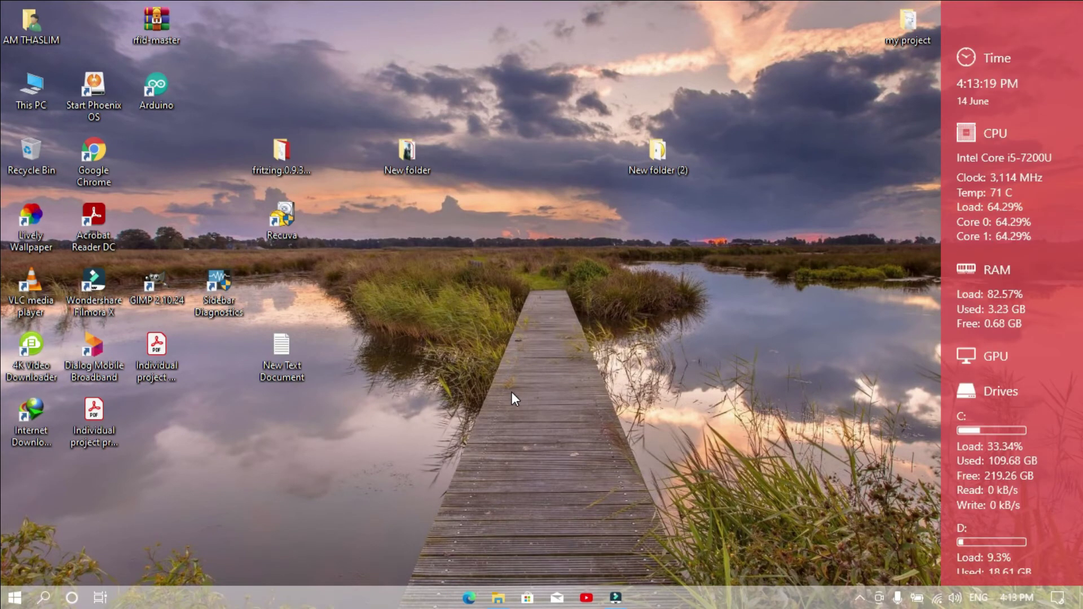
{"action": "mouse_move", "coordinate": [996, 292]}
{"action": "scroll", "coordinate": [993, 411], "scroll_direction": "down", "scroll_amount": 1}
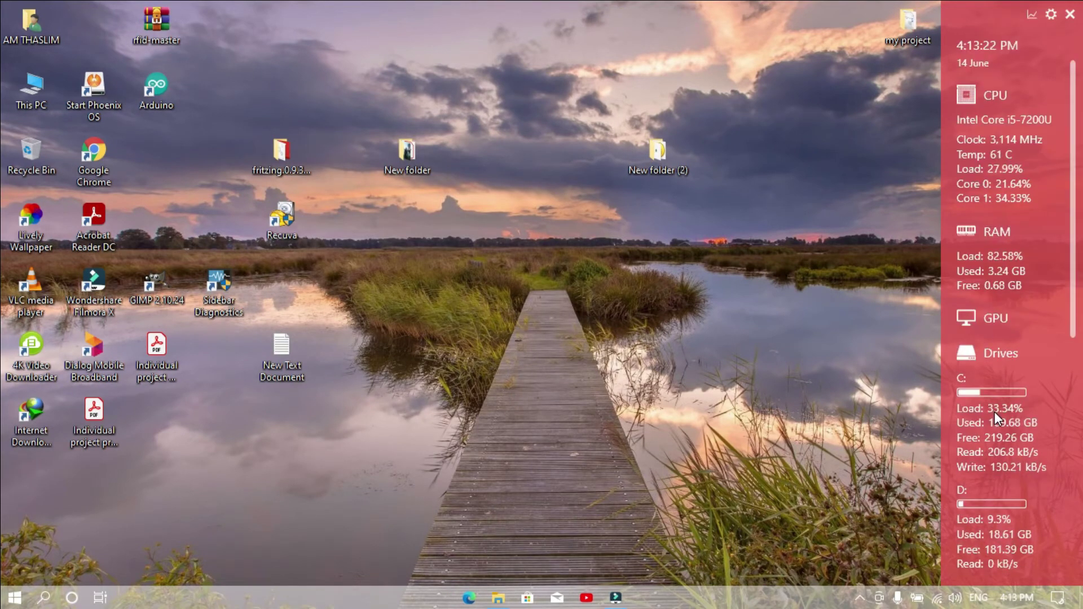
{"action": "scroll", "coordinate": [994, 412], "scroll_direction": "up", "scroll_amount": 1}
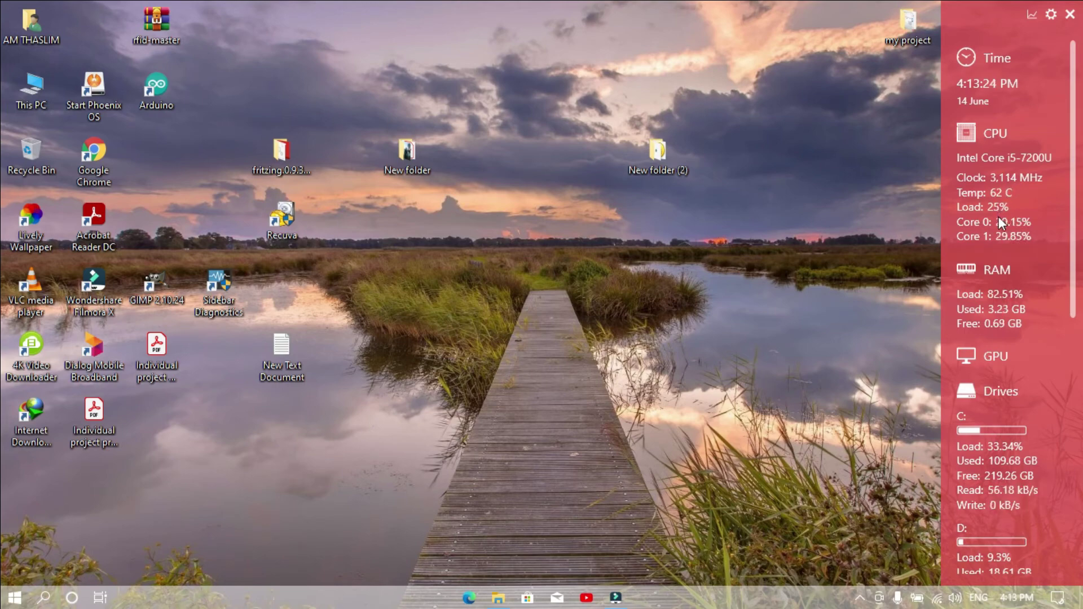
{"action": "scroll", "coordinate": [995, 375], "scroll_direction": "down", "scroll_amount": 1}
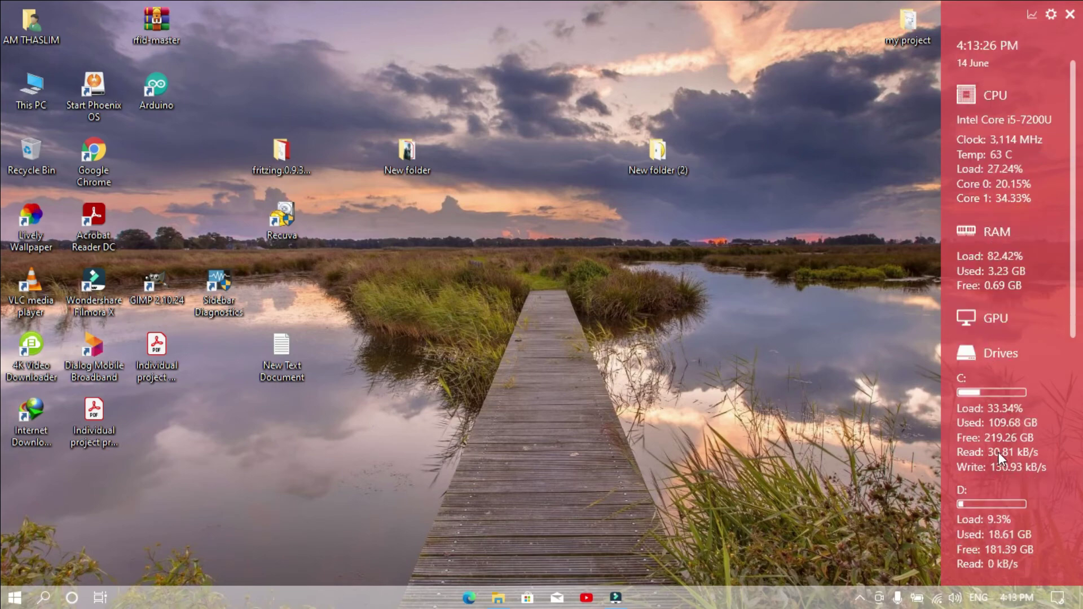
{"action": "scroll", "coordinate": [999, 456], "scroll_direction": "down", "scroll_amount": 2}
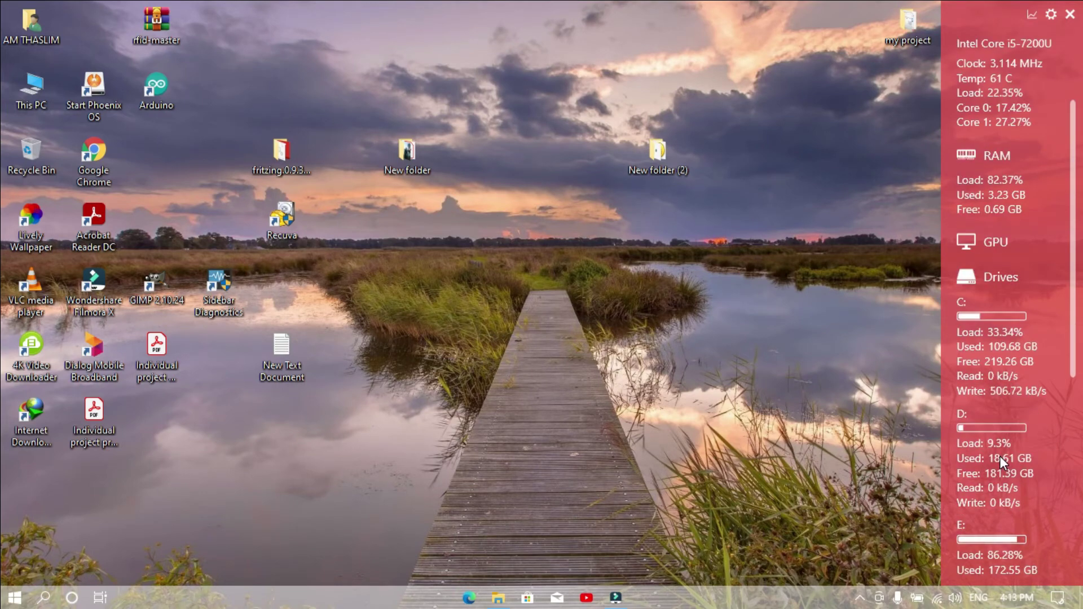
{"action": "scroll", "coordinate": [1038, 382], "scroll_direction": "down", "scroll_amount": 4}
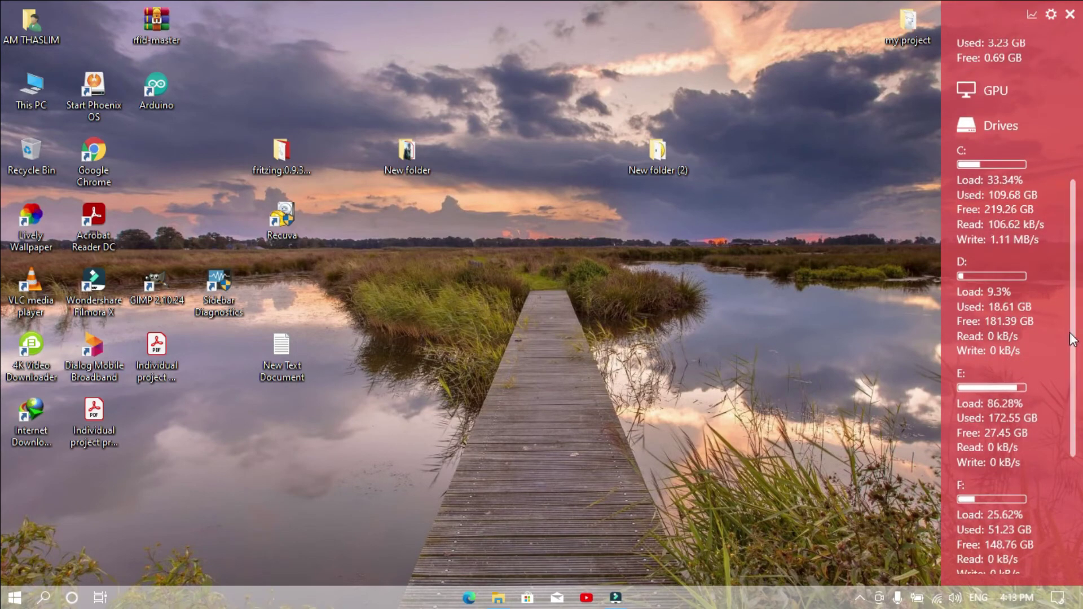
{"action": "scroll", "coordinate": [1060, 389], "scroll_direction": "down", "scroll_amount": 3}
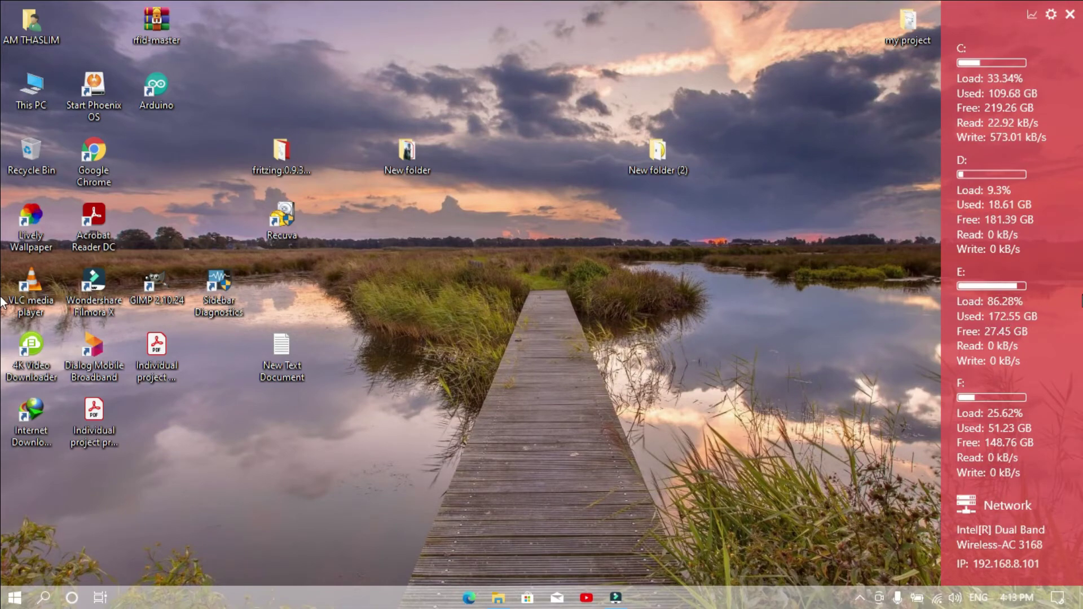
{"action": "scroll", "coordinate": [1072, 355], "scroll_direction": "down", "scroll_amount": 1}
{"action": "scroll", "coordinate": [1072, 350], "scroll_direction": "down", "scroll_amount": 3}
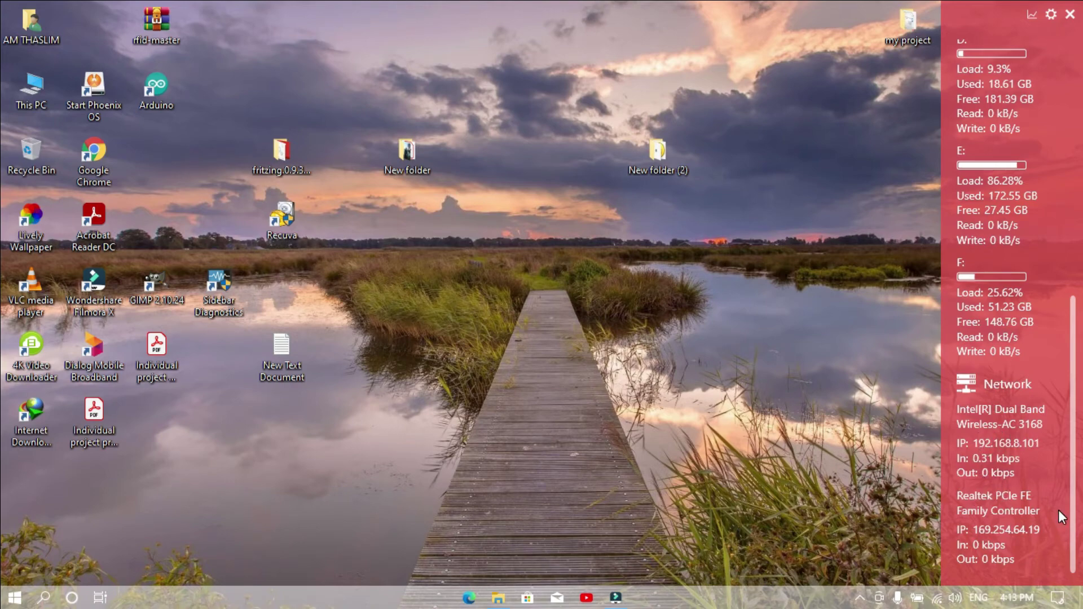
{"action": "scroll", "coordinate": [1075, 355], "scroll_direction": "up", "scroll_amount": 12}
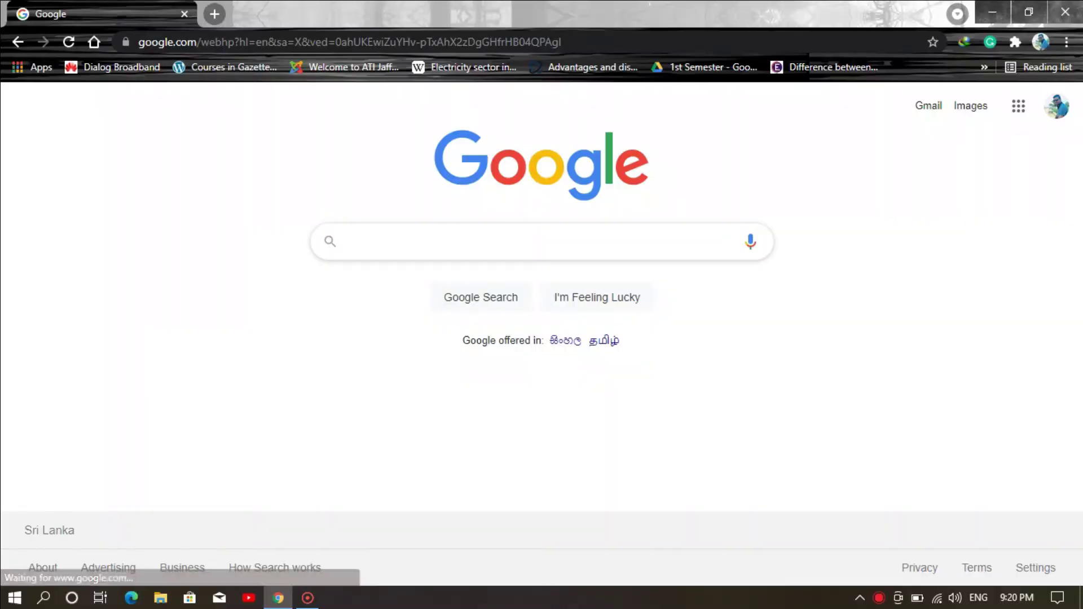
- Search 'unlocker windows 10' and download Unlocker 1.9.2 from FileCroco via IDM
{"action": "type", "text": "unlocker windows 10"}
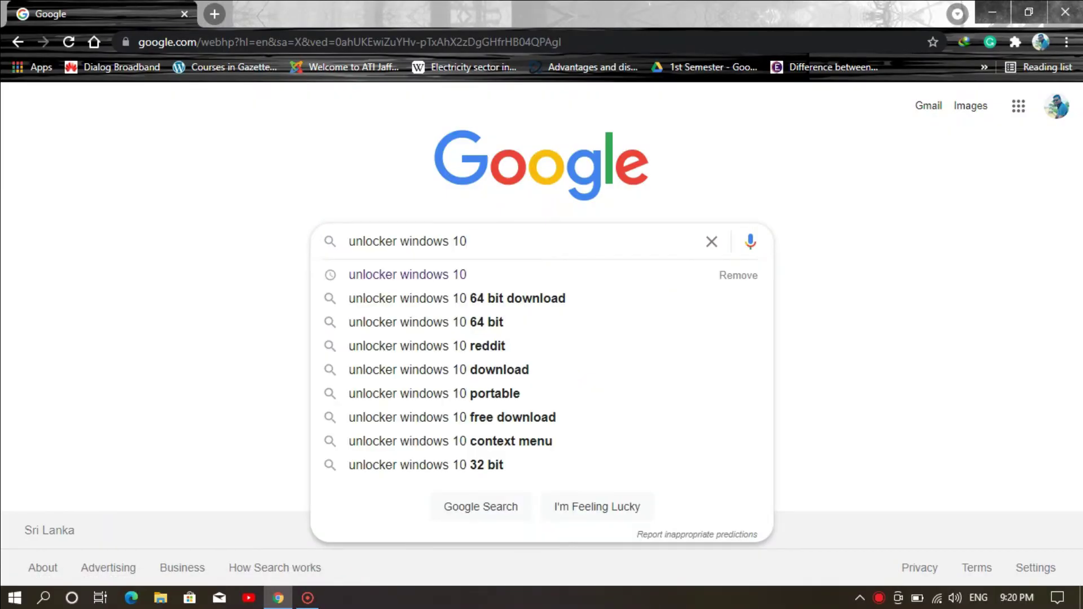
{"action": "key", "text": "Return"}
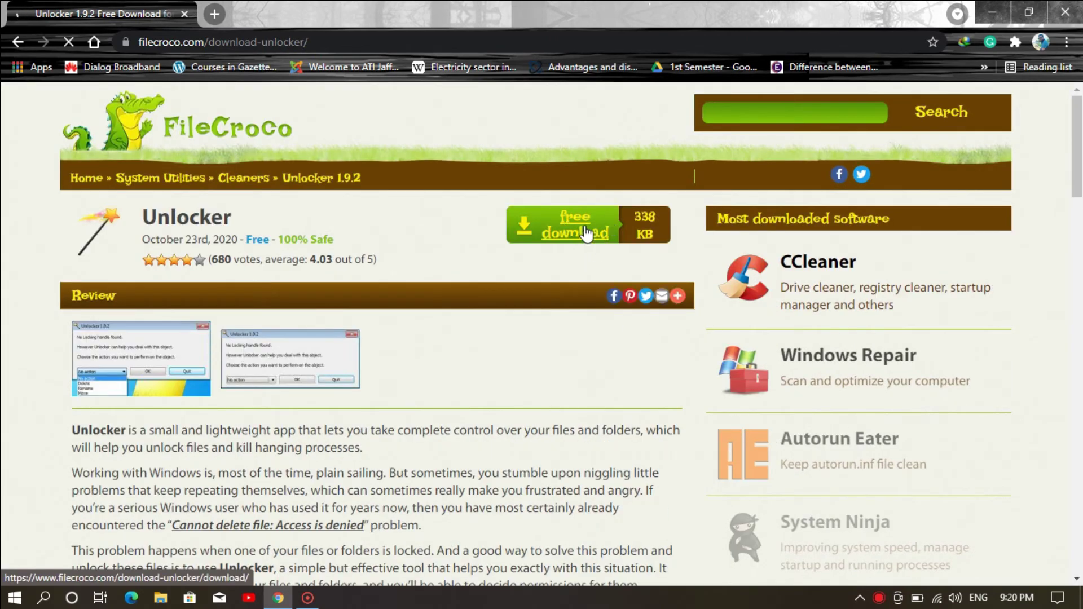
{"action": "left_click", "coordinate": [587, 233]}
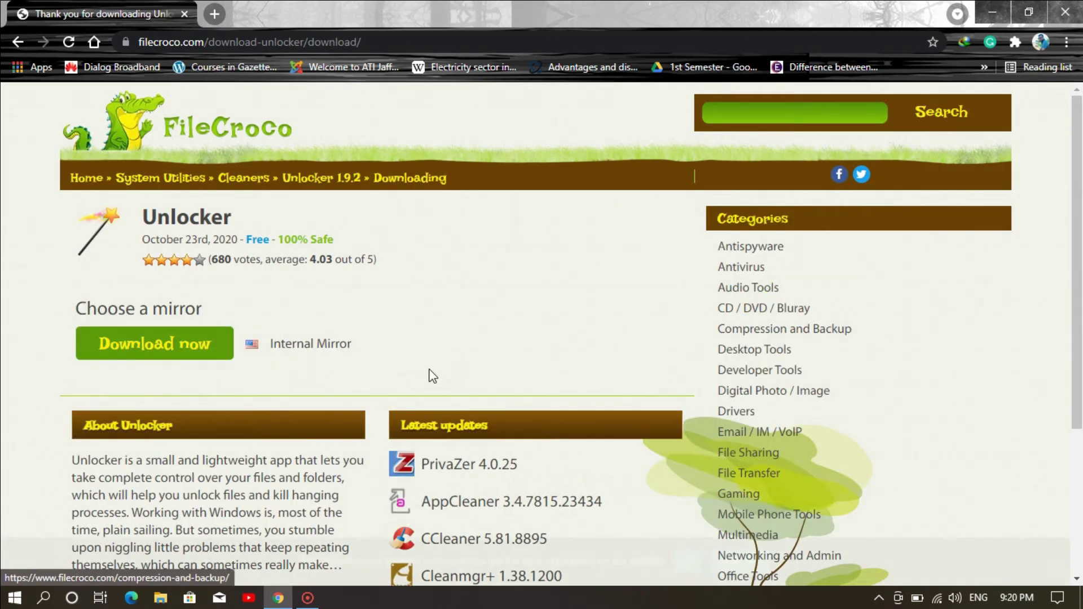
{"action": "left_click", "coordinate": [178, 351]}
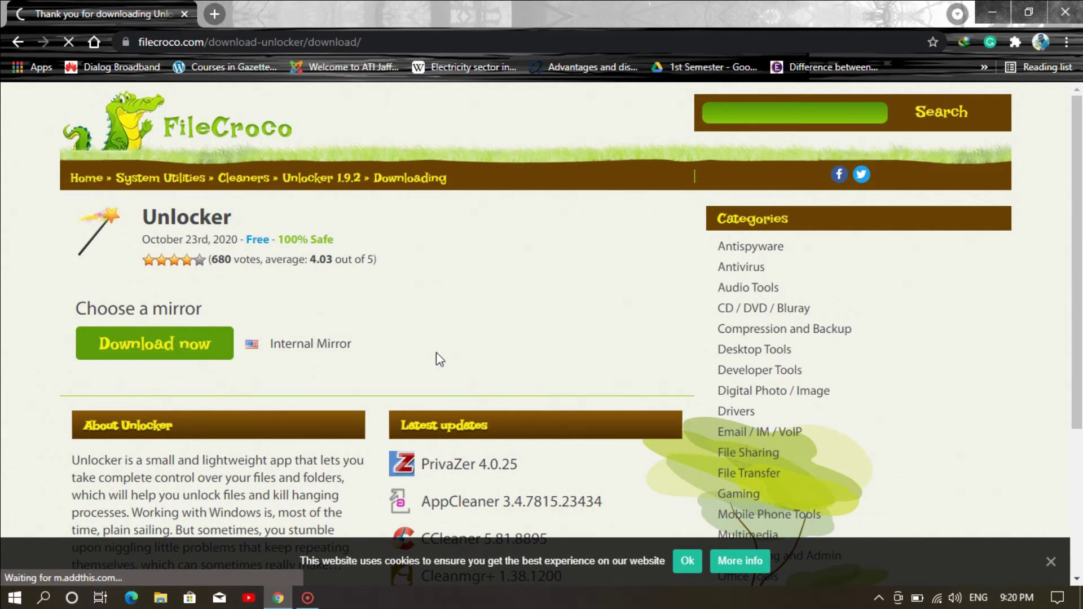
{"action": "left_click", "coordinate": [549, 373]}
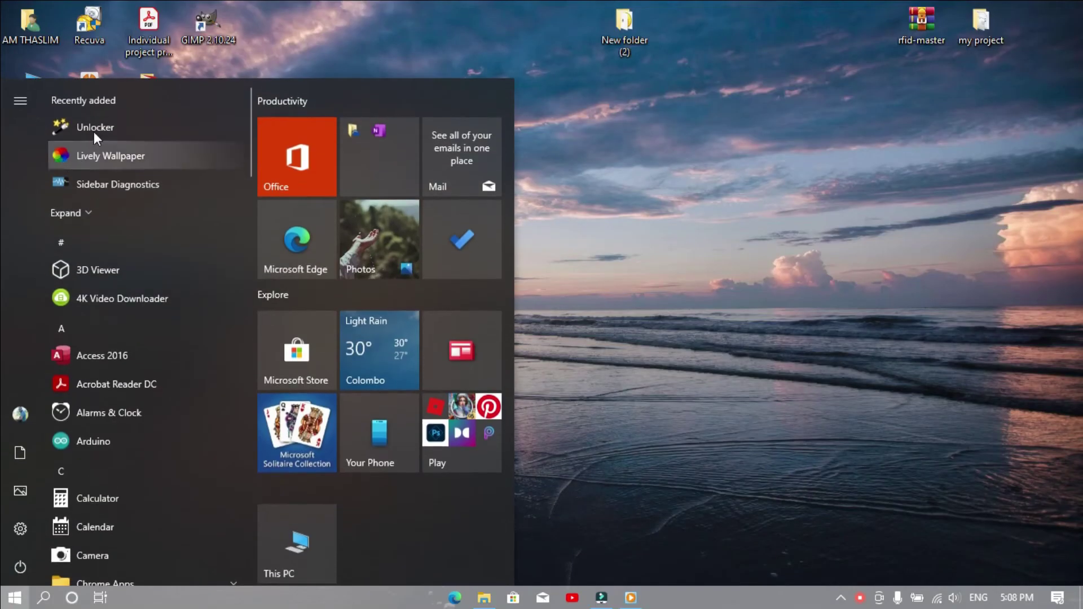
- Launch Unlocker and pick the Desktop's New folder as the object to handle
{"action": "left_click", "coordinate": [98, 127]}
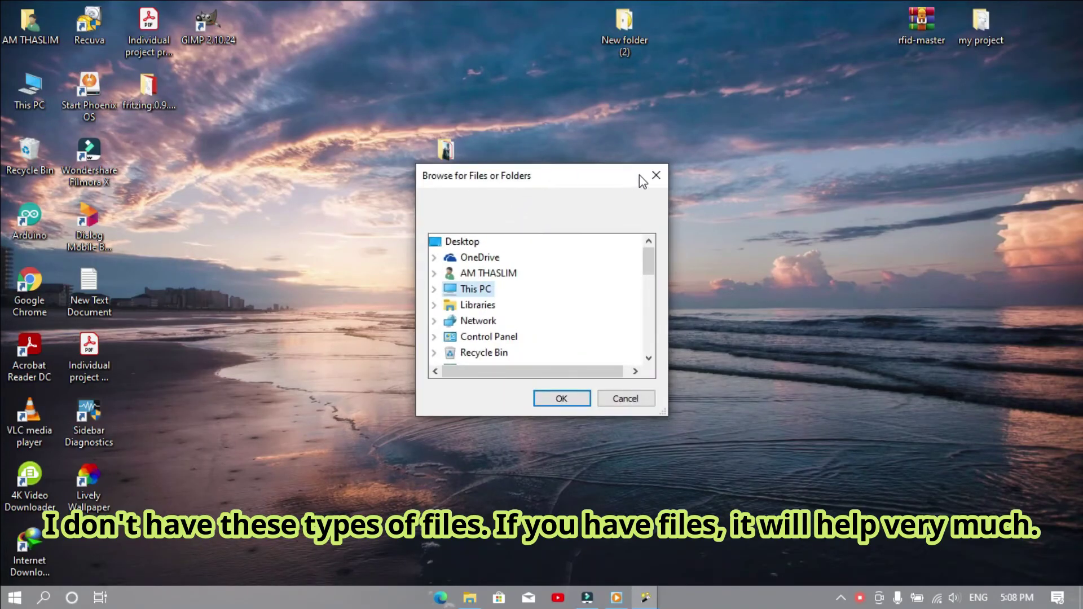
{"action": "left_click_drag", "start_coordinate": [544, 183], "coordinate": [670, 170]}
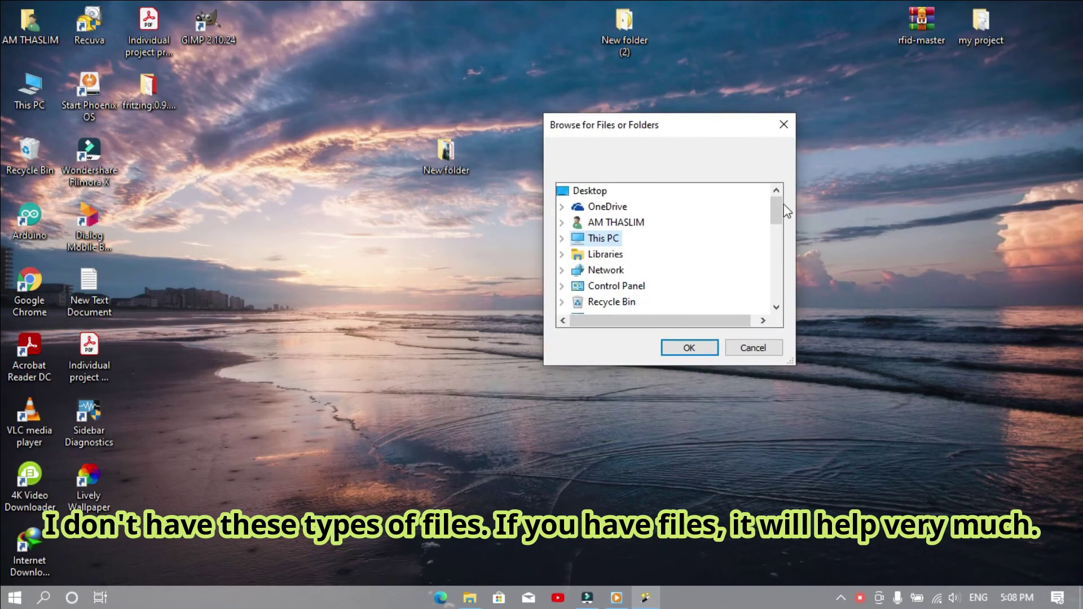
{"action": "mouse_move", "coordinate": [777, 212]}
{"action": "left_mouse_down"}
{"action": "mouse_move", "coordinate": [774, 223]}
{"action": "mouse_move", "coordinate": [775, 210]}
{"action": "left_mouse_up"}
{"action": "left_click", "coordinate": [562, 238]}
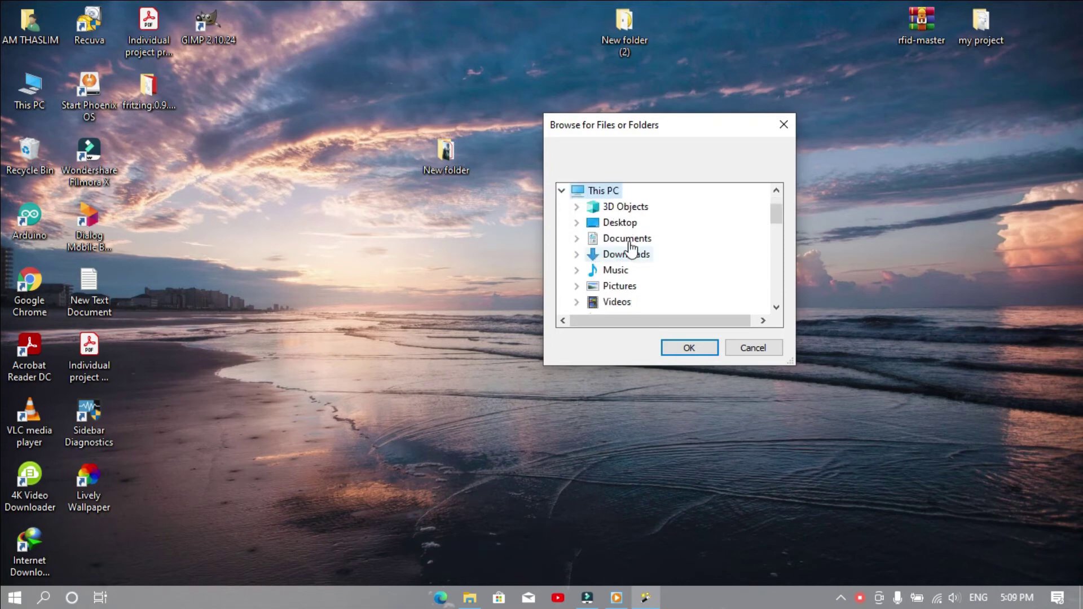
{"action": "double_click", "coordinate": [597, 222]}
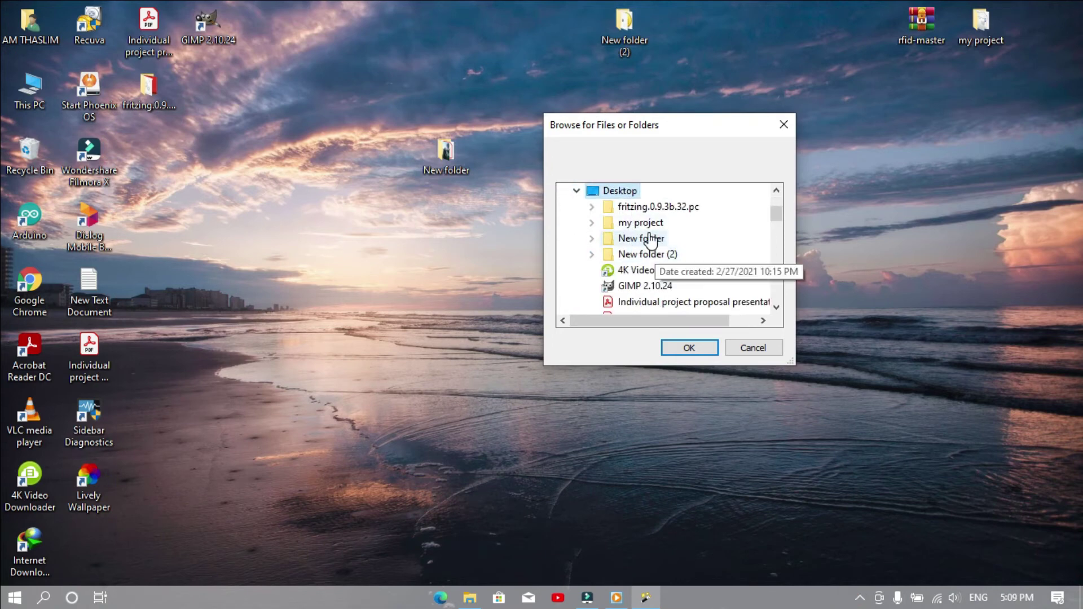
{"action": "double_click", "coordinate": [644, 238]}
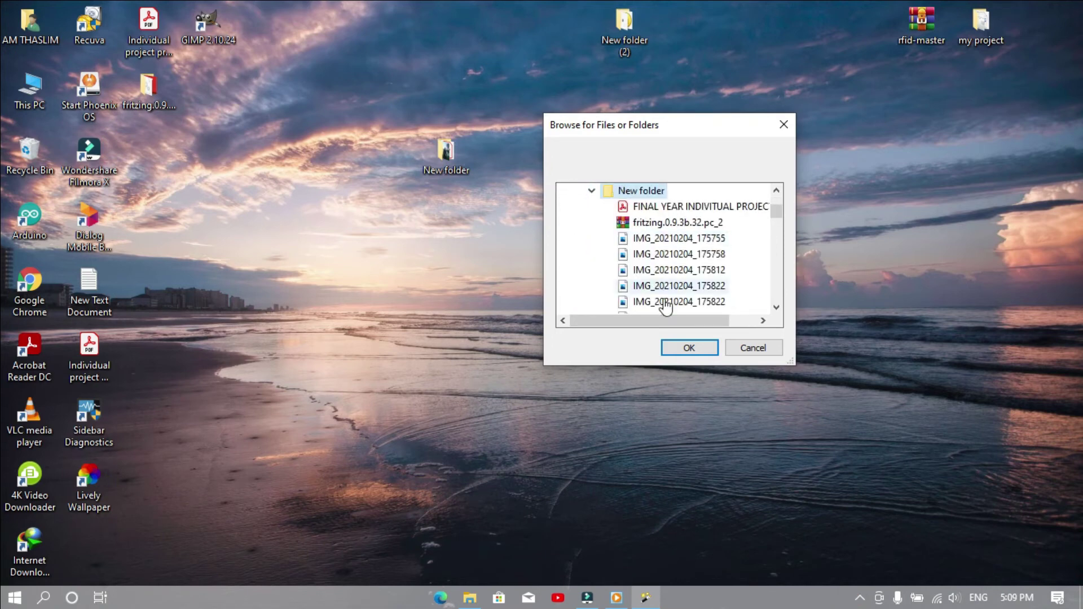
{"action": "left_click", "coordinate": [683, 347]}
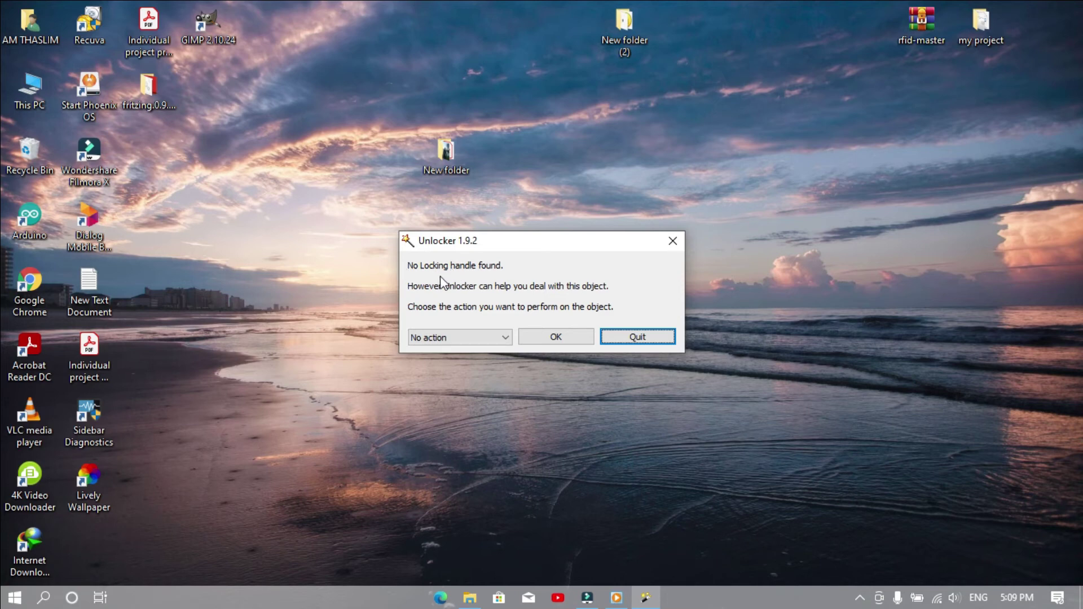
- Leave the action as 'No action' and exit Unlocker
{"action": "left_click", "coordinate": [469, 337]}
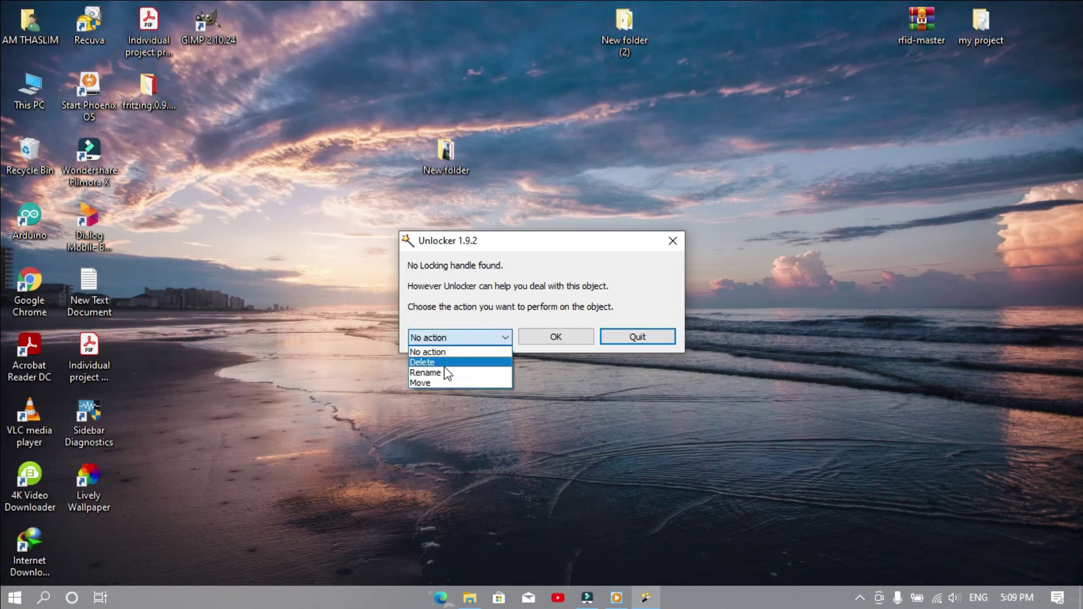
{"action": "left_click", "coordinate": [643, 340]}
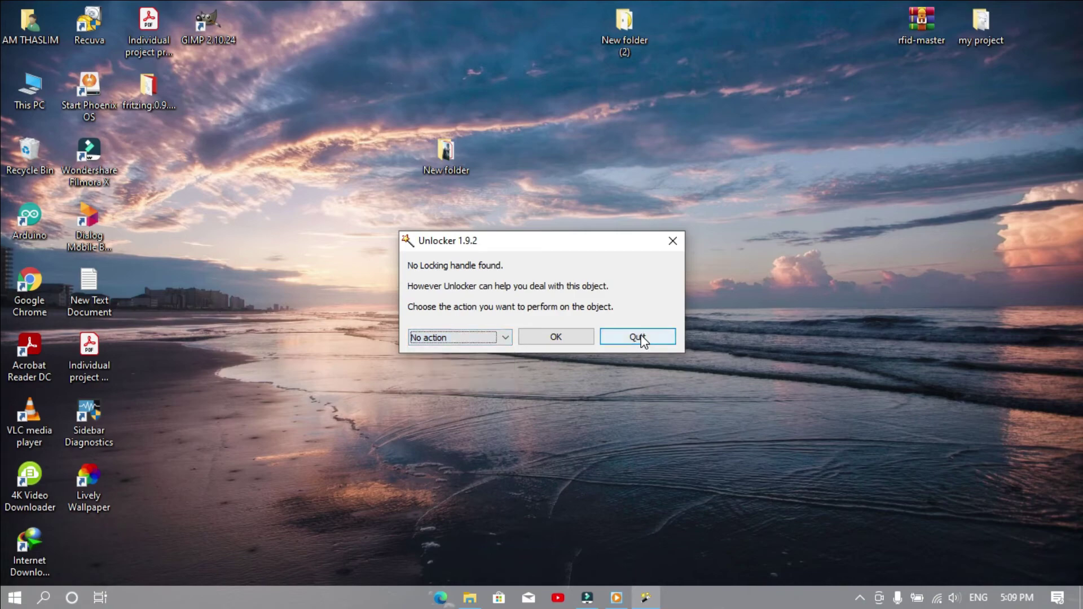
{"action": "left_click", "coordinate": [676, 246]}
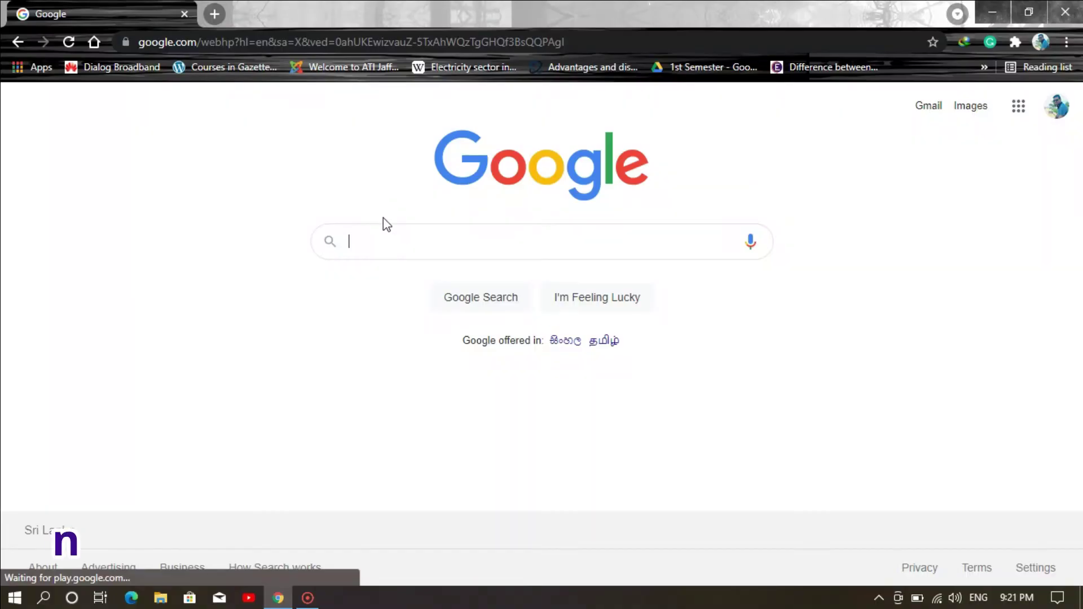
- Search Google for 'encrypto for windows 10' and open the MacPaw Encrypto page
{"action": "type", "text": "encrypto for windows 10"}
{"action": "key", "text": "Return"}
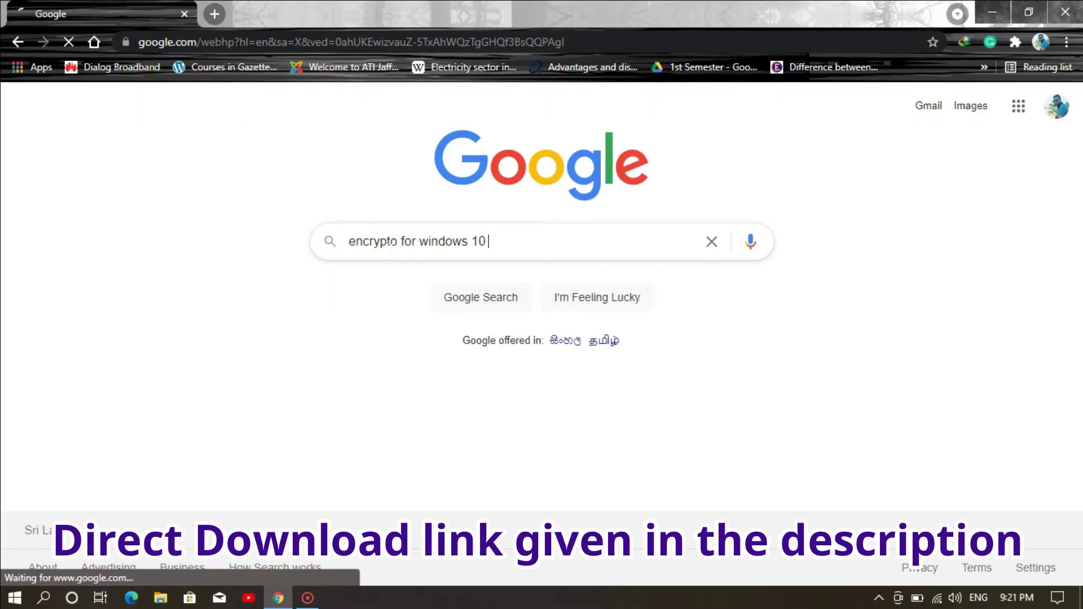
{"action": "left_click", "coordinate": [225, 235]}
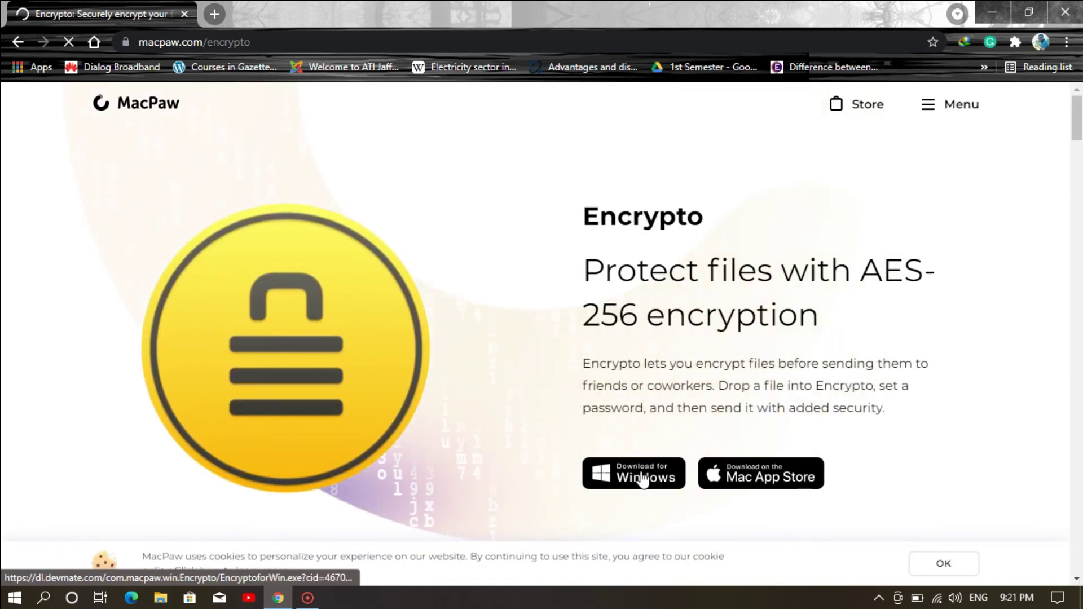
- Download the Windows installer EncryptoforWin.exe through IDM and open it
{"action": "left_click", "coordinate": [643, 479]}
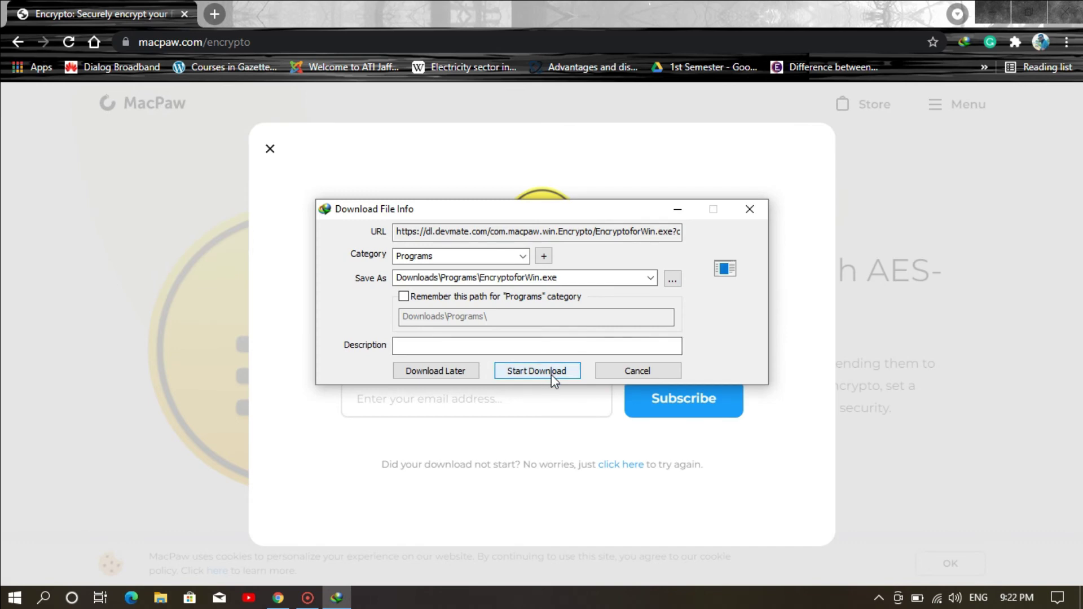
{"action": "left_click", "coordinate": [554, 372]}
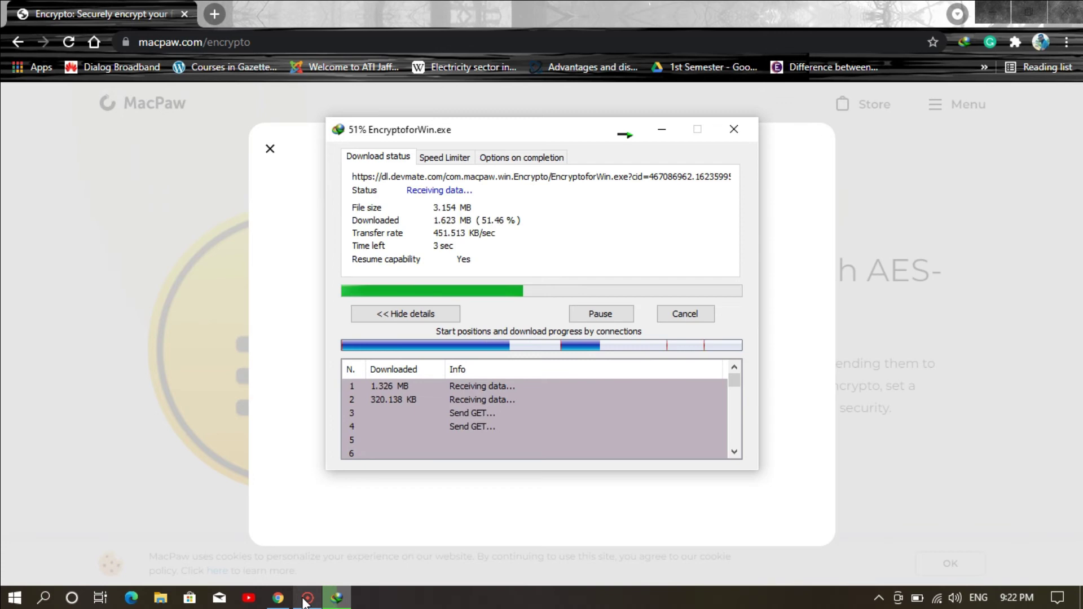
{"action": "mouse_move", "coordinate": [304, 602]}
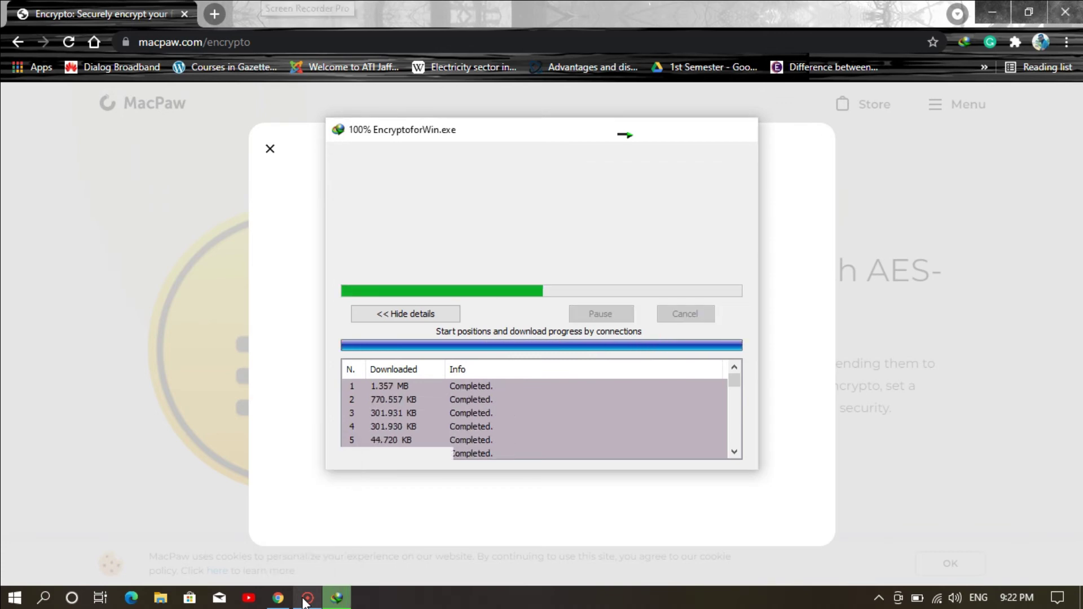
{"action": "left_click", "coordinate": [303, 596]}
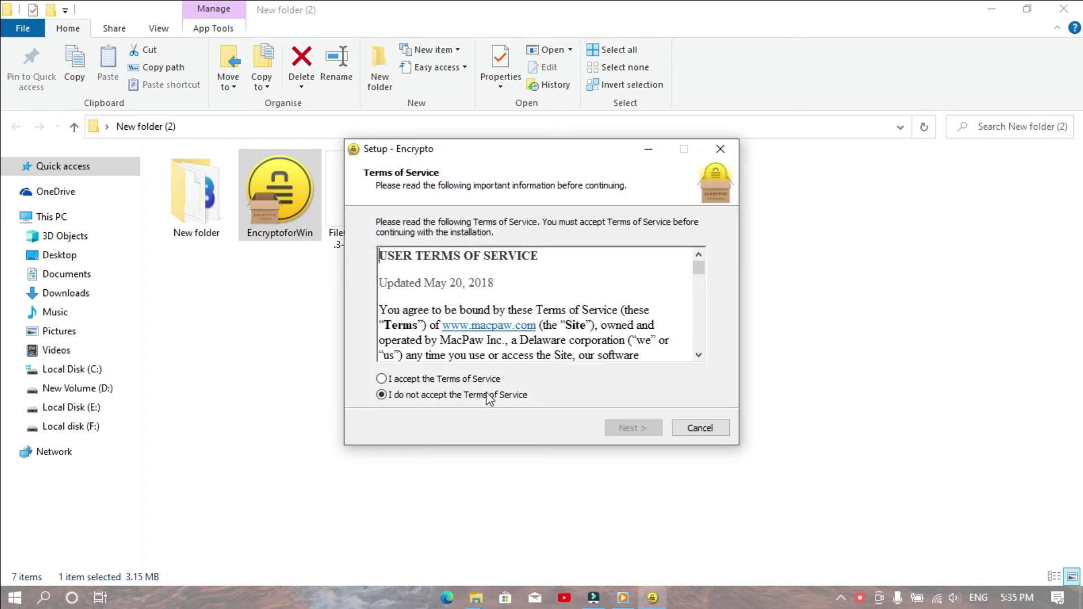
- Accept the Encrypto Terms of Service, install it, and close the installer's folder window
{"action": "left_click", "coordinate": [425, 381]}
{"action": "left_click", "coordinate": [632, 428]}
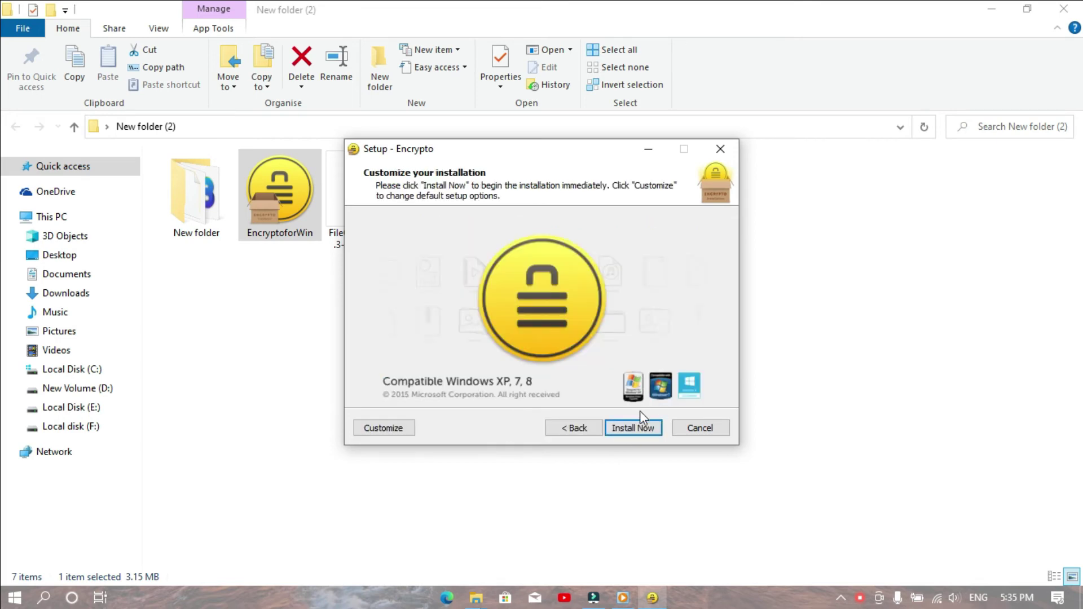
{"action": "left_click", "coordinate": [633, 430]}
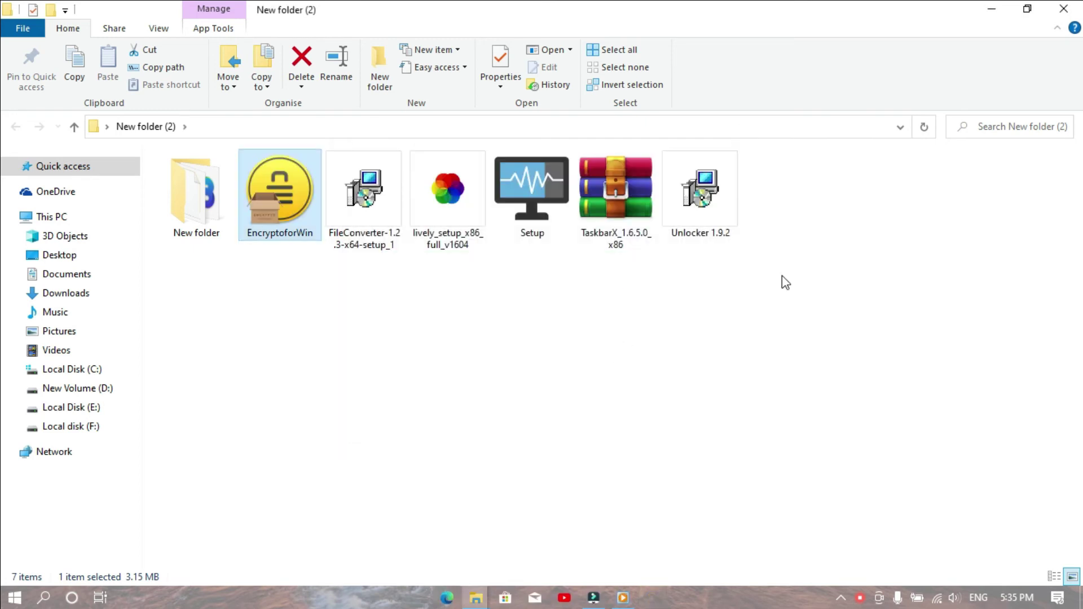
{"action": "left_click", "coordinate": [1066, 10]}
{"action": "key", "text": "super"}
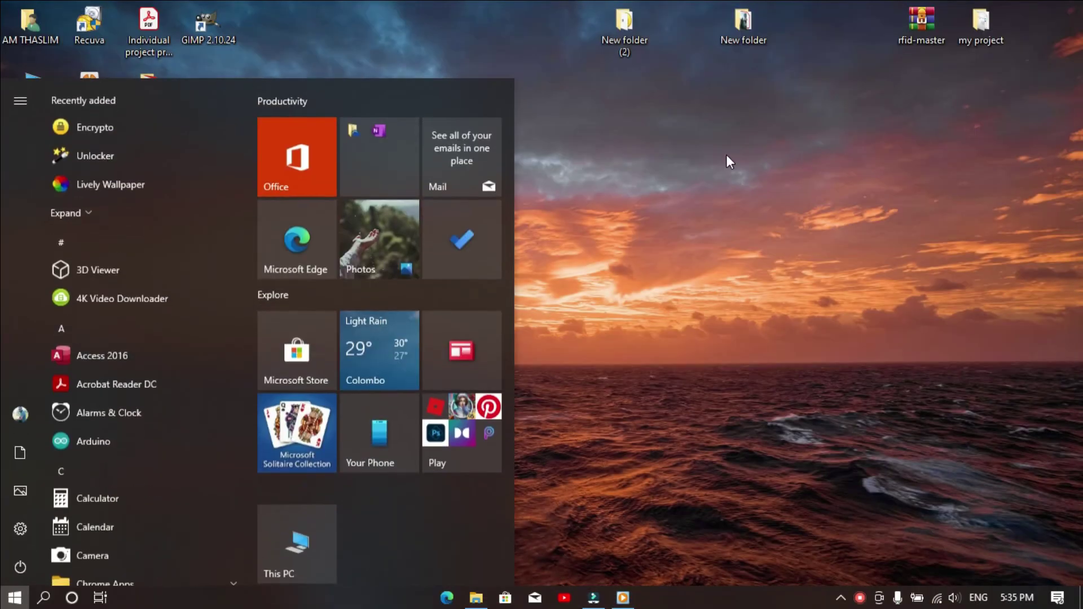
- Refresh the desktop twice so the new Encrypto shortcut appears
{"action": "left_click", "coordinate": [500, 231]}
{"action": "right_click", "coordinate": [584, 176]}
{"action": "left_click", "coordinate": [478, 220]}
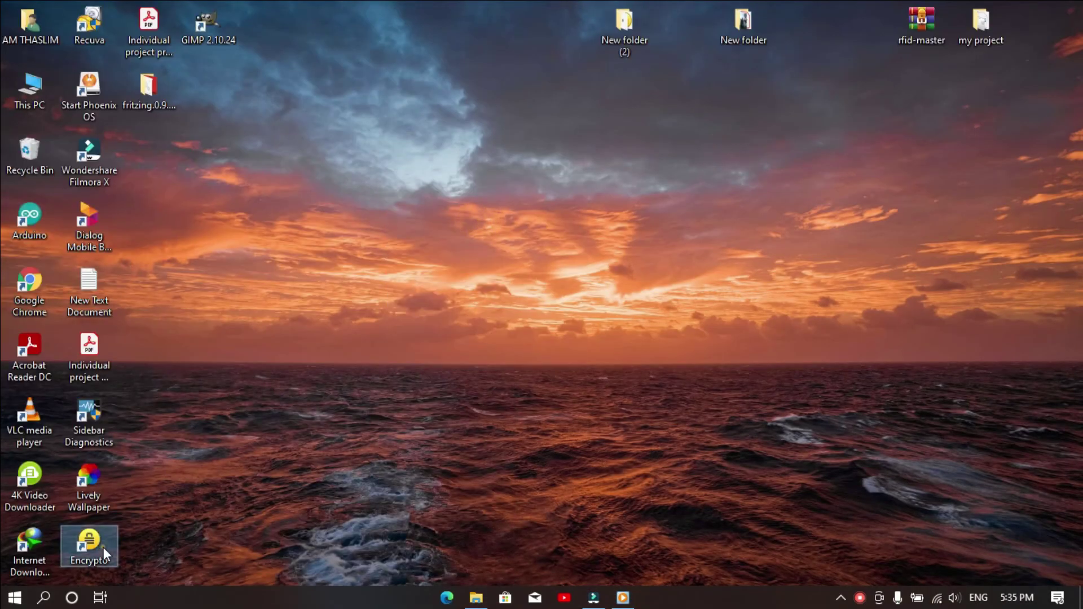
{"action": "right_click", "coordinate": [645, 162]}
{"action": "left_click", "coordinate": [540, 210]}
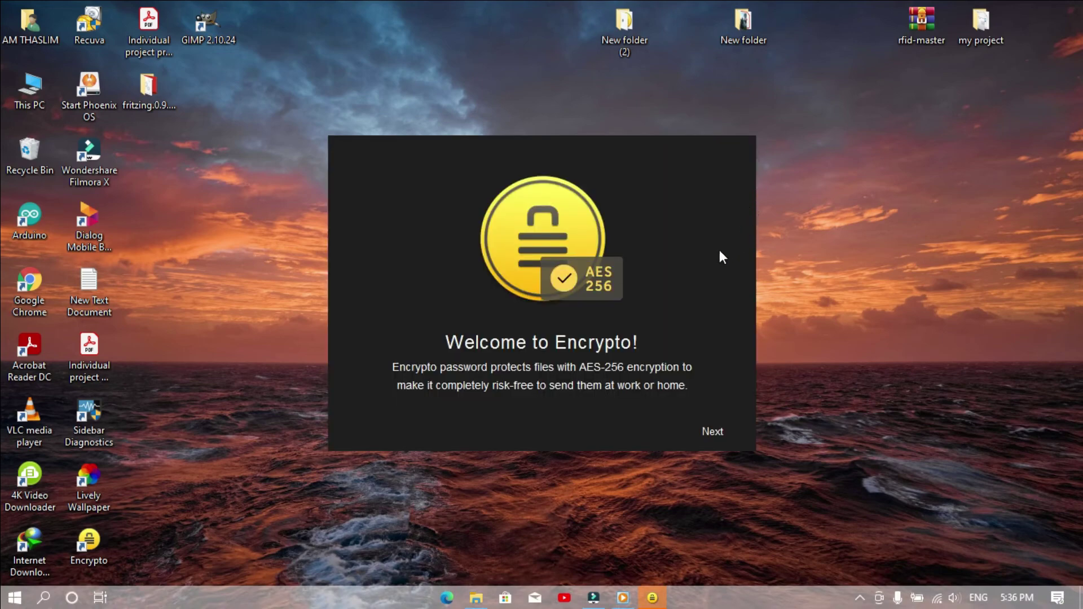
- Step through Encrypto's welcome slides to the newsletter sign-up page
{"action": "left_click", "coordinate": [708, 430]}
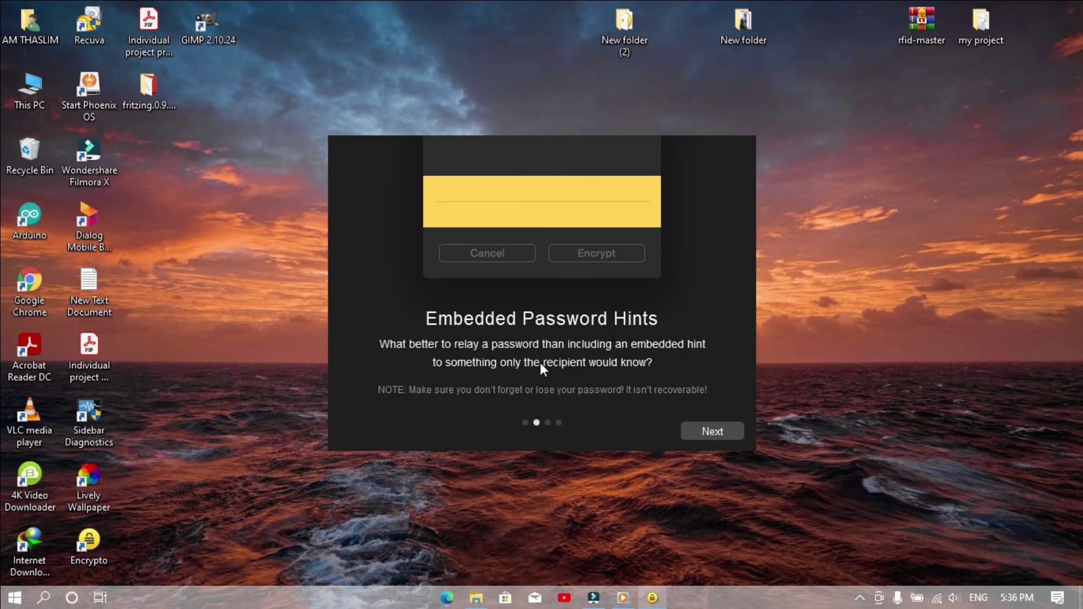
{"action": "left_click_drag", "start_coordinate": [674, 349], "coordinate": [532, 360]}
{"action": "triple_click", "coordinate": [694, 270]}
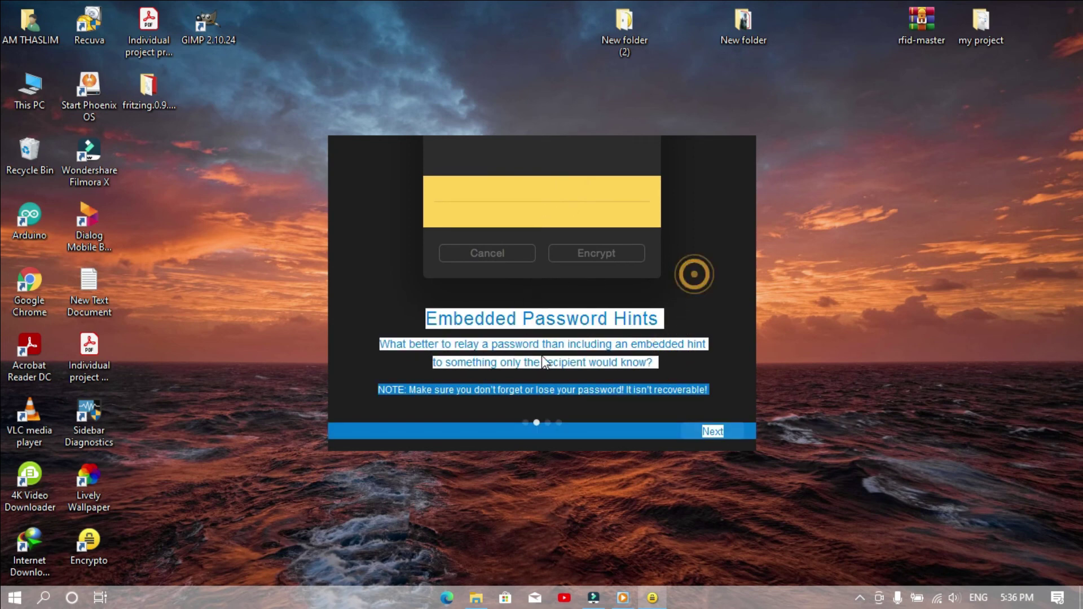
{"action": "left_click", "coordinate": [705, 431]}
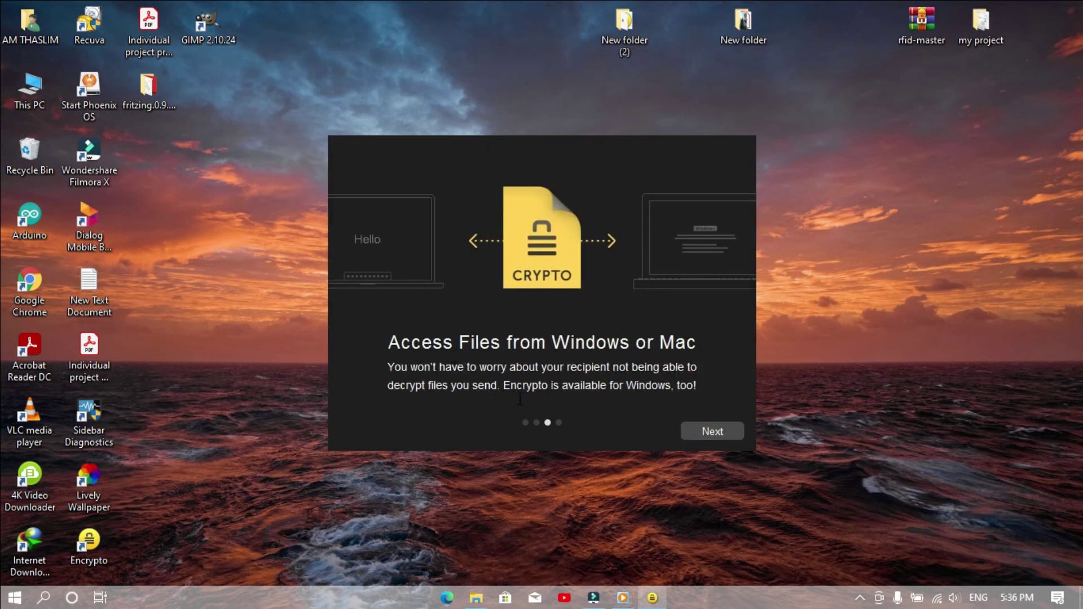
{"action": "left_click", "coordinate": [701, 432]}
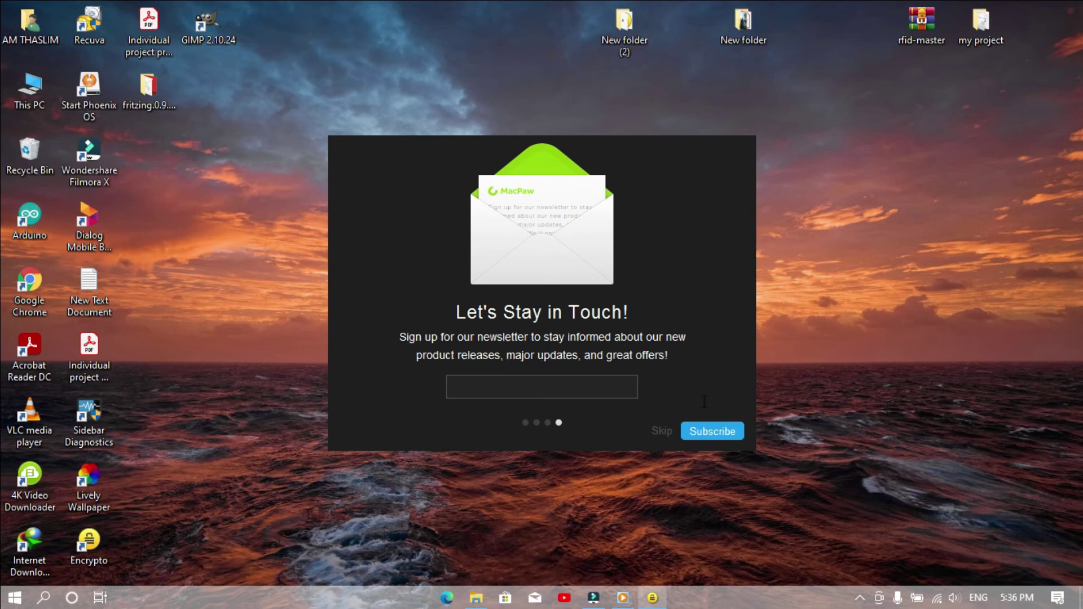
{"action": "left_click", "coordinate": [663, 435]}
- Skip the newsletter and drop the desktop's New folder into Encrypto's drop zone
{"action": "left_click", "coordinate": [661, 432]}
{"action": "left_click_drag", "start_coordinate": [544, 152], "coordinate": [520, 113]}
{"action": "mouse_move", "coordinate": [517, 266]}
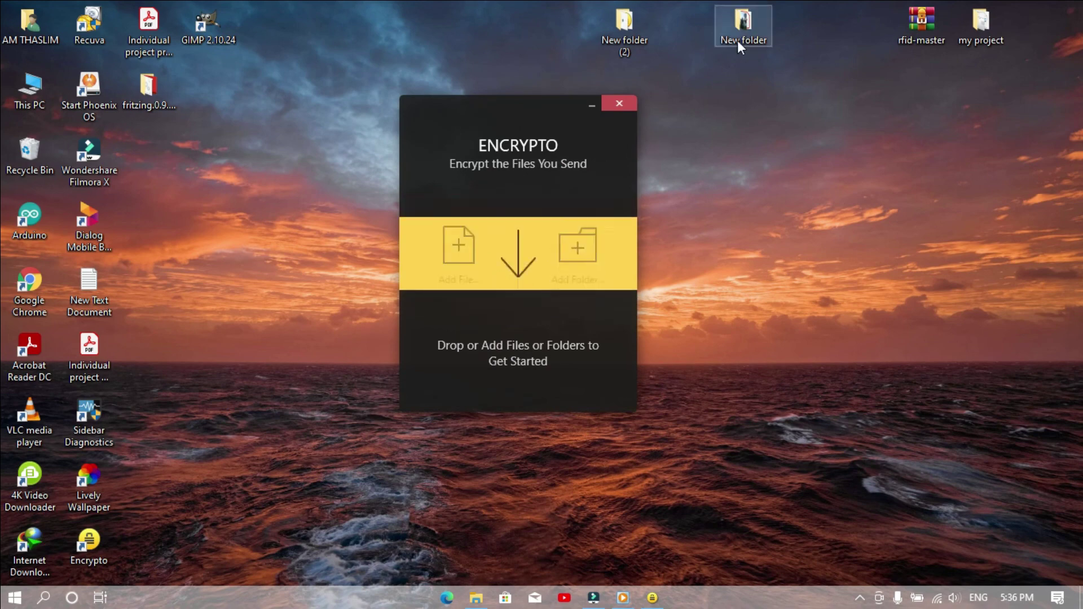
{"action": "left_click_drag", "start_coordinate": [738, 38], "coordinate": [533, 258]}
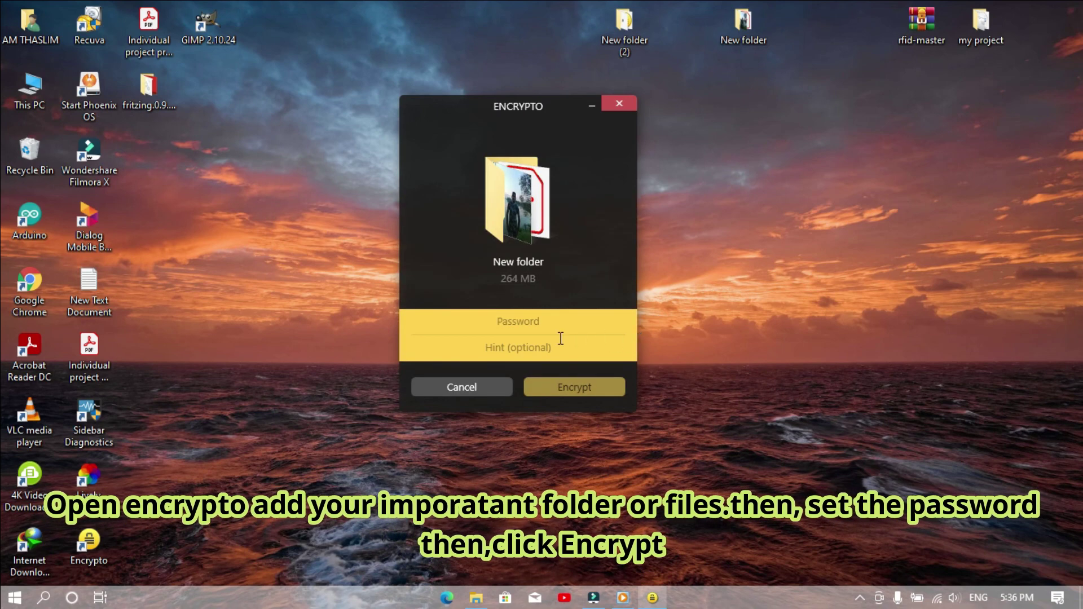
- Enter an encryption password with the hint 'num' and encrypt the folder
{"action": "left_click", "coordinate": [552, 326]}
{"action": "type", "text": "1"}
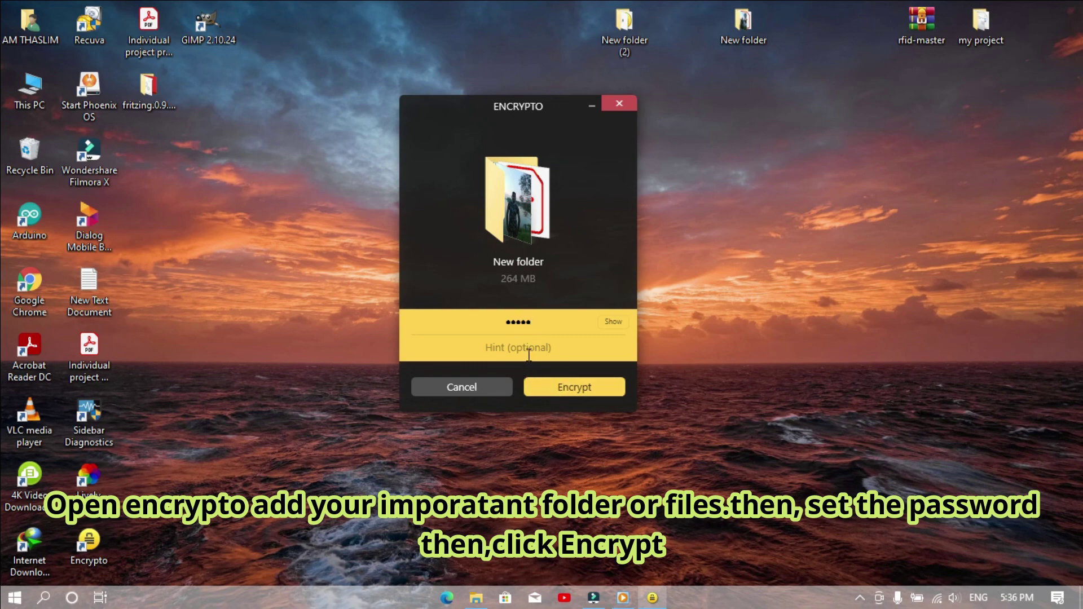
{"action": "left_click", "coordinate": [528, 354]}
{"action": "type", "text": "num"}
{"action": "left_click", "coordinate": [531, 387]}
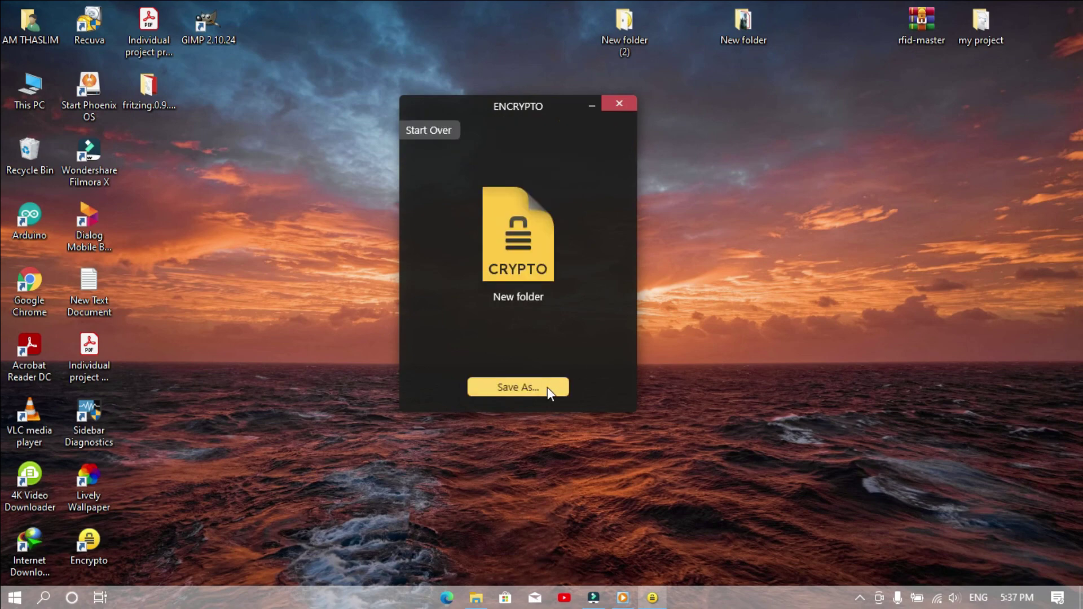
- Save the encrypted file to the Desktop
{"action": "left_click", "coordinate": [547, 387]}
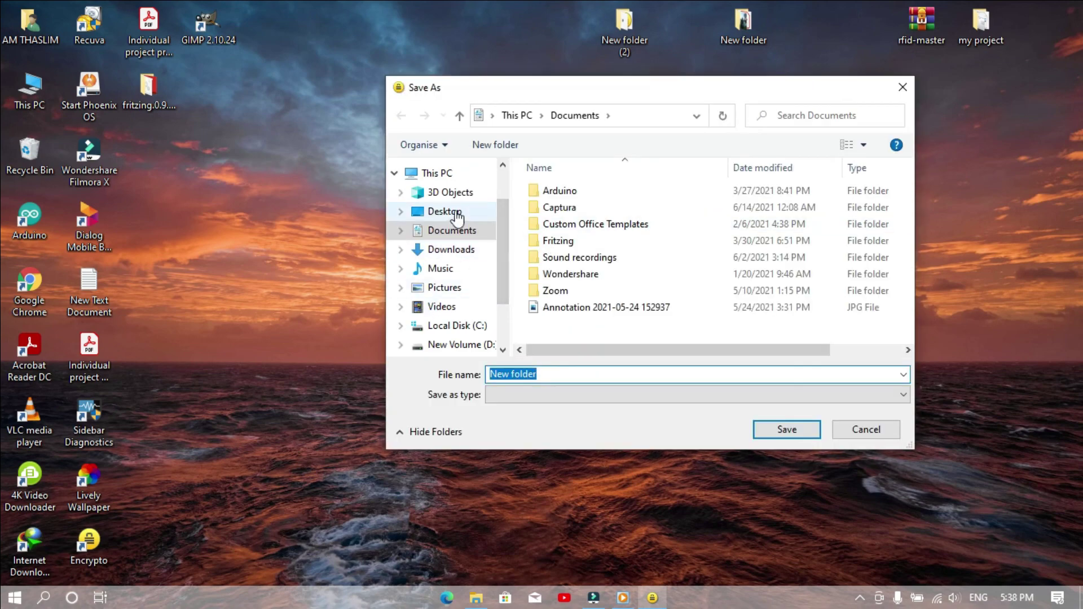
{"action": "left_click", "coordinate": [445, 211]}
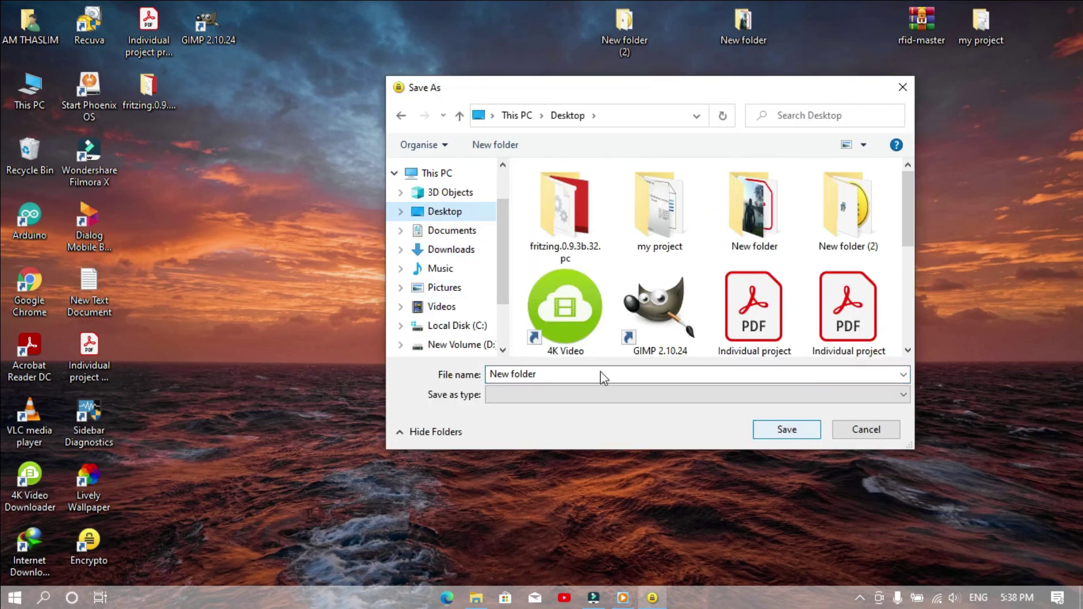
{"action": "left_click", "coordinate": [565, 372]}
{"action": "type", "text": "New folder"}
{"action": "left_click", "coordinate": [784, 429]}
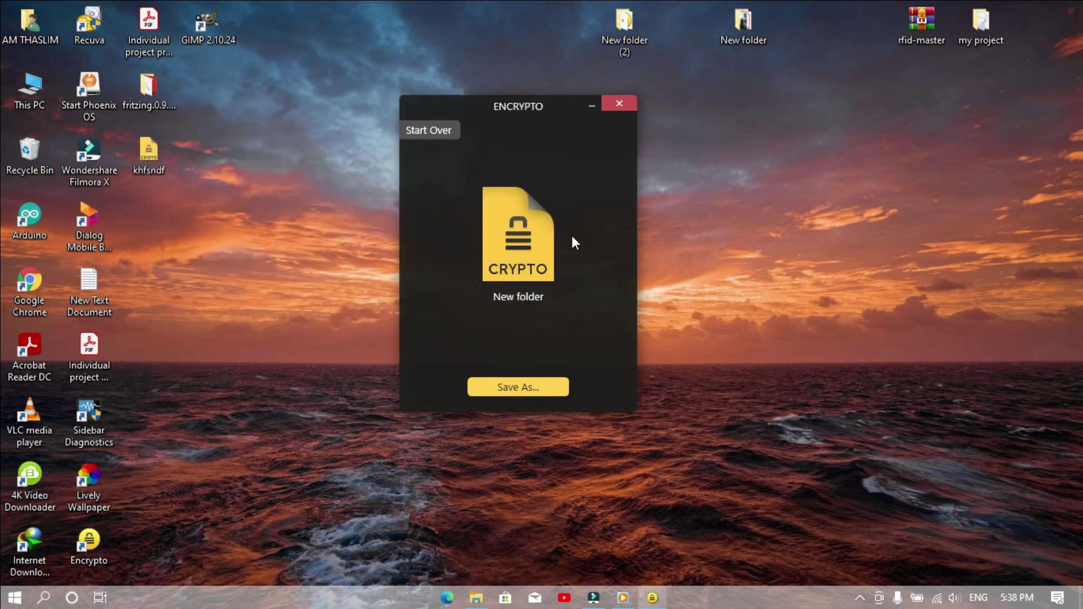
- Reopen khfsndf in Encrypto and start decrypting it with its password
{"action": "left_click_drag", "start_coordinate": [148, 152], "coordinate": [405, 196]}
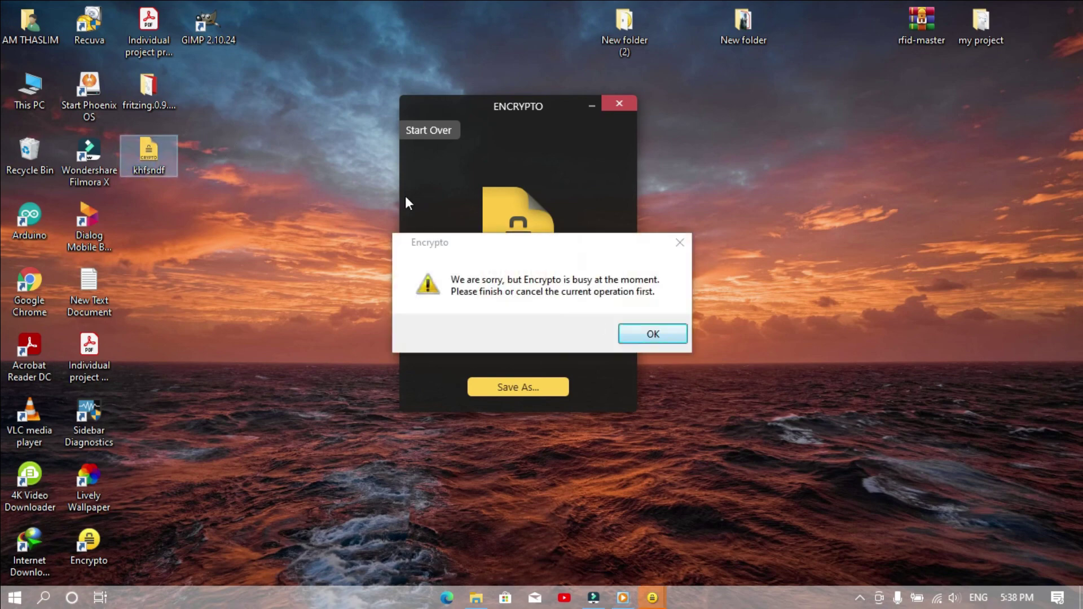
{"action": "left_click", "coordinate": [656, 340]}
{"action": "left_click", "coordinate": [619, 106]}
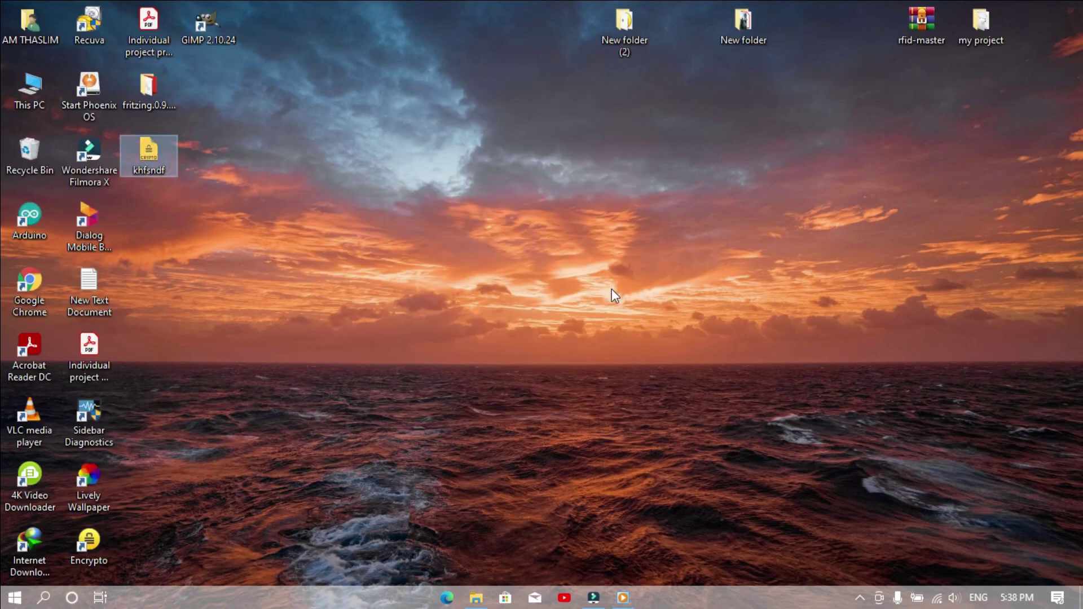
{"action": "key", "text": "Return"}
{"action": "type", "text": "123"}
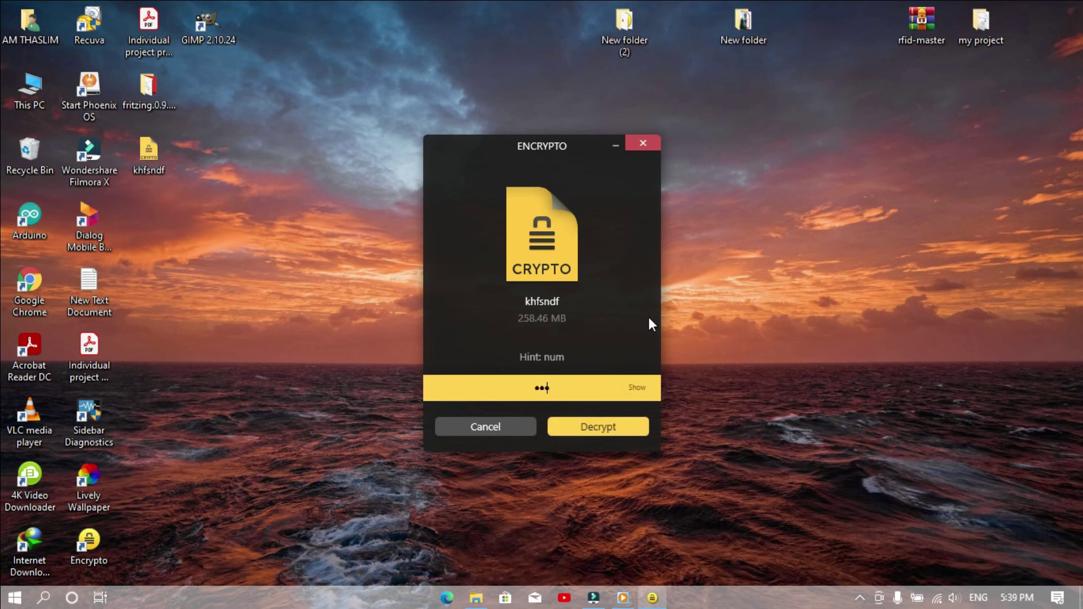
{"action": "type", "text": "4"}
{"action": "left_click", "coordinate": [620, 429]}
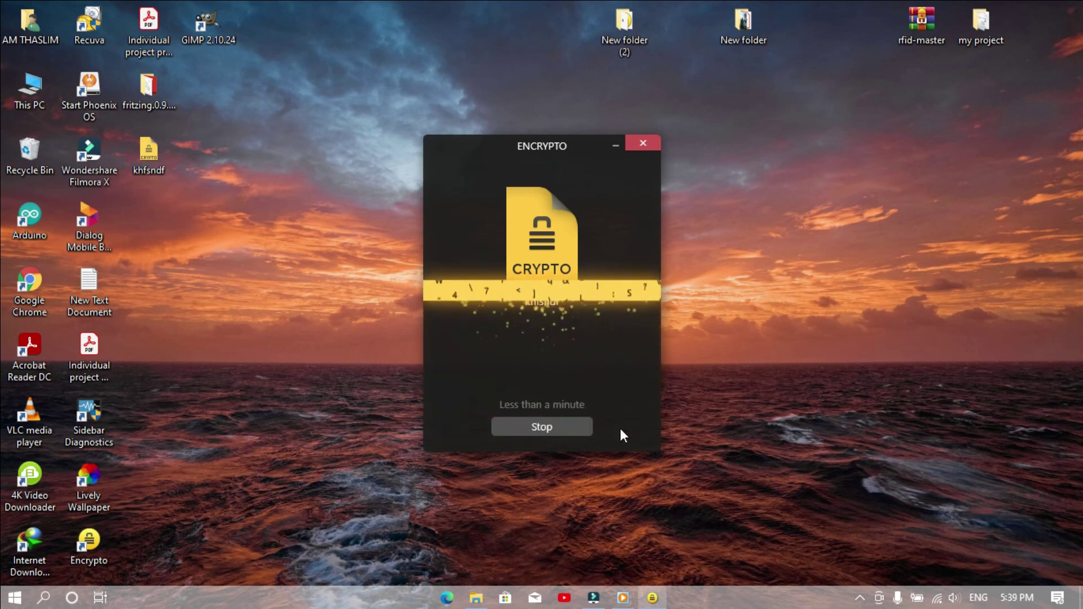